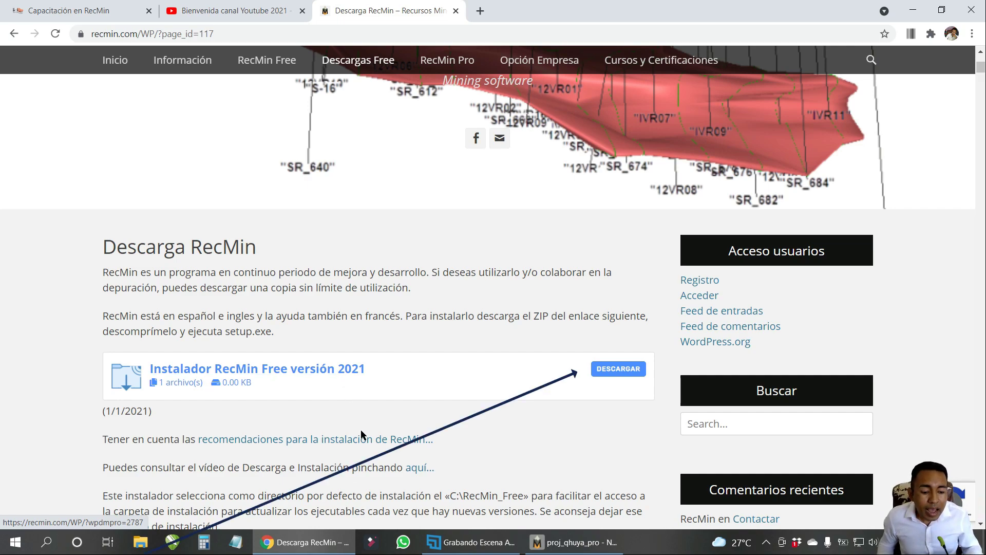
# Open the installation recommendations page in a new tab, then return to the Descarga RecMin page.
pyautogui.rightClick(374, 440)
pyautogui.click(440, 343)
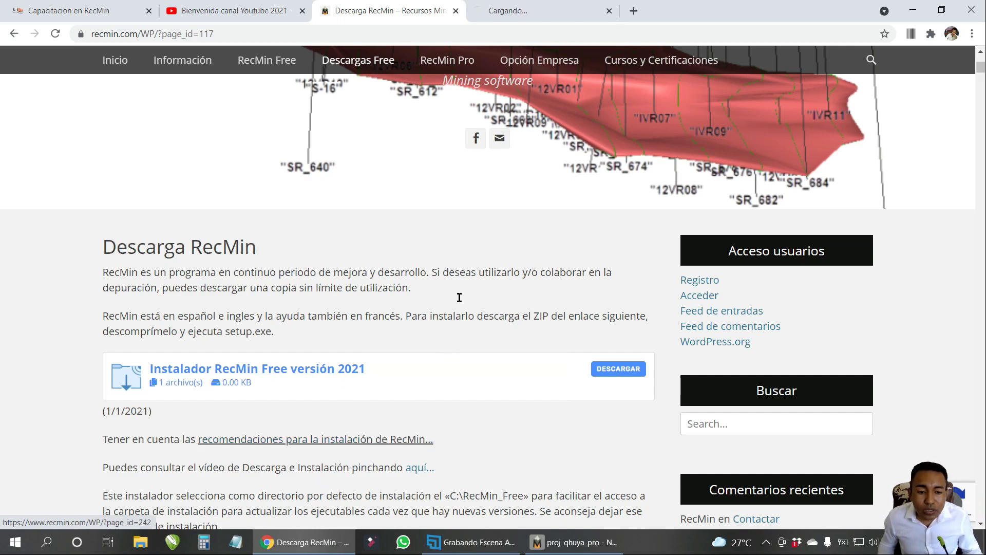
pyautogui.click(526, 11)
pyautogui.click(411, 20)
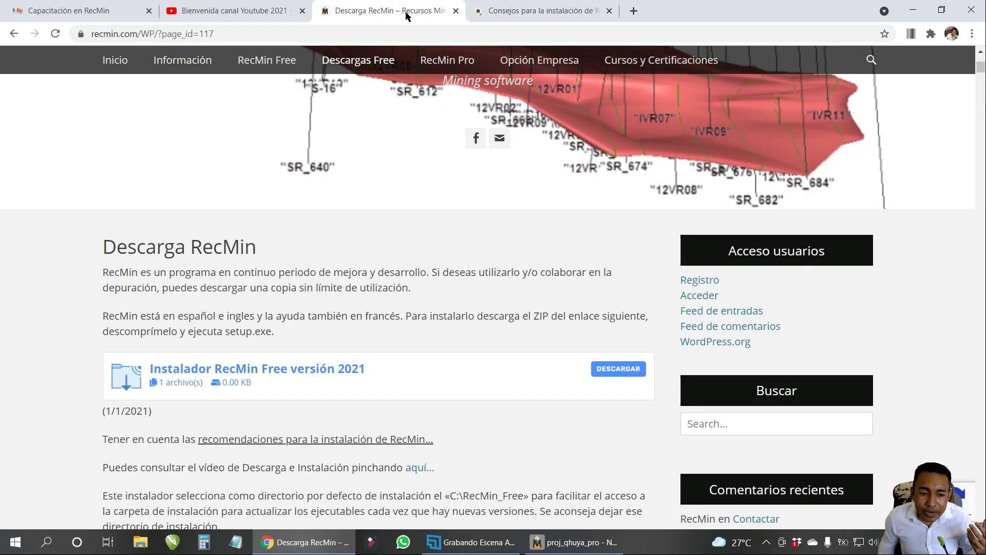
# Start downloading the RecMin Free 2021 installer from the Descarga RecMin page.
pyautogui.scroll(6, 516, 331)
pyautogui.scroll(-9, 565, 297)
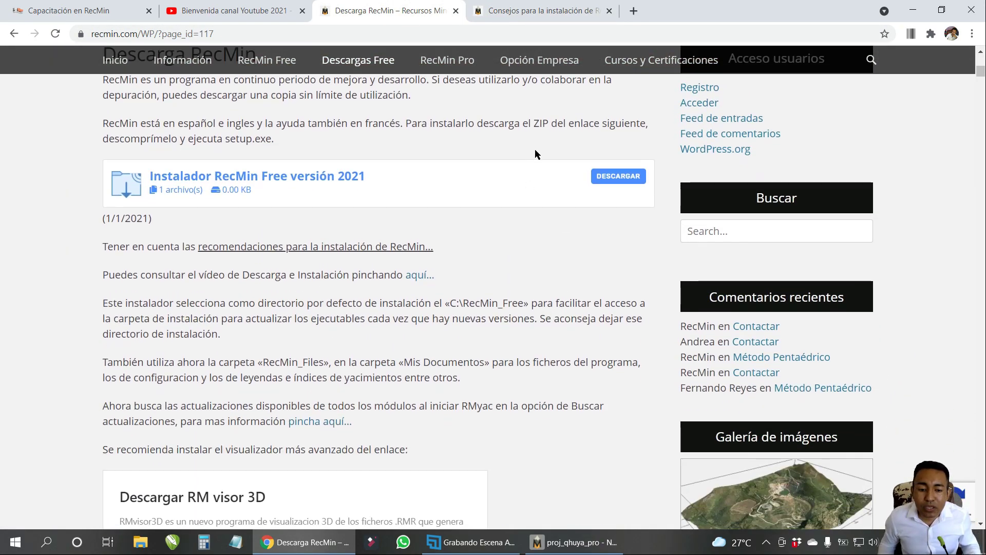
pyautogui.rightClick(569, 144)
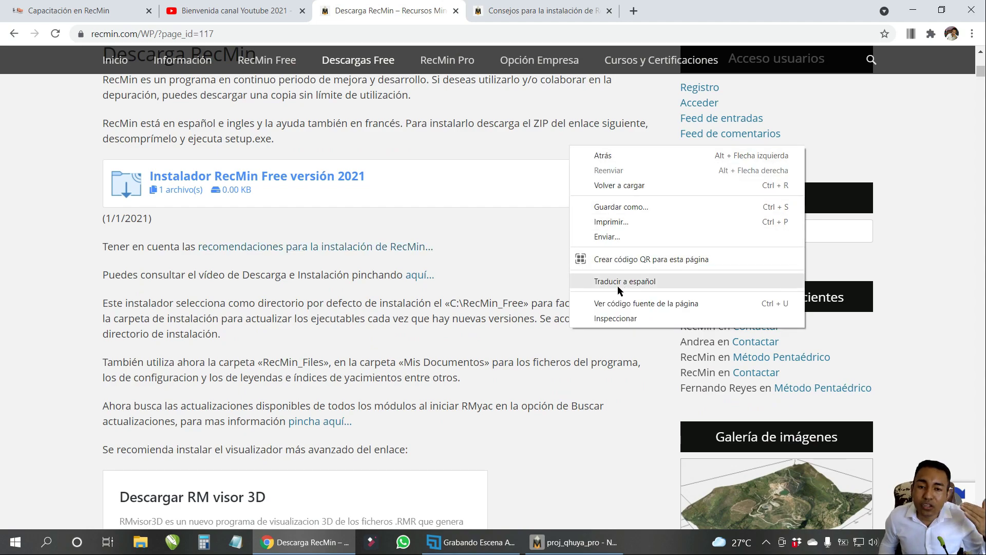
pyautogui.click(517, 291)
pyautogui.scroll(5, 606, 231)
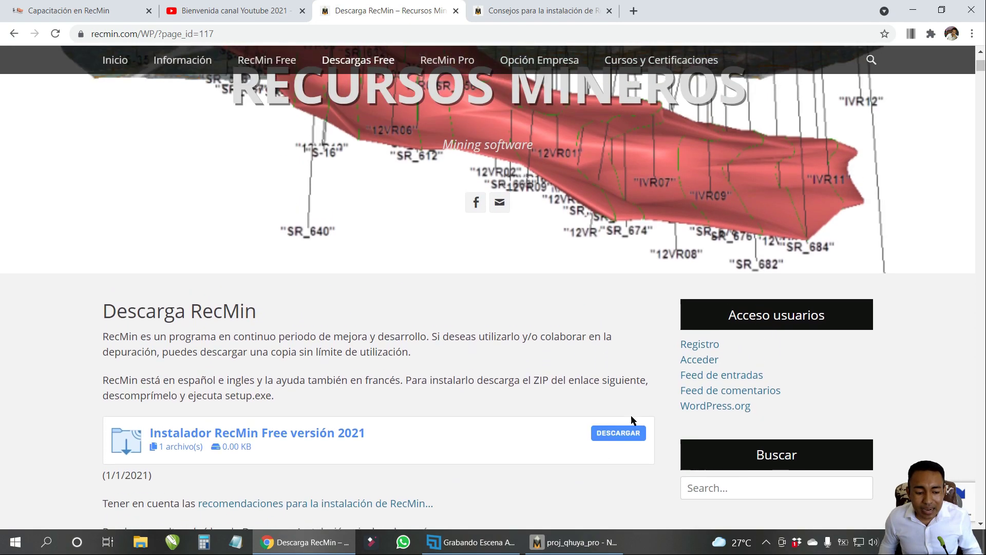
pyautogui.click(619, 434)
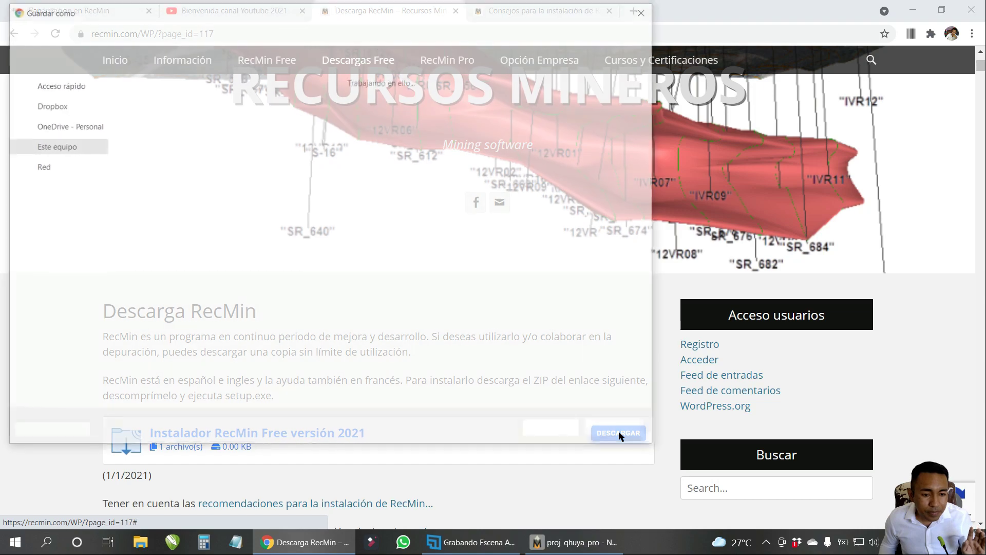
# Create an Instaladores_RecMin folder in Descargas and save the installer ZIP there.
pyautogui.rightClick(247, 150)
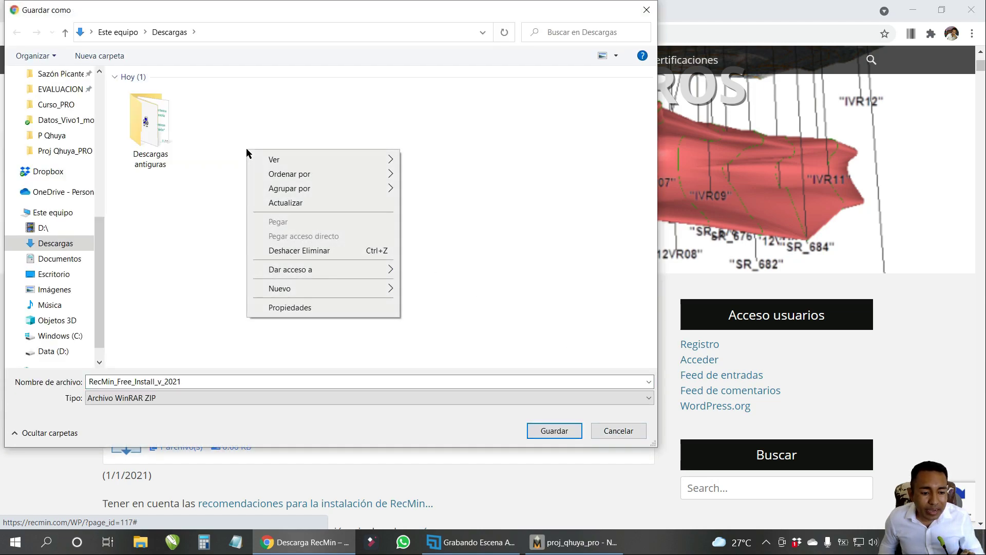
pyautogui.moveTo(342, 296)
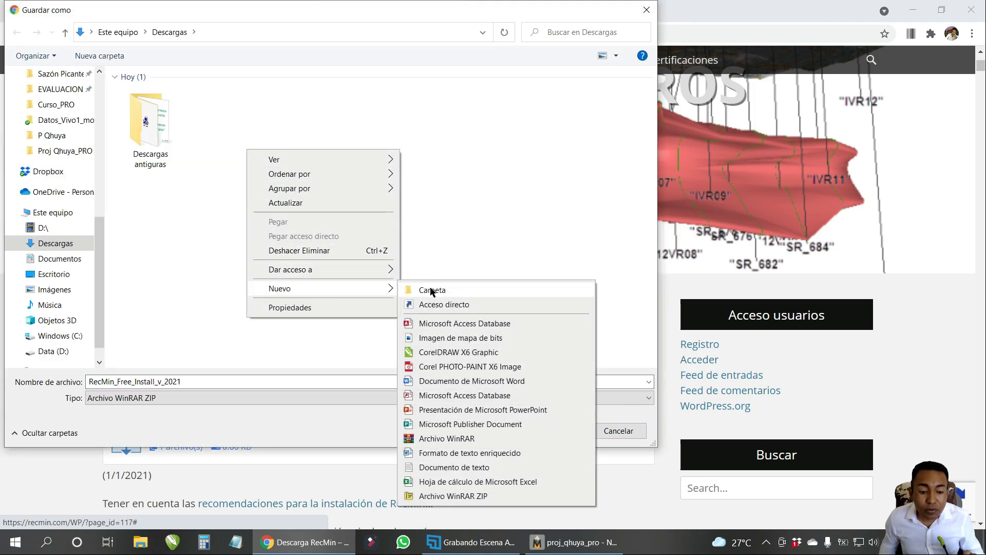
pyautogui.click(434, 288)
pyautogui.write('In')
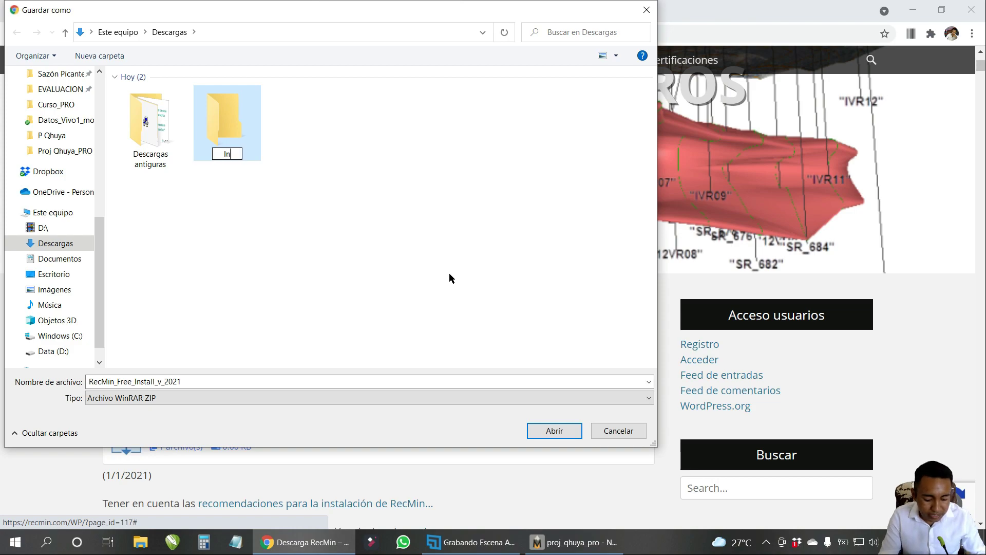
pyautogui.write('staladores')
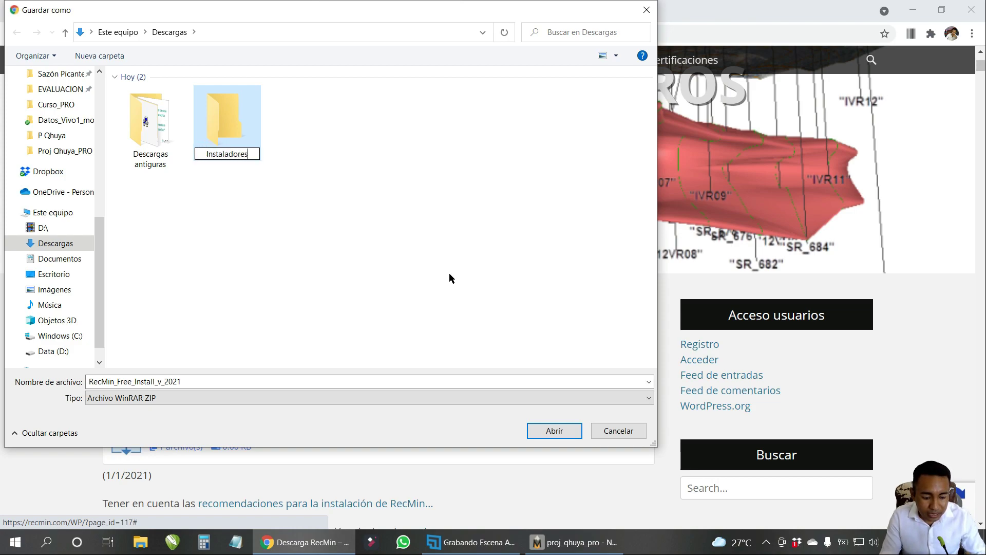
pyautogui.write('_RecMin')
pyautogui.press('Return')
pyautogui.doubleClick(240, 137)
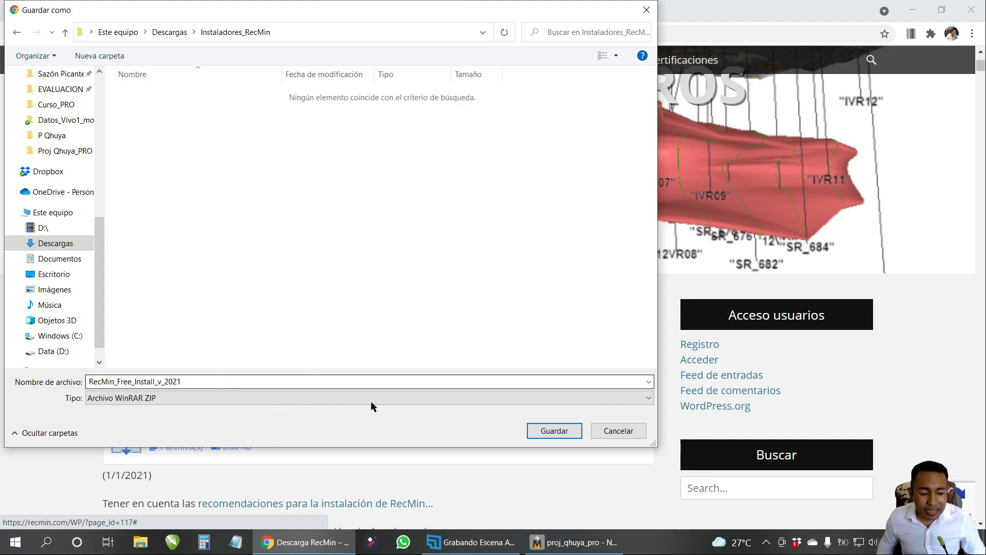
pyautogui.click(537, 430)
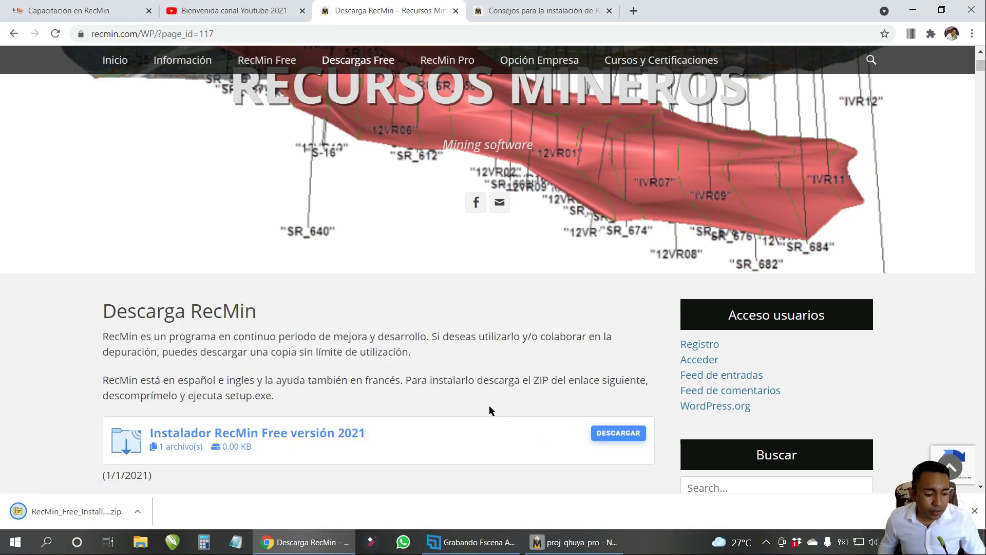
# Show the downloaded RecMin_Free_Install_v_2021 ZIP in its folder and maximize the Explorer window.
pyautogui.click(140, 514)
pyautogui.click(186, 468)
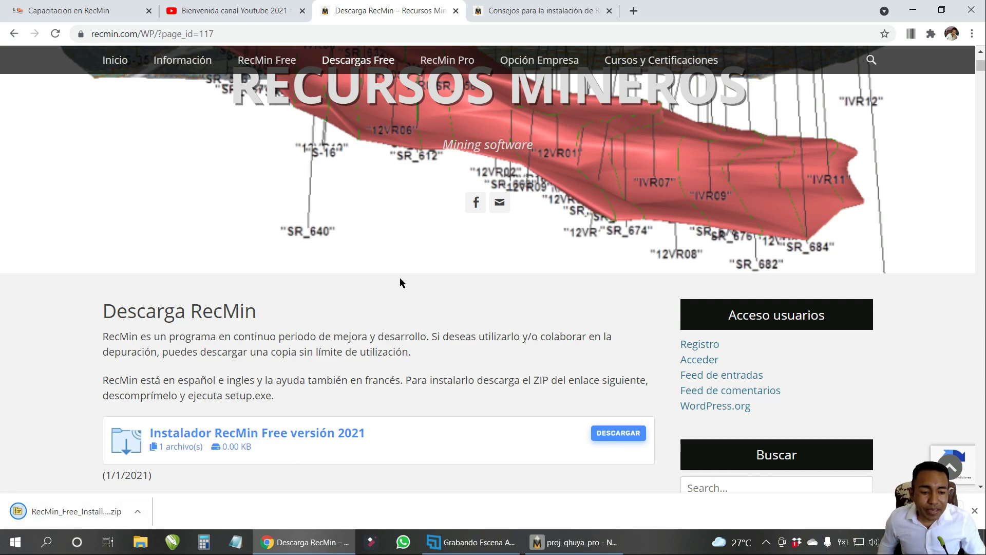
pyautogui.click(138, 511)
pyautogui.click(186, 468)
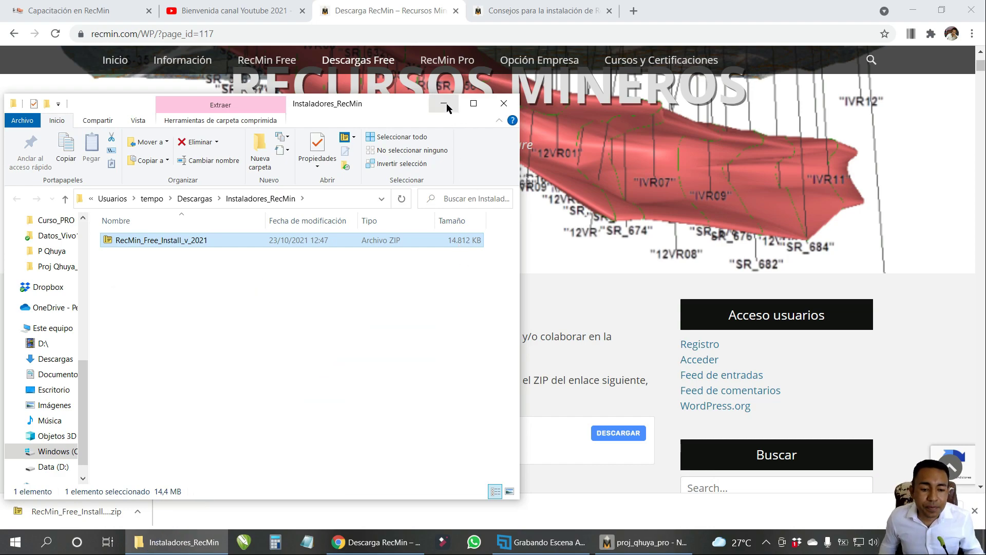
pyautogui.click(473, 104)
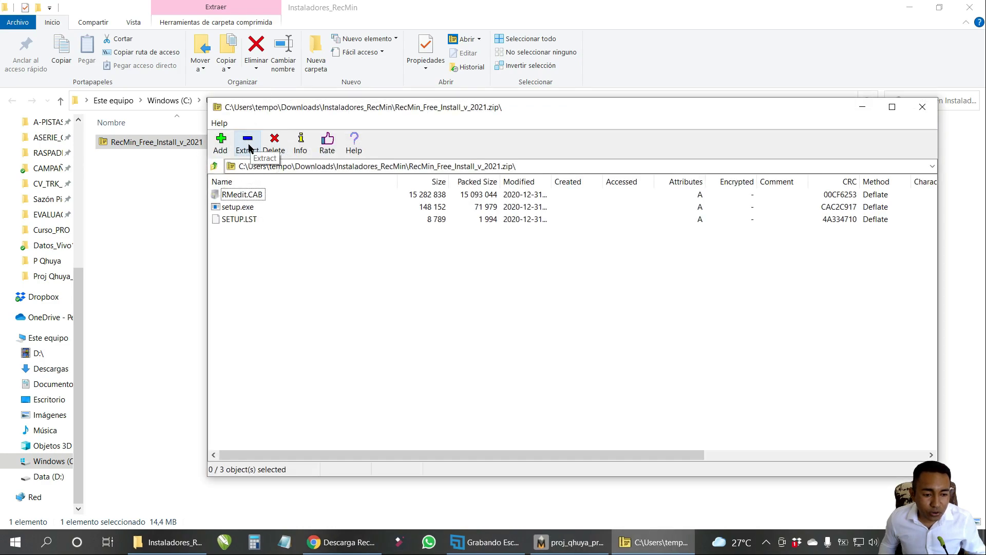
# Extract RMedit.CAB, setup.exe and SETUP.LST with 7-Zip, close the archive and check the extracted files.
pyautogui.click(248, 148)
pyautogui.click(549, 341)
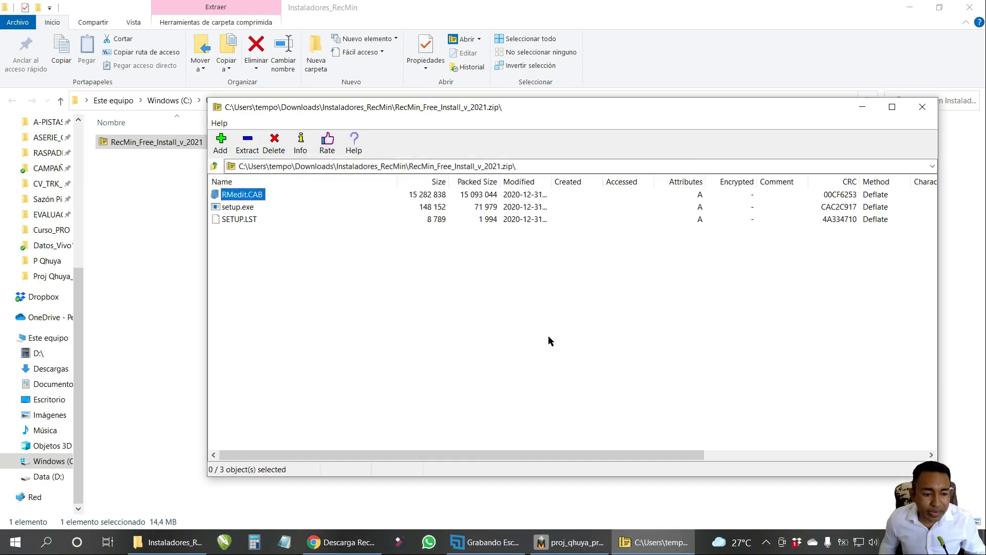
pyautogui.click(922, 107)
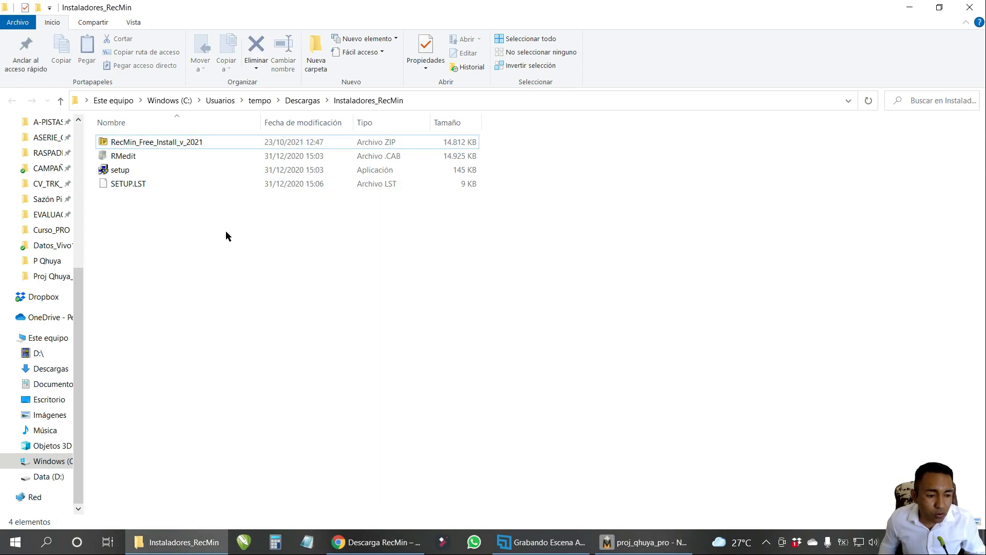
pyautogui.moveTo(216, 233); pyautogui.dragTo(137, 163)
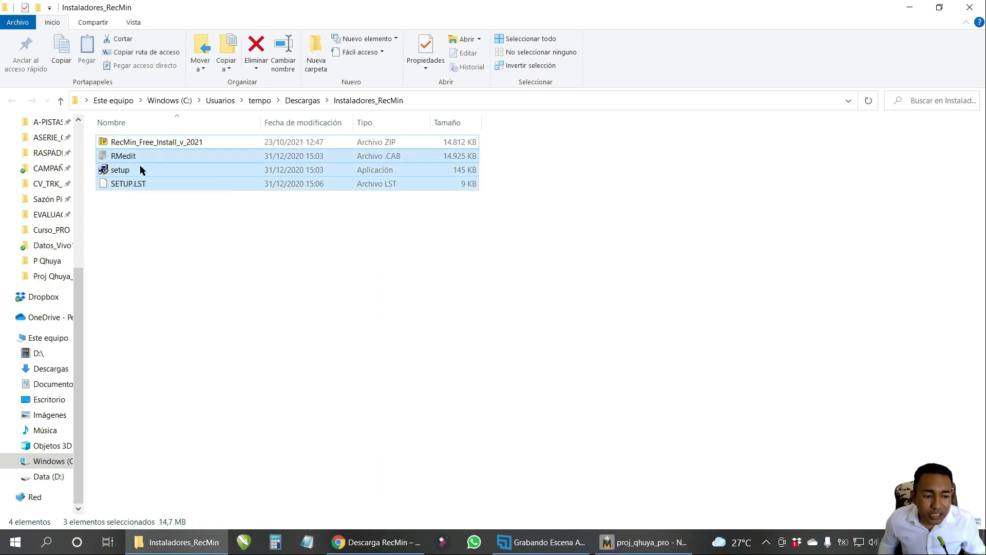
pyautogui.click(285, 254)
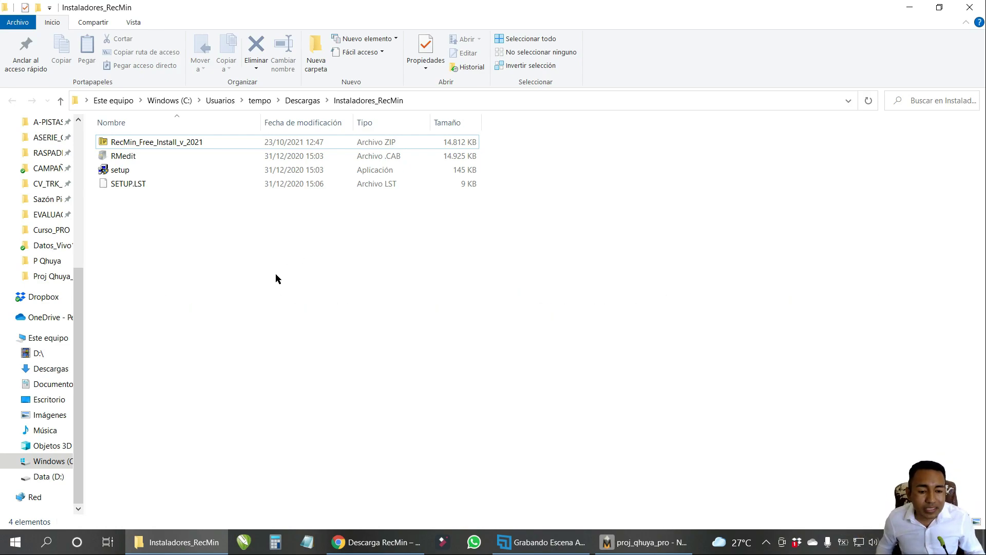
# Minimize the Instaladores_RecMin folder, Chrome and the RecMin project window to reveal the desktop.
pyautogui.click(909, 7)
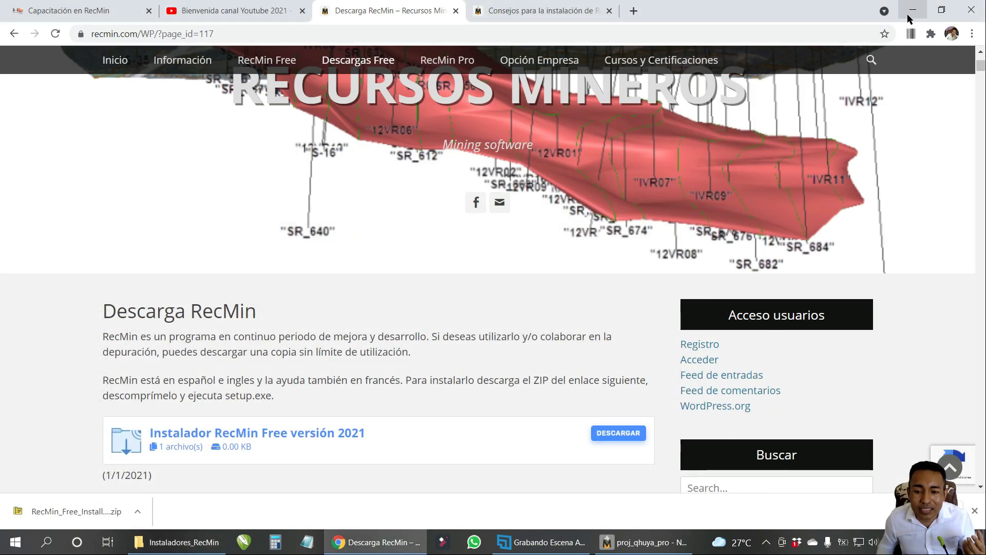
pyautogui.hotkey('ctrl', 'shift', 'Tab')
pyautogui.hotkey('ctrl', 'shift', 'Tab')
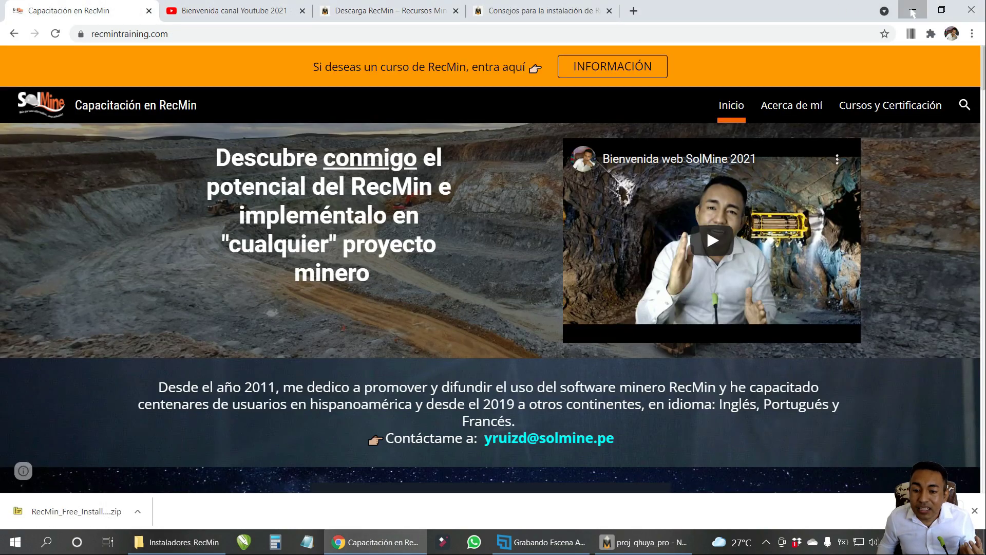
pyautogui.click(911, 10)
pyautogui.click(909, 8)
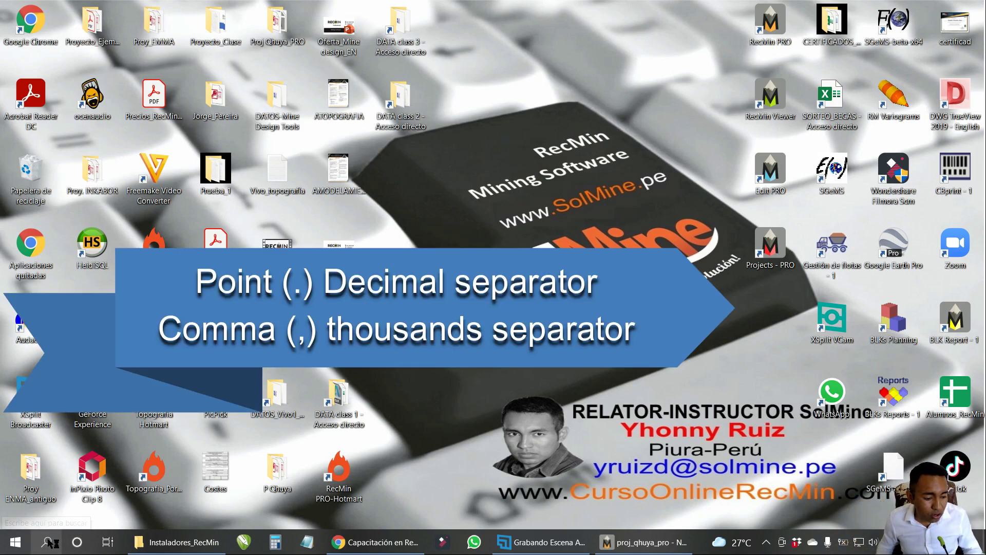
# Search Windows for 'panel de control' and open Control Panel.
pyautogui.click(46, 544)
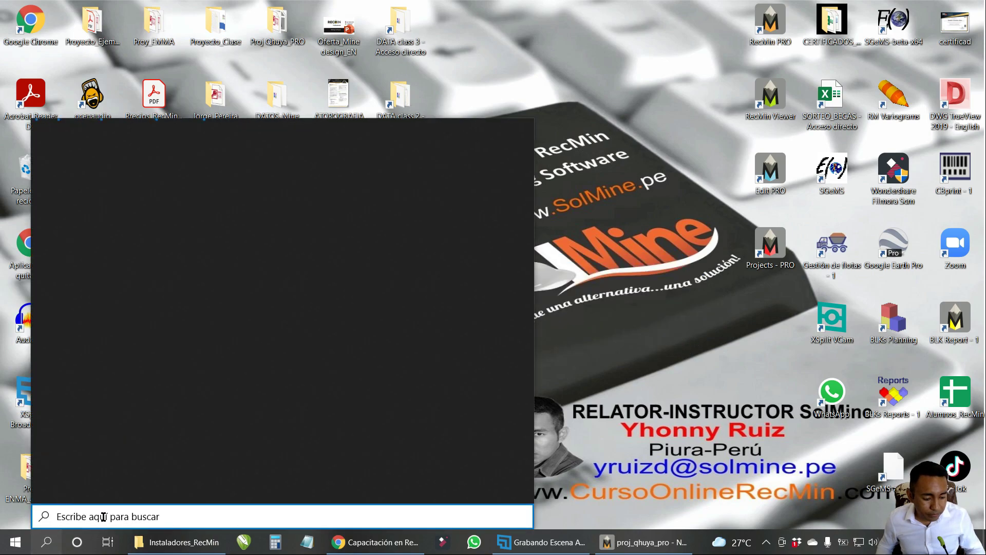
pyautogui.write('panel de contr')
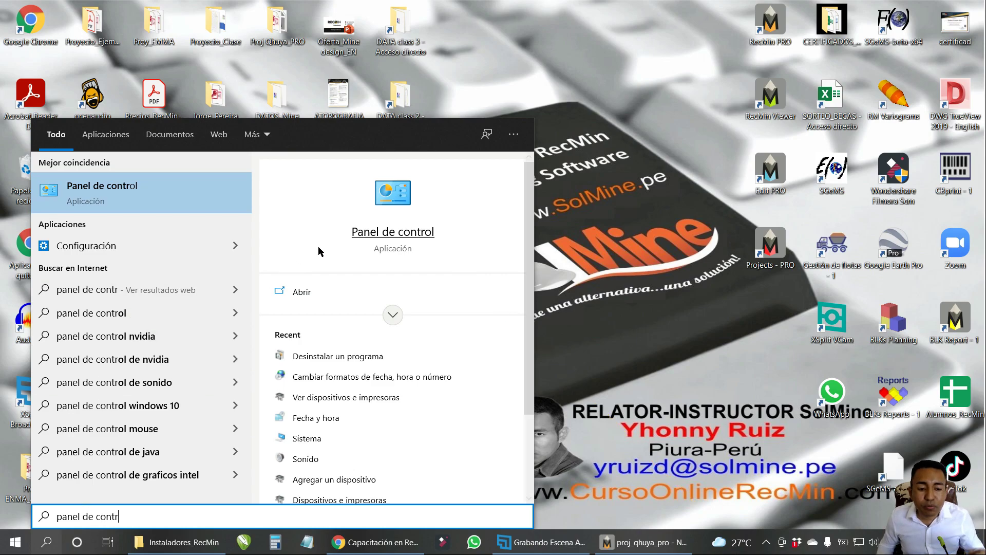
pyautogui.click(395, 196)
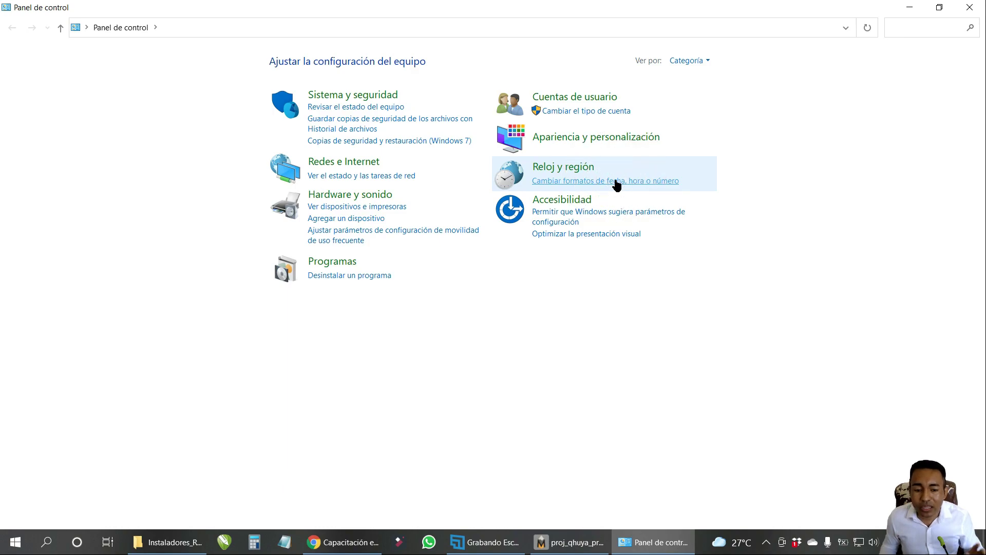
# In Región's additional settings, set the decimal symbol to '.' and digit grouping to ','.
pyautogui.click(615, 185)
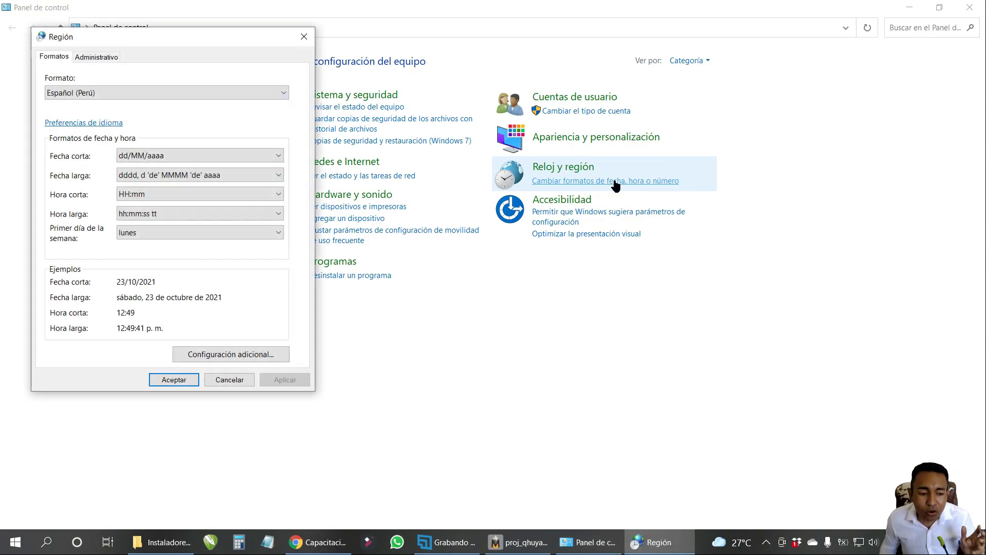
pyautogui.moveTo(213, 45)
pyautogui.mouseDown()
pyautogui.moveTo(422, 55)
pyautogui.moveTo(466, 86)
pyautogui.moveTo(527, 86)
pyautogui.mouseUp()
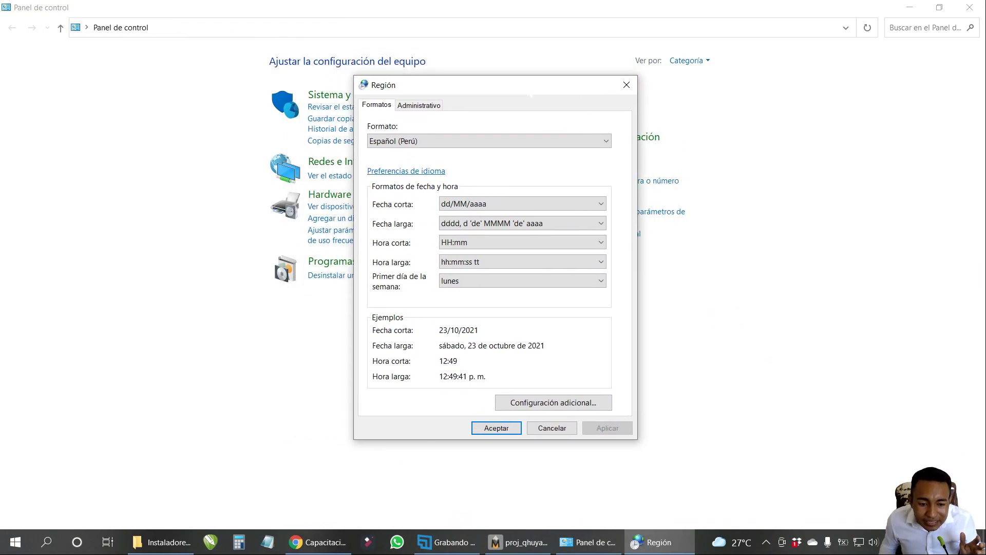
pyautogui.click(568, 404)
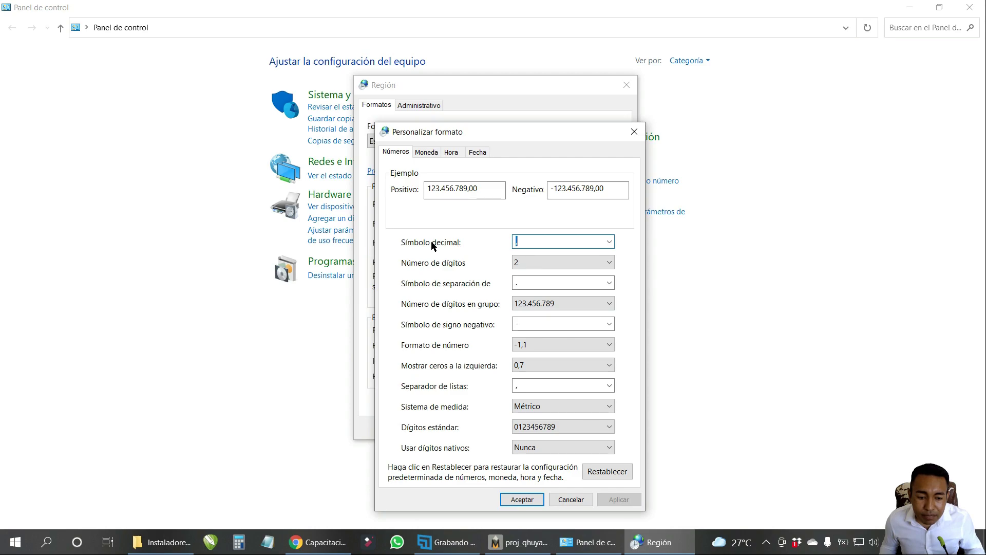
pyautogui.click(522, 242)
pyautogui.press('BackSpace')
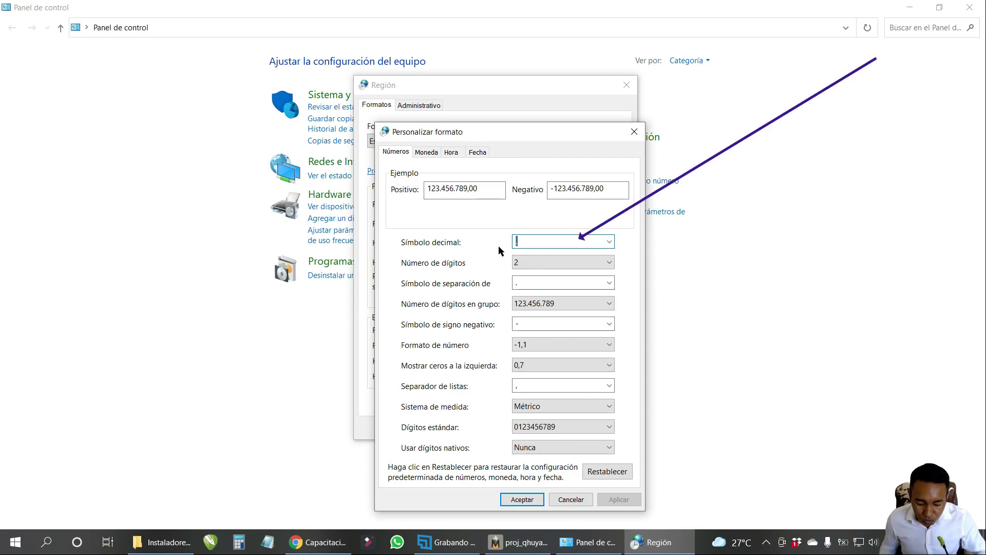
pyautogui.write('.')
pyautogui.press('Tab')
pyautogui.press('Tab')
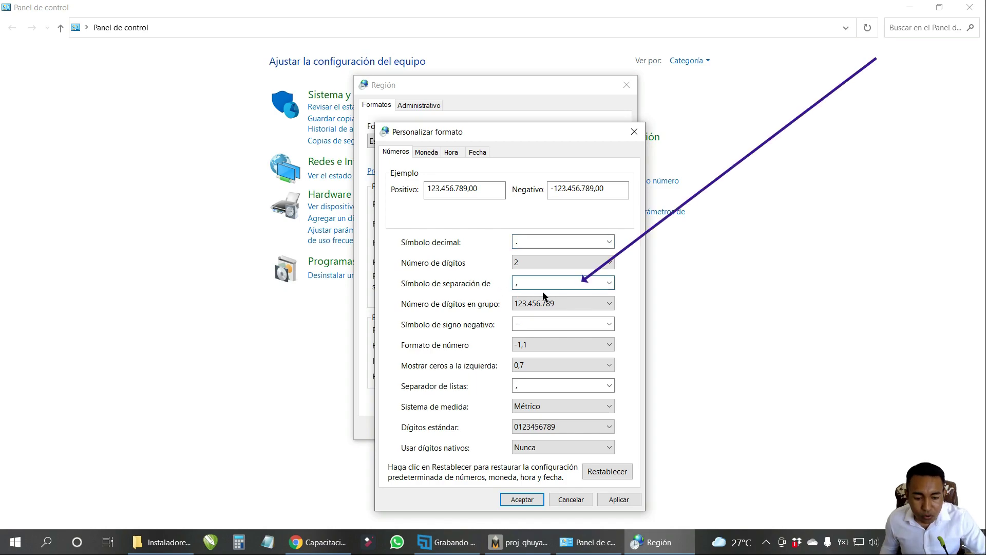
pyautogui.write(',')
# Set the list separator to ';' and apply the new format in both dialogs.
pyautogui.click(522, 388)
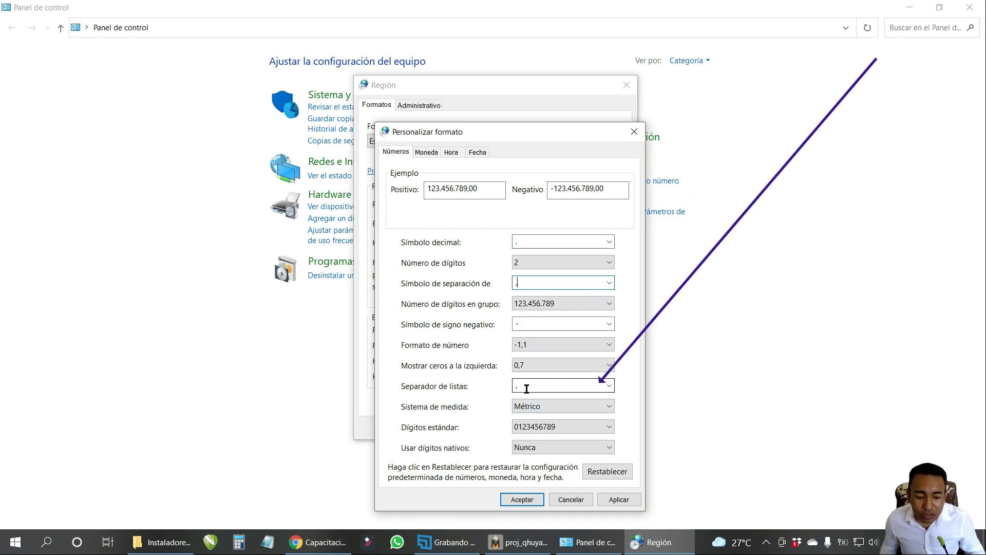
pyautogui.press('BackSpace')
pyautogui.write(';')
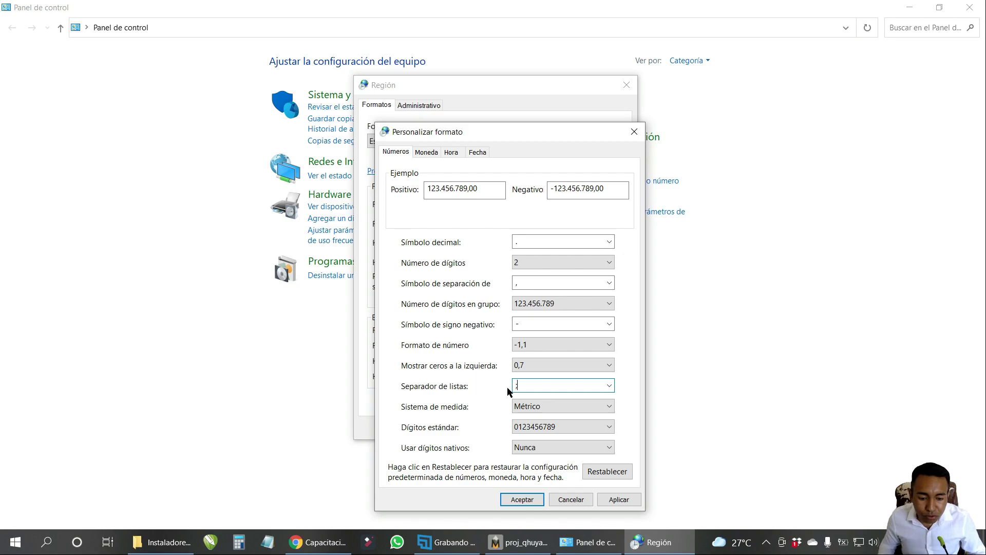
pyautogui.click(619, 499)
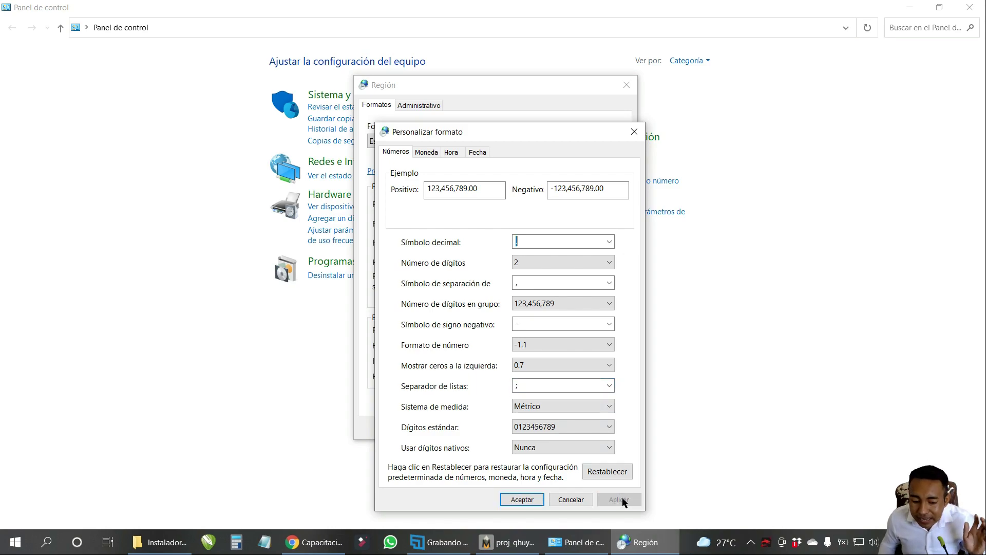
pyautogui.press('Return')
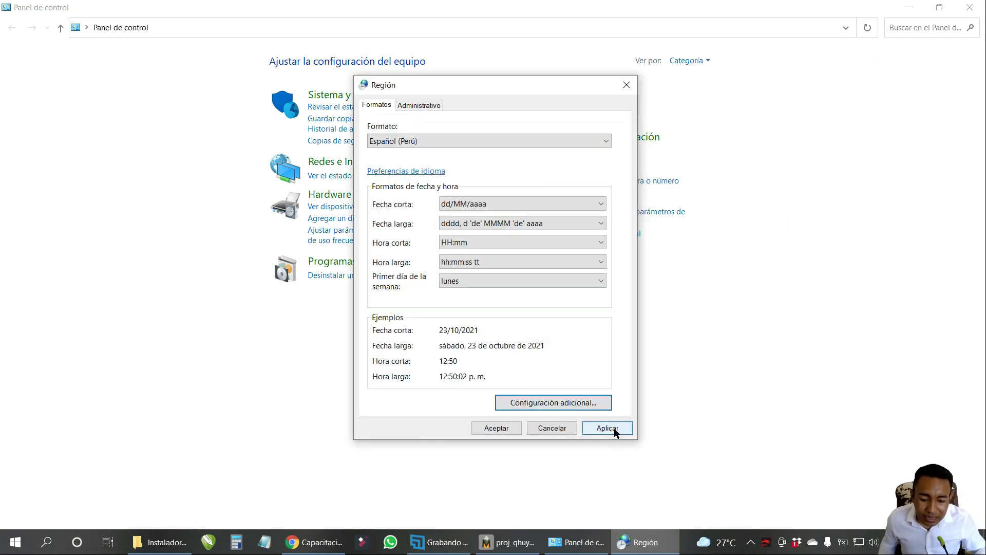
pyautogui.click(611, 428)
pyautogui.click(502, 430)
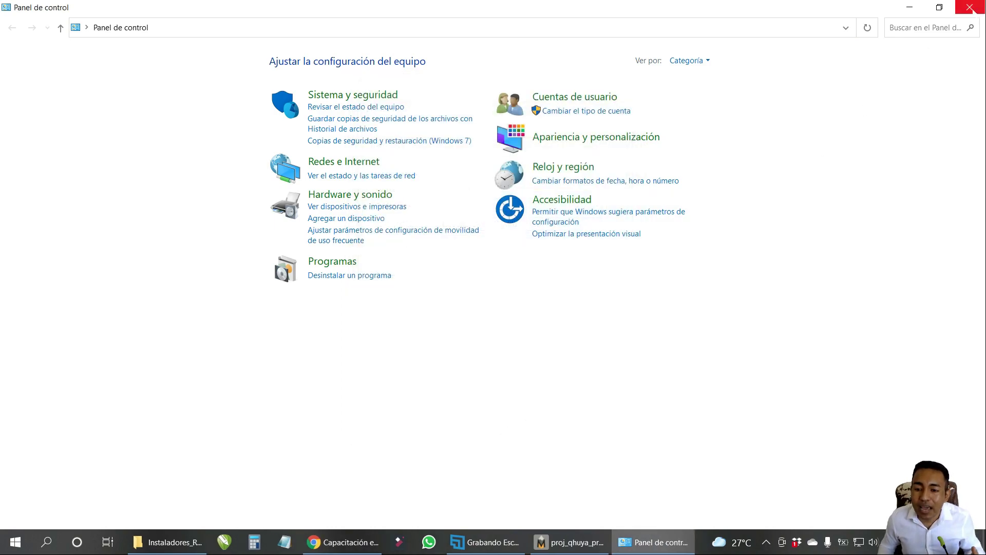
# Close the Panel de control window.
pyautogui.click(970, 7)
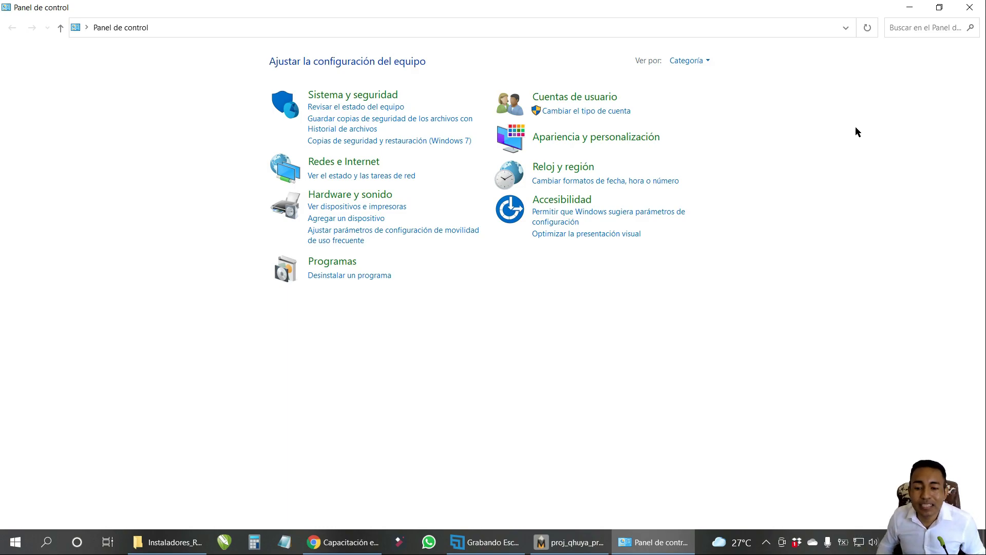
pyautogui.click(969, 8)
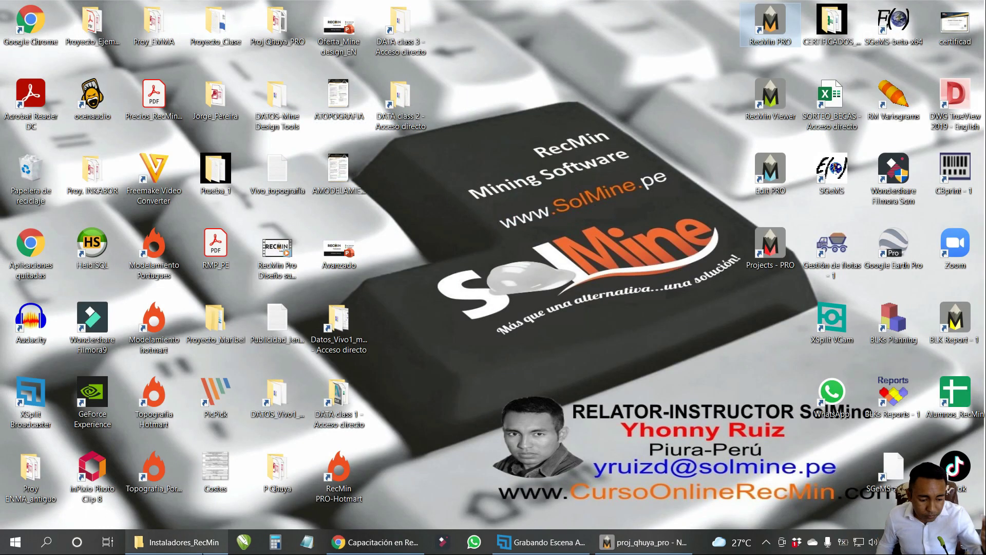
# Restore the Instaladores_RecMin folder window and launch setup.exe.
pyautogui.click(200, 548)
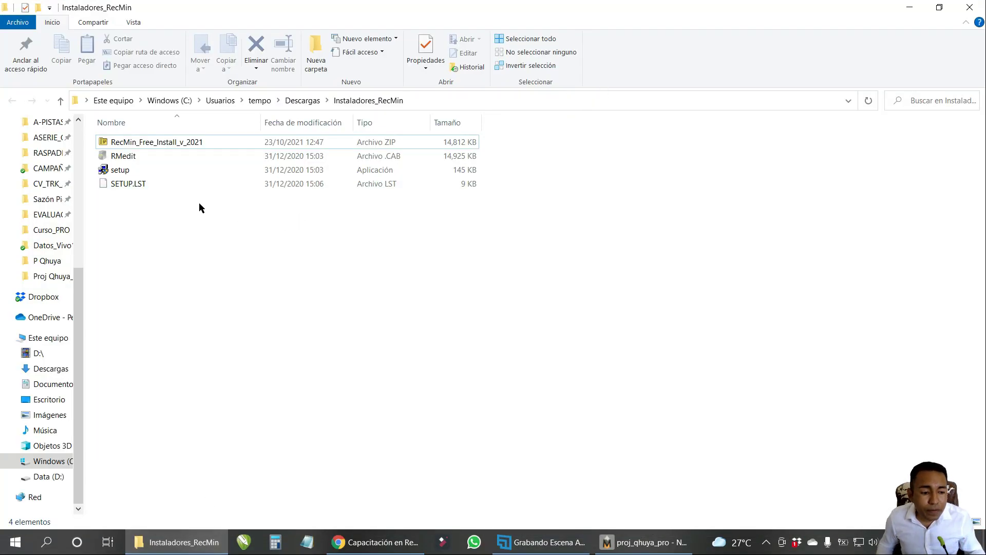
pyautogui.click(128, 171)
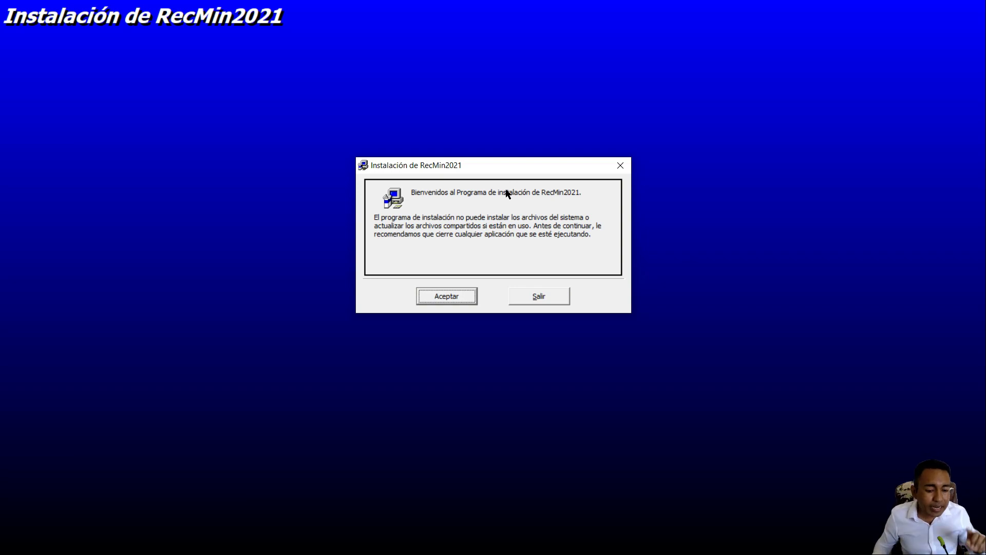
# Accept the RecMin2021 installer welcome message.
pyautogui.click(451, 301)
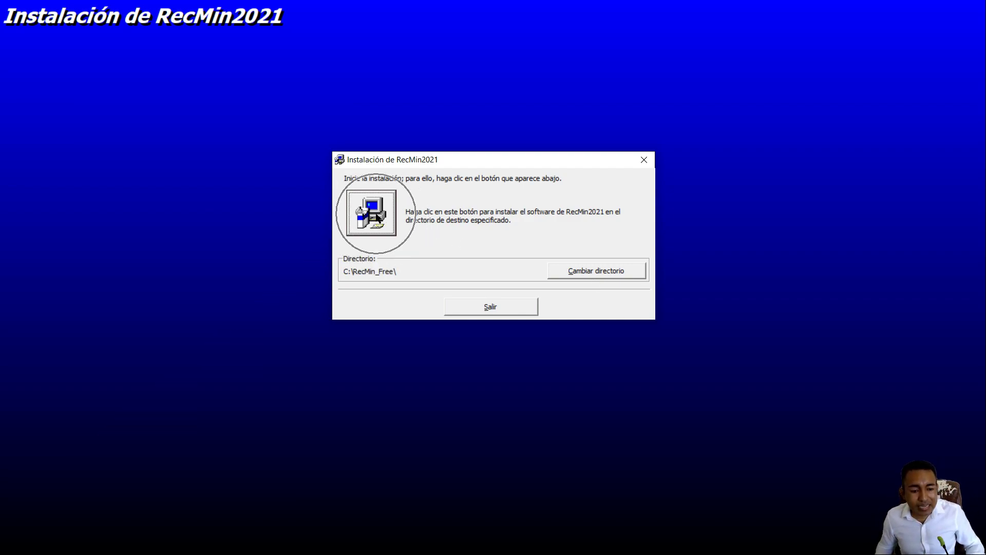
# Start installing RecMin2021 into C:\RecMin_Free\ under the RecMin program group.
pyautogui.click(372, 214)
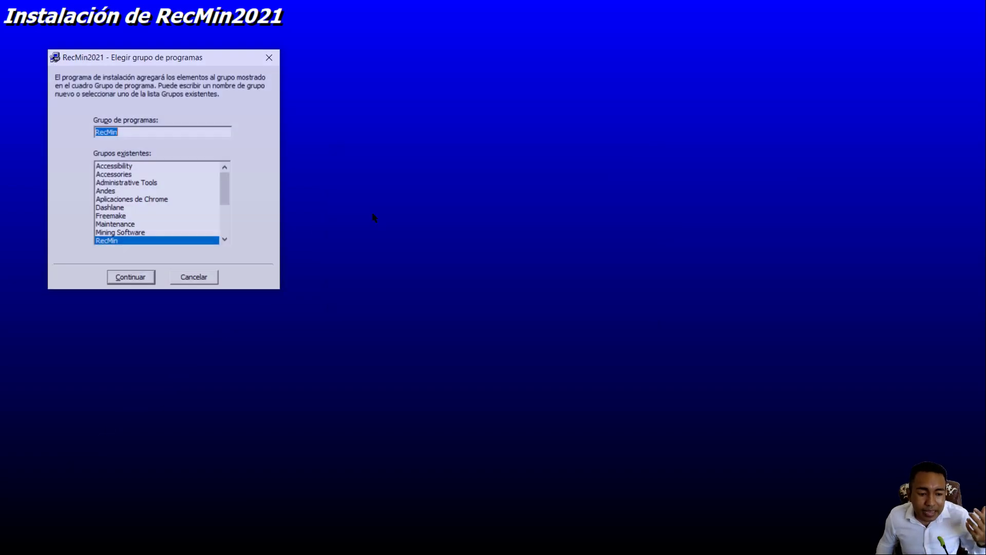
pyautogui.moveTo(162, 63); pyautogui.dragTo(484, 140)
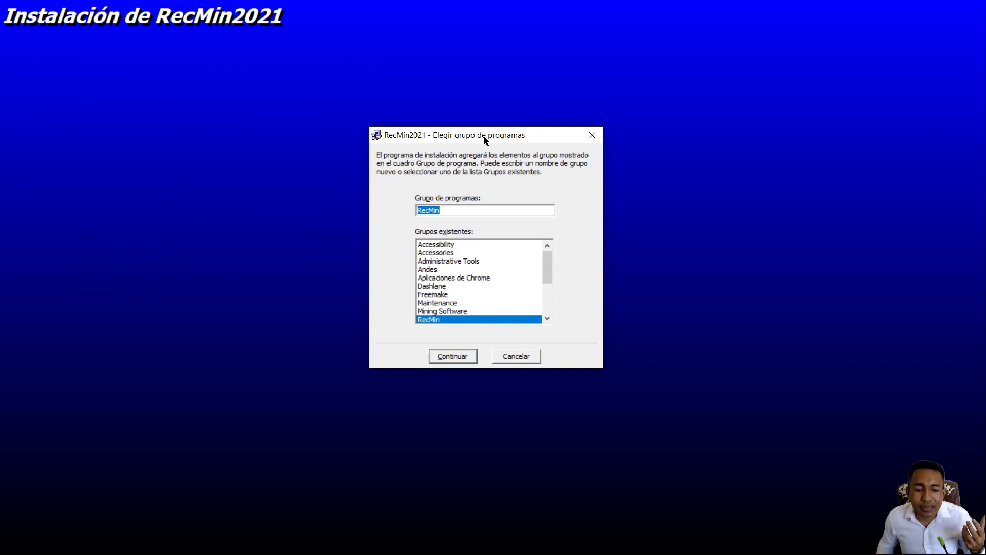
pyautogui.click(453, 356)
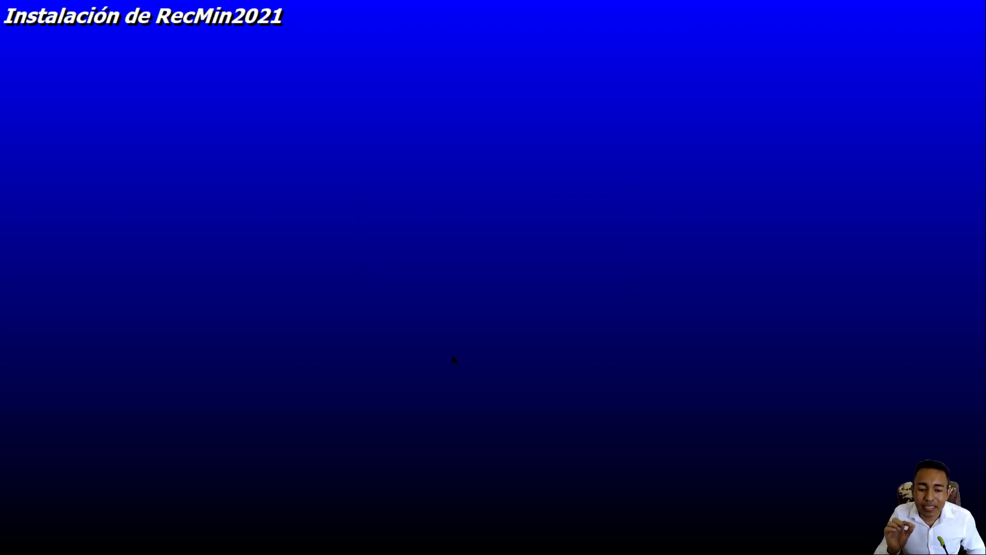
# Keep the existing msjet40.dll, itircl.dll, hhctrl.ocx and other system files, then close the finished installer.
pyautogui.moveTo(475, 193)
pyautogui.mouseDown()
pyautogui.moveTo(469, 198)
pyautogui.moveTo(481, 182)
pyautogui.mouseUp()
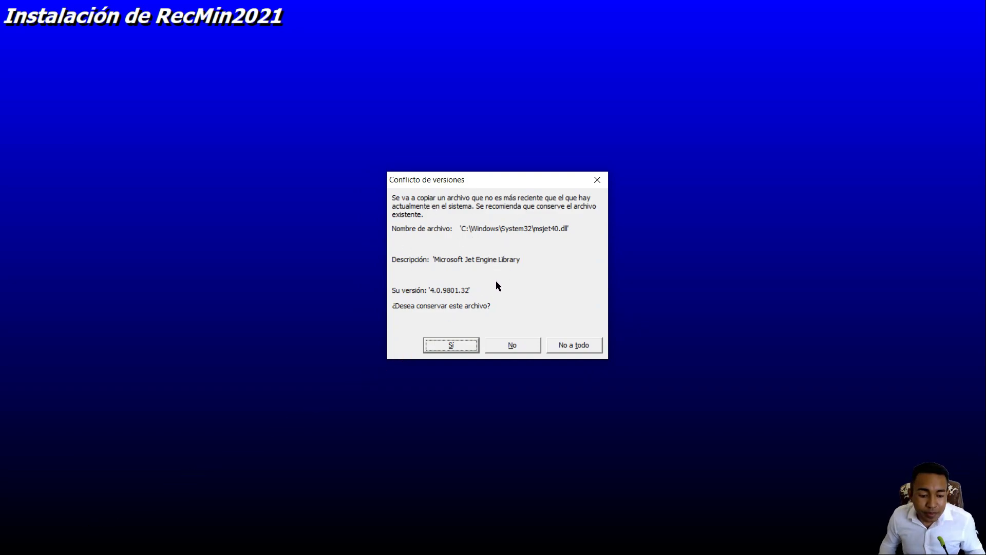
pyautogui.click(448, 346)
pyautogui.click(450, 354)
pyautogui.click(447, 357)
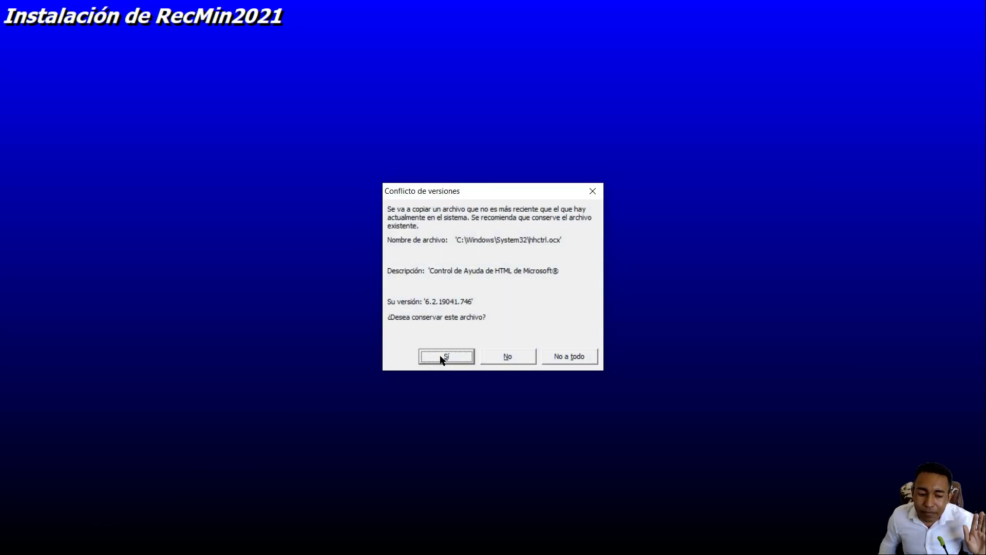
pyautogui.click(445, 357)
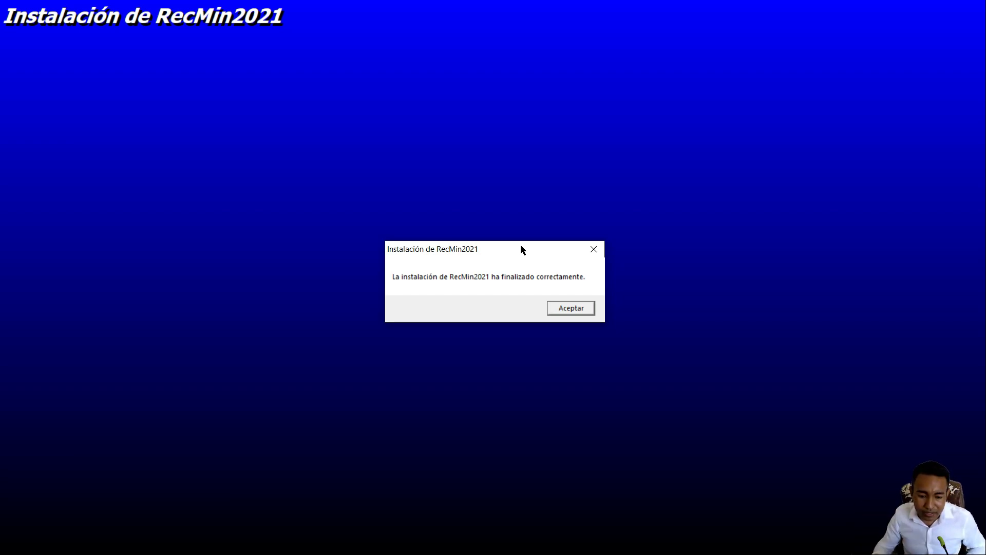
pyautogui.click(557, 311)
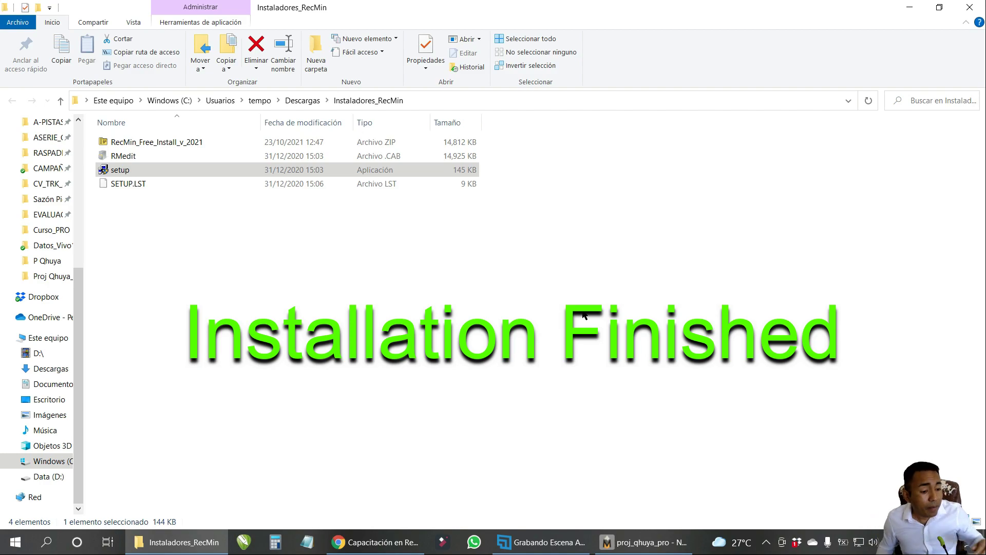
# Browse from Este equipo to C:\RecMin_Free and launch RMyac from that folder.
pyautogui.click(49, 340)
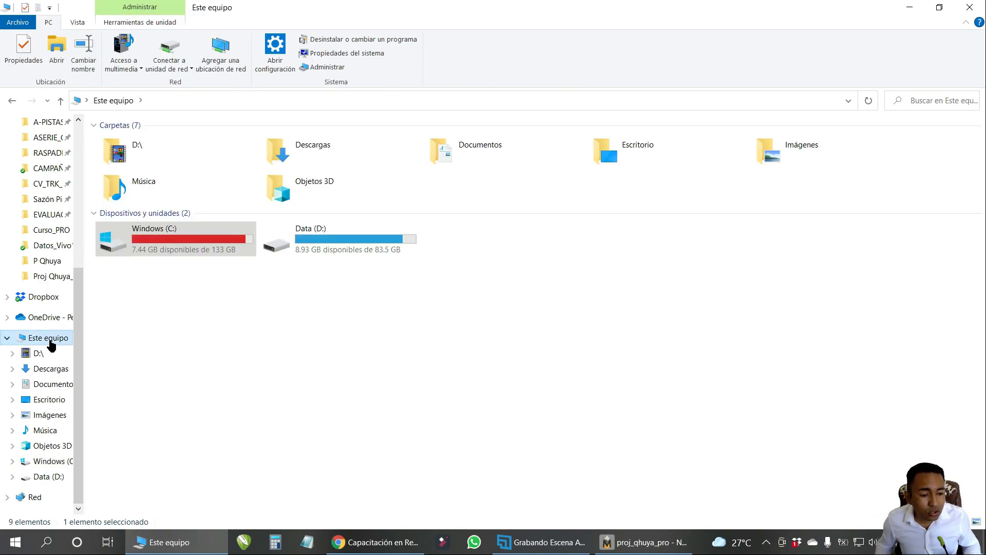
pyautogui.doubleClick(186, 236)
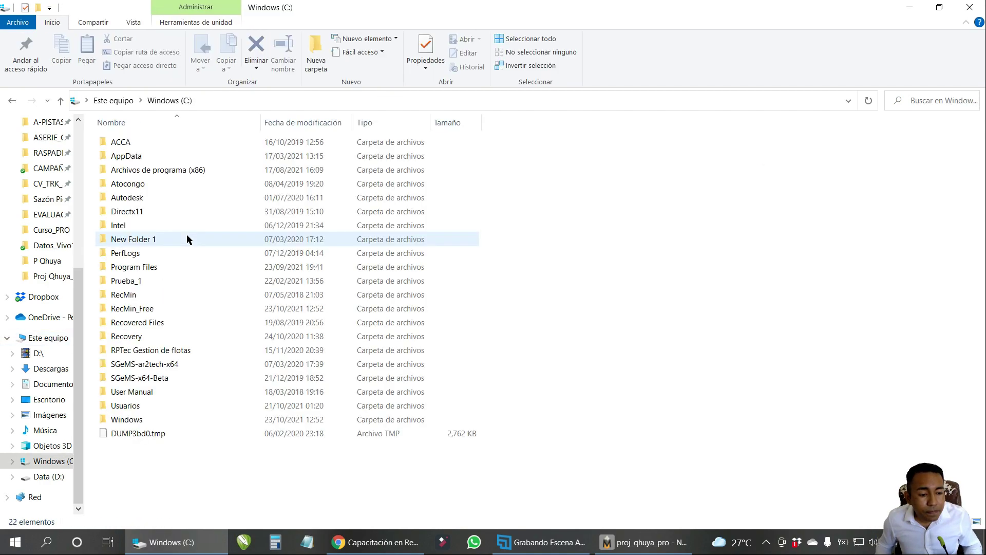
pyautogui.doubleClick(152, 309)
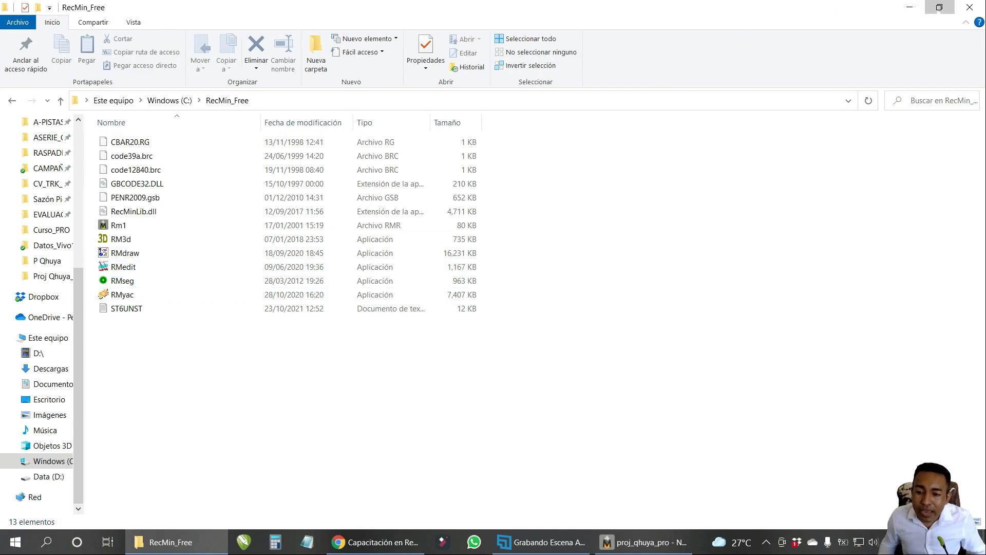
pyautogui.click(939, 7)
pyautogui.moveTo(349, 114); pyautogui.dragTo(399, 100)
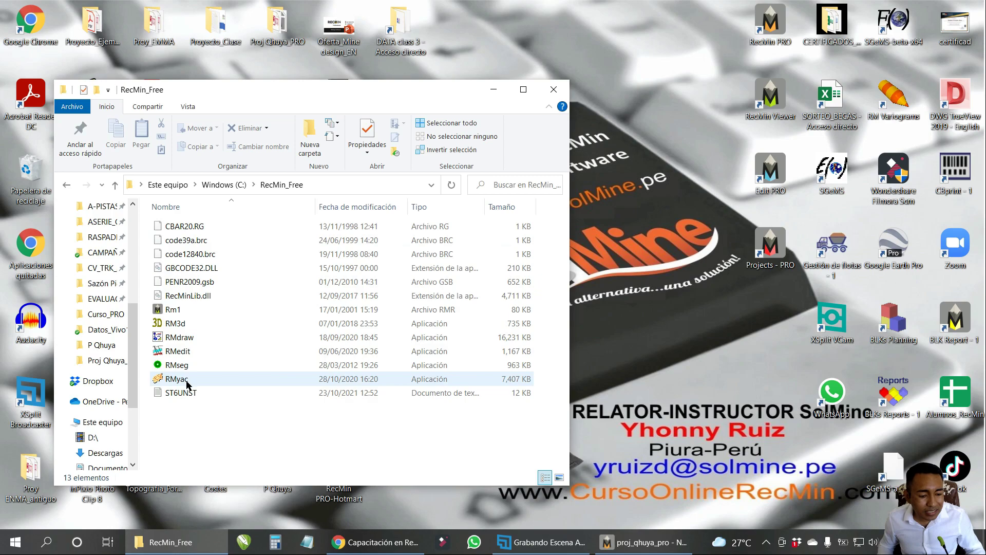
pyautogui.click(493, 89)
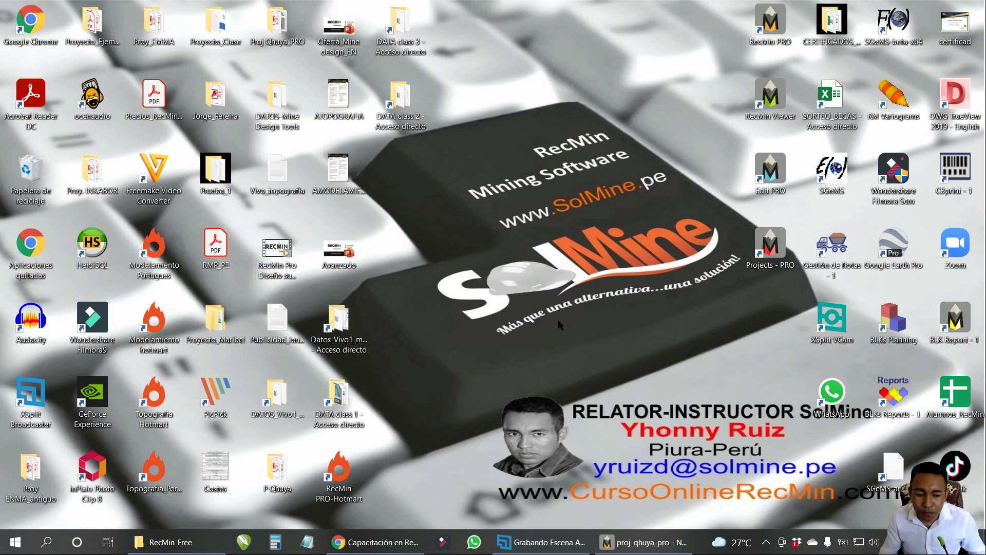
pyautogui.click(220, 540)
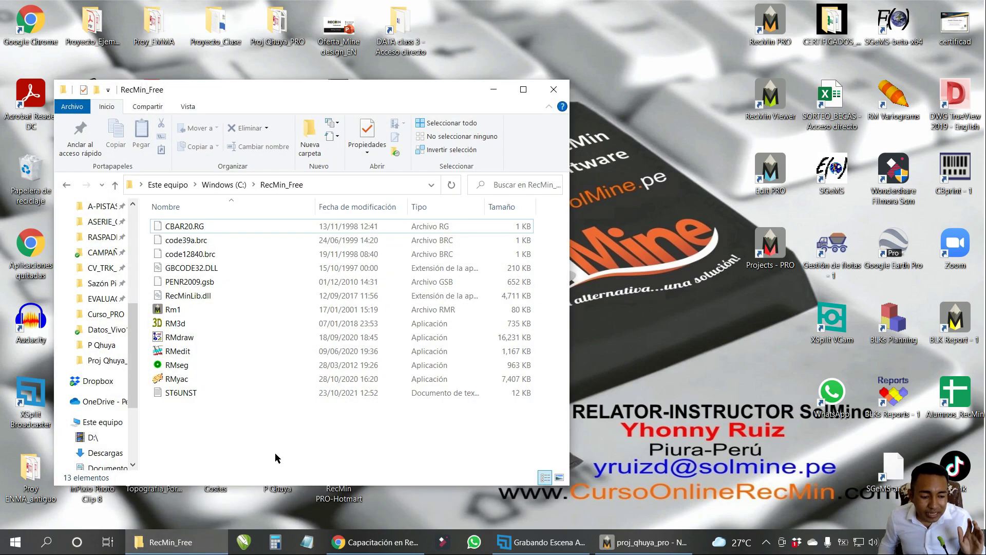
pyautogui.doubleClick(185, 381)
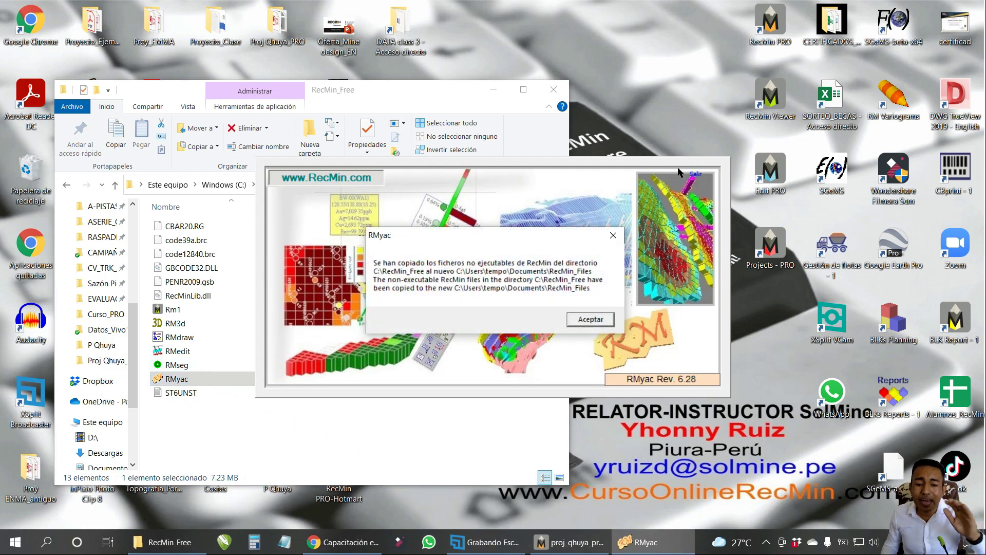
# Dismiss the RMyac info message, then enter and confirm the four-character user code in USUARIO.
pyautogui.moveTo(476, 243); pyautogui.dragTo(505, 245)
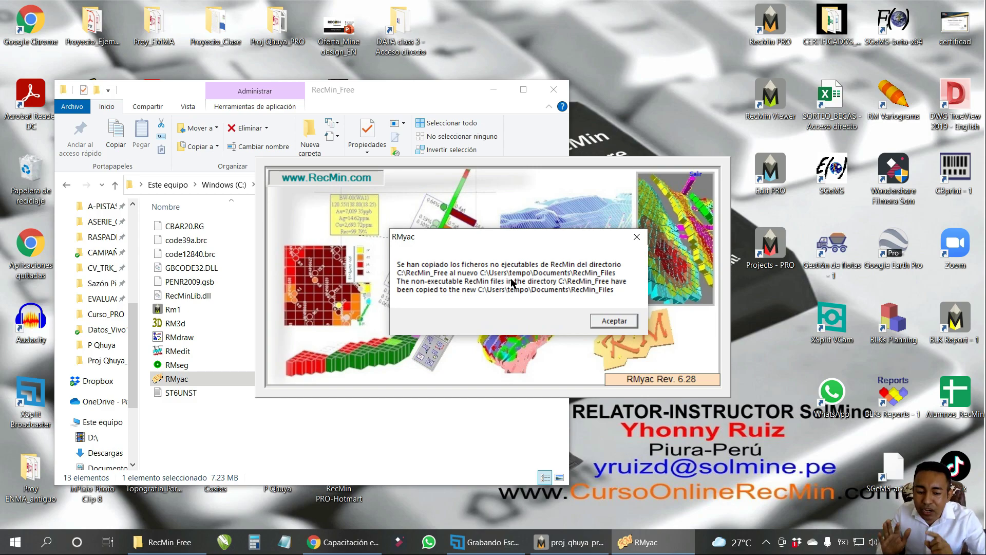
pyautogui.press('ctrl')
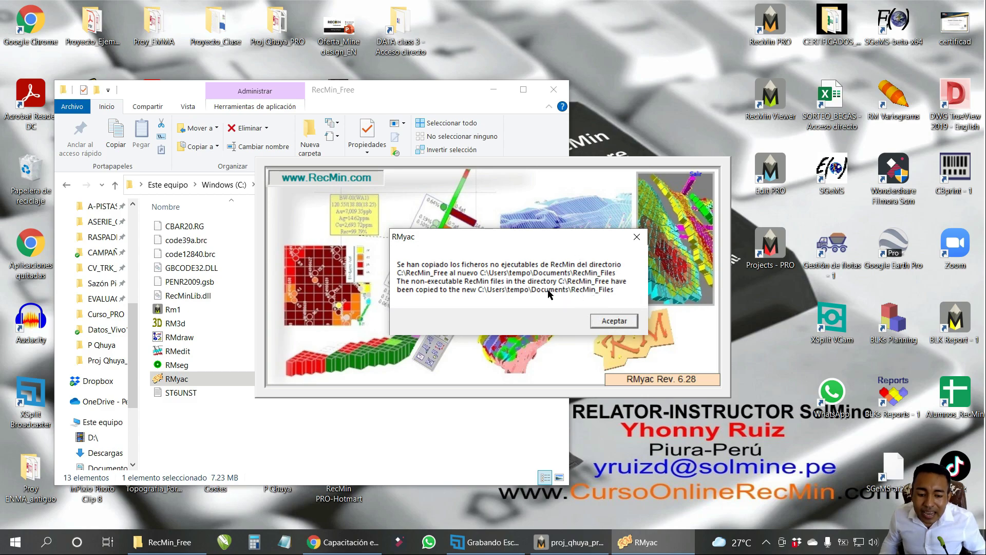
pyautogui.press('ctrl')
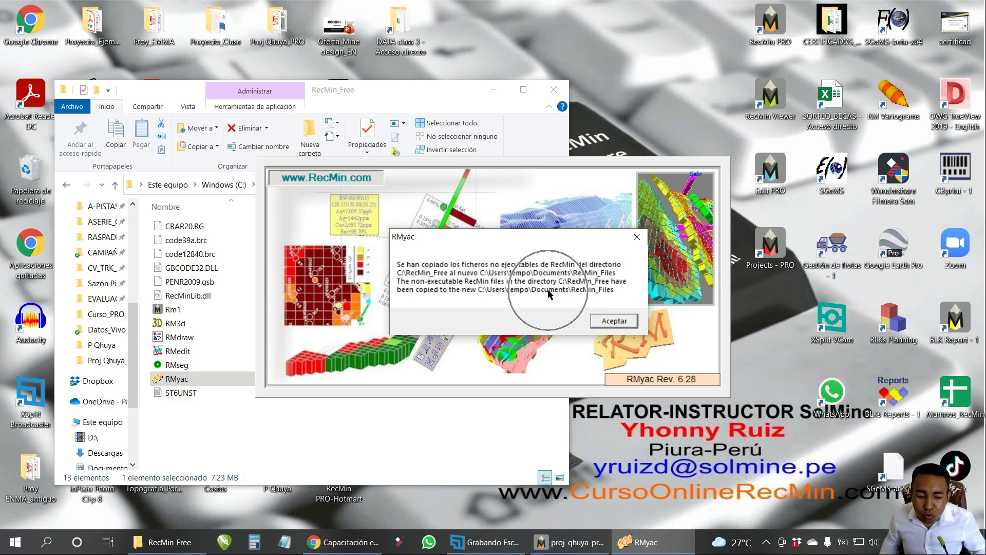
pyautogui.click(614, 321)
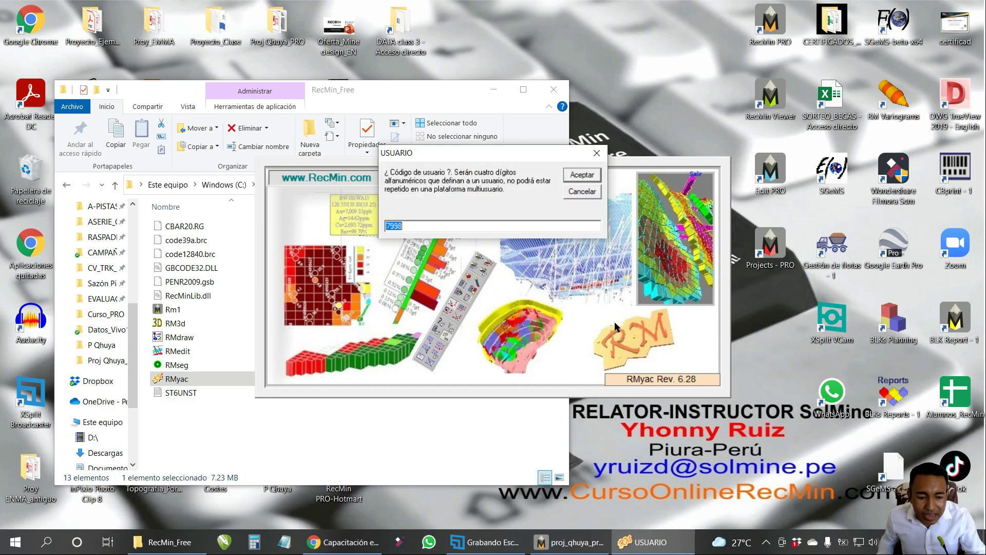
pyautogui.moveTo(490, 152); pyautogui.dragTo(533, 156)
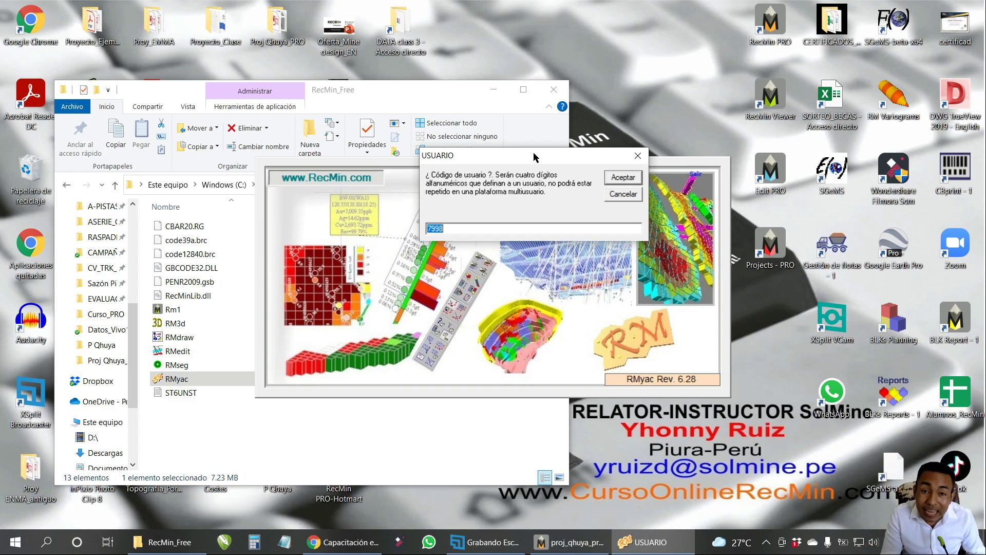
pyautogui.write('YP')
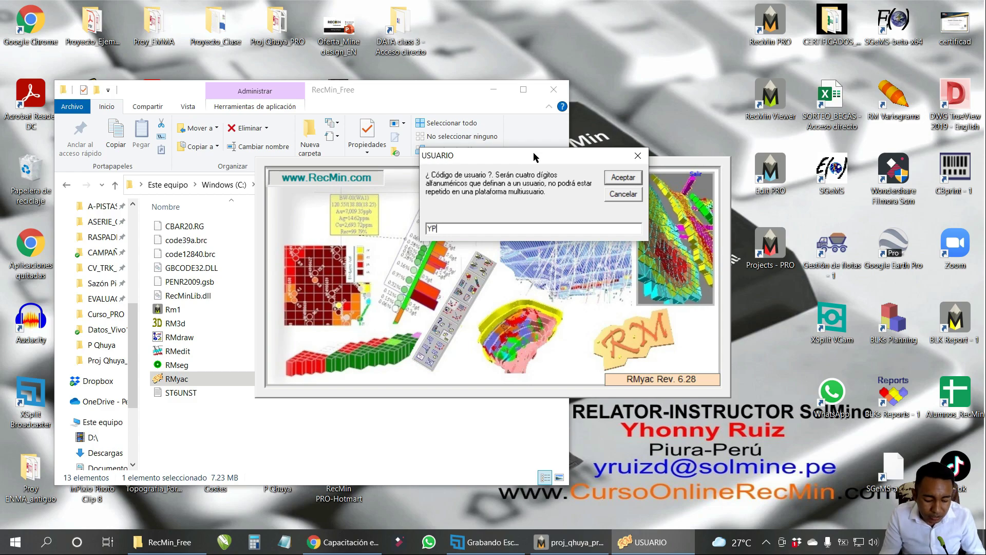
pyautogui.write('RD')
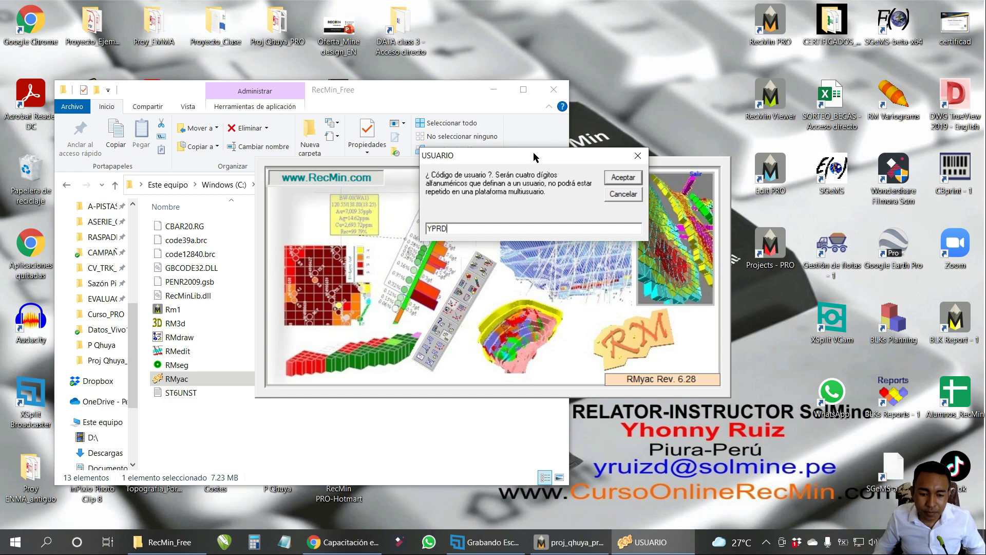
pyautogui.click(631, 181)
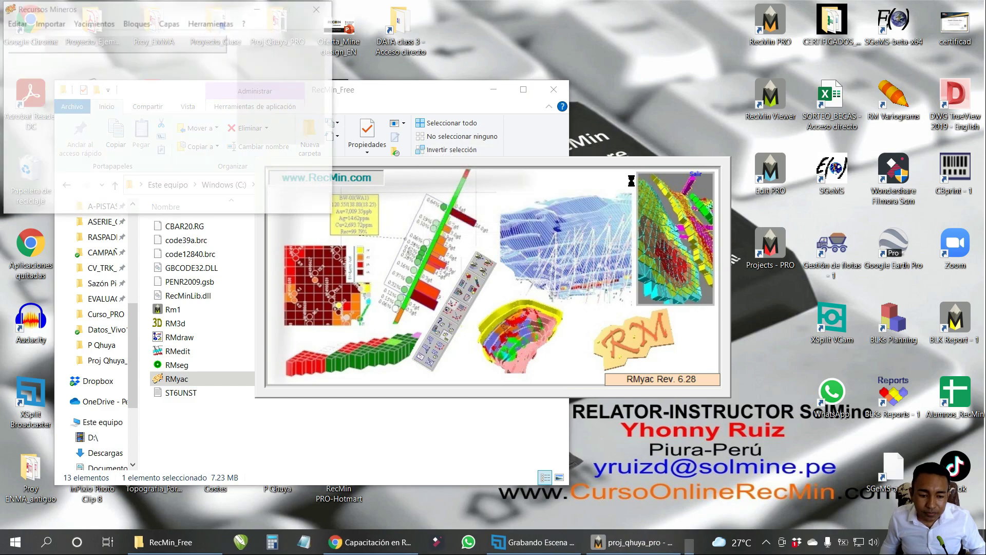
# Acknowledge the startup message and the example database upgrade to version 15.0.
pyautogui.click(591, 316)
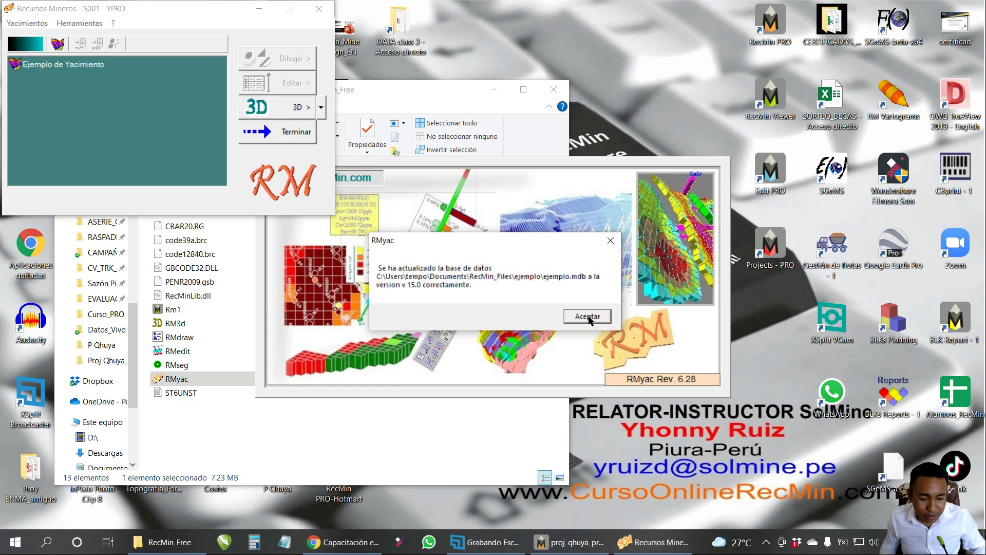
pyautogui.click(591, 317)
pyautogui.moveTo(327, 63); pyautogui.dragTo(647, 137)
# Minimize the RecMin_Free folder window and exit RecMin with Terminar.
pyautogui.click(493, 89)
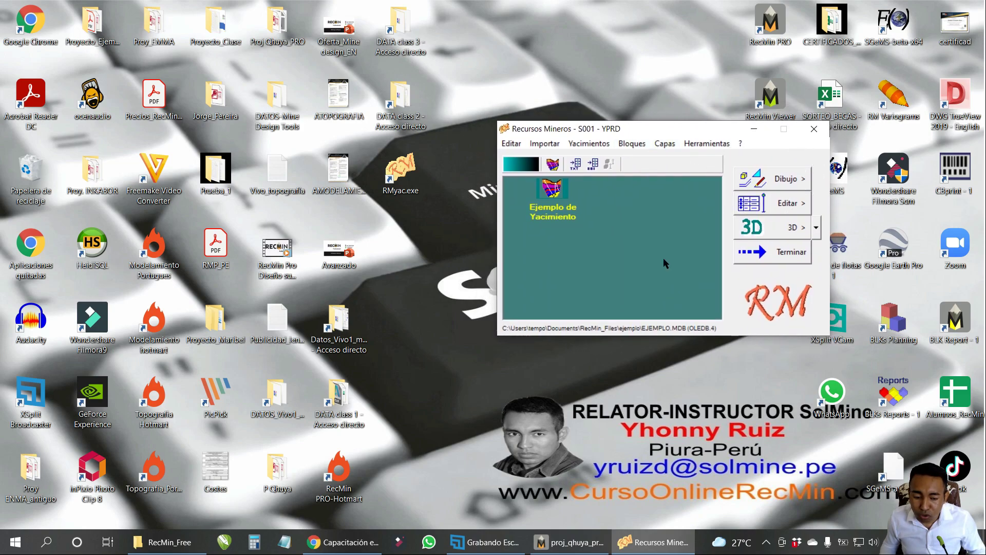
pyautogui.click(164, 541)
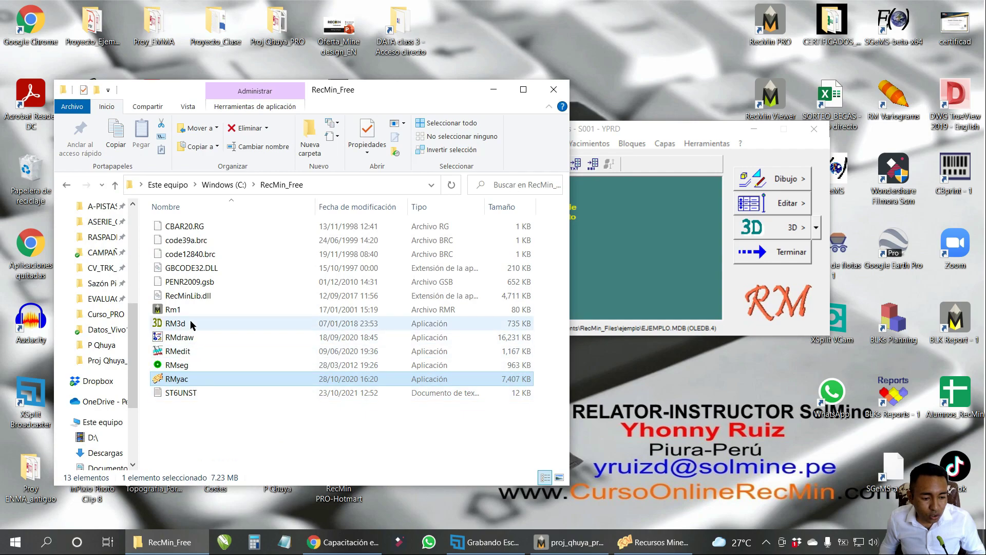
pyautogui.click(772, 165)
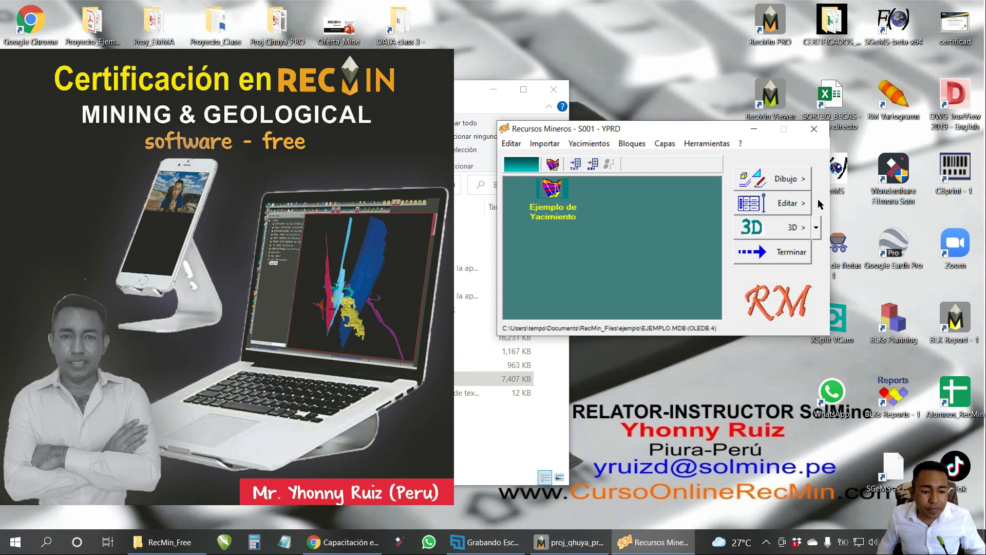
pyautogui.click(494, 91)
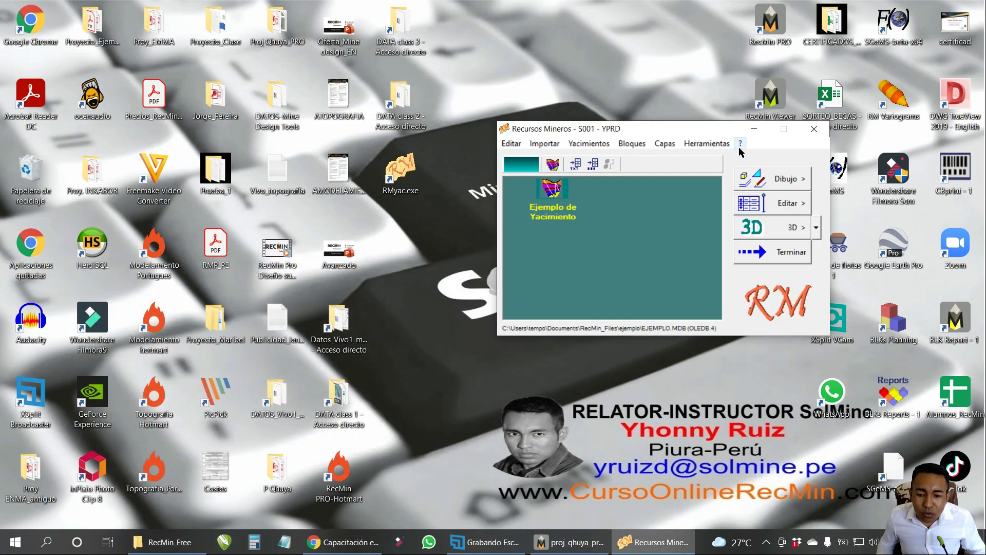
pyautogui.click(769, 254)
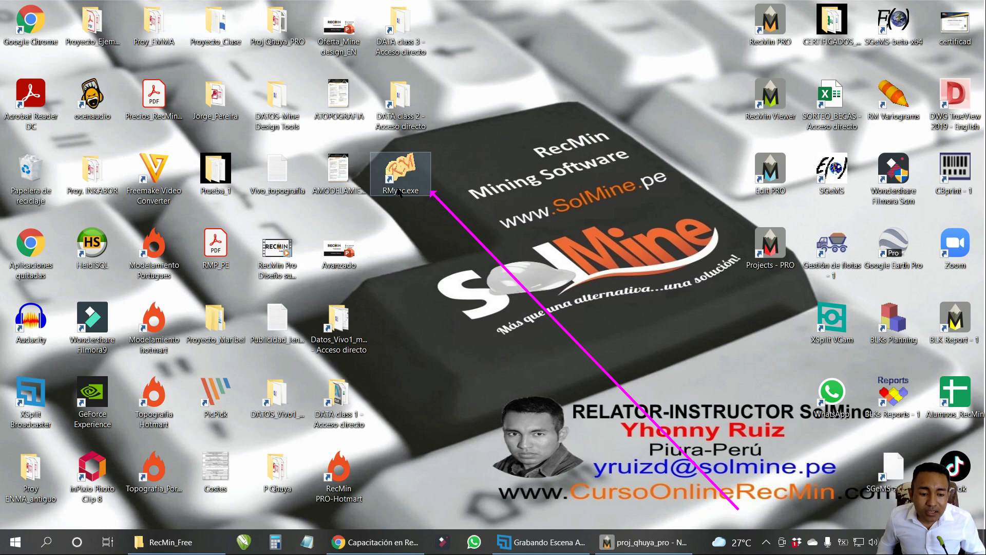
# Move the RMyac.exe shortcut to the desktop top, rename it RecMin, and relaunch from it.
pyautogui.rightClick(399, 190)
pyautogui.moveTo(398, 190); pyautogui.dragTo(589, 47)
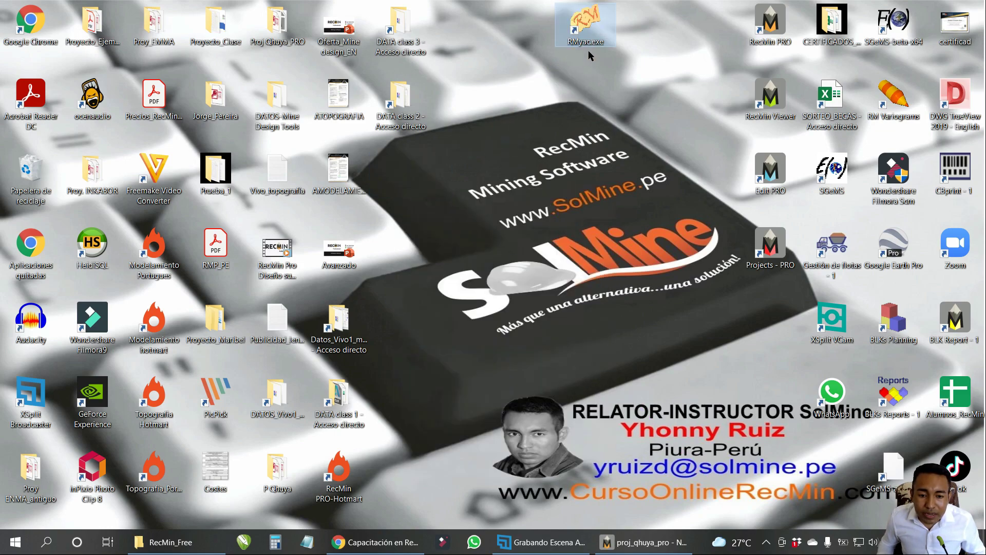
pyautogui.rightClick(589, 47)
pyautogui.click(639, 304)
pyautogui.write('RecMin')
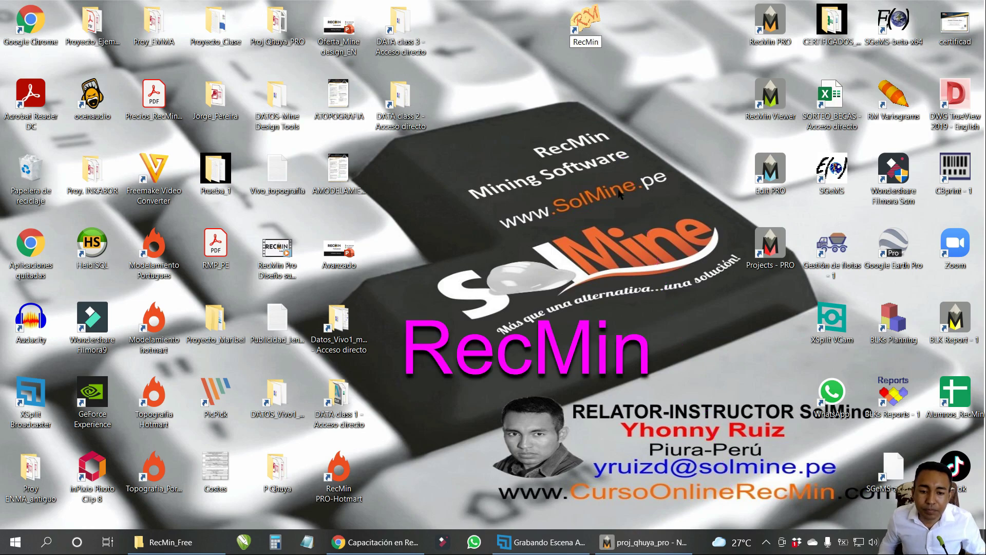
pyautogui.press('Return')
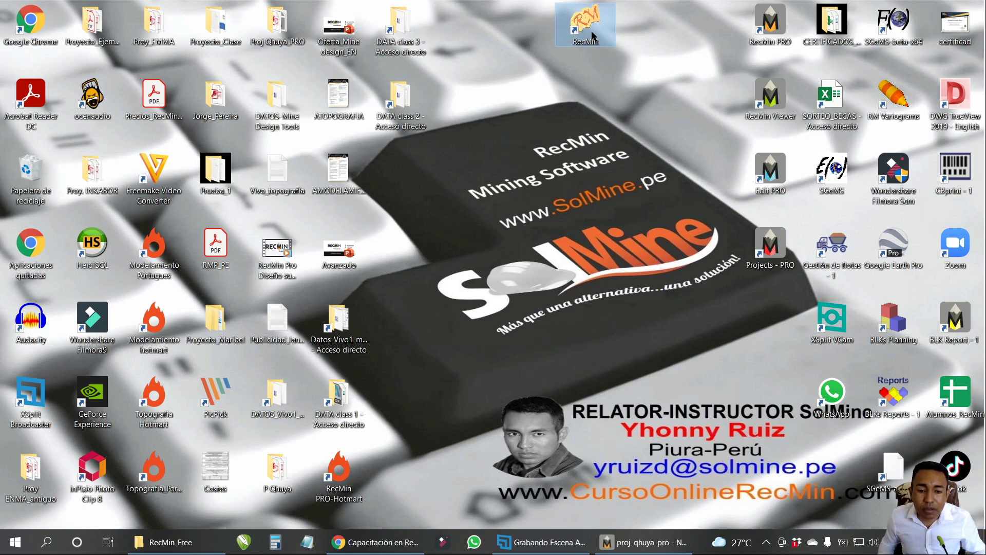
pyautogui.doubleClick(584, 29)
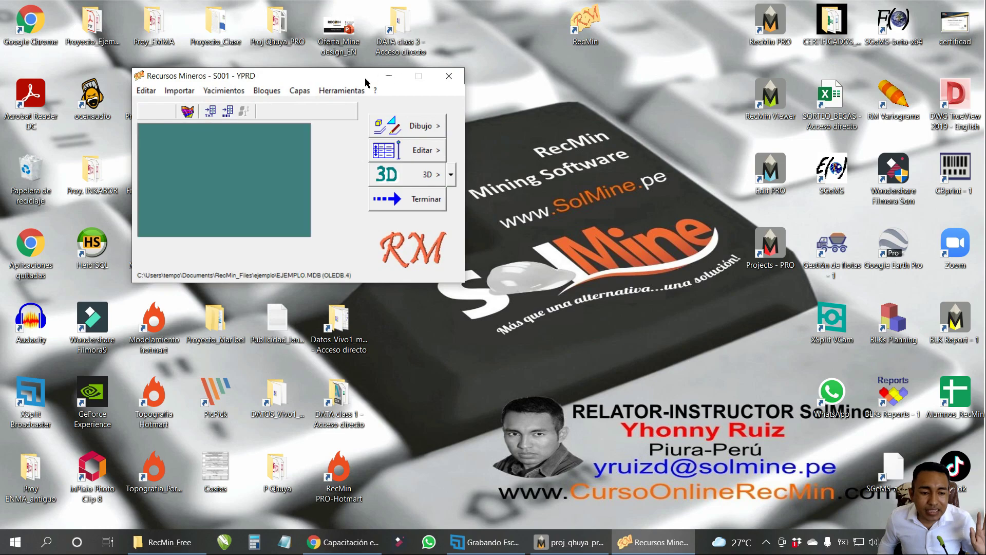
pyautogui.moveTo(367, 84); pyautogui.dragTo(619, 182)
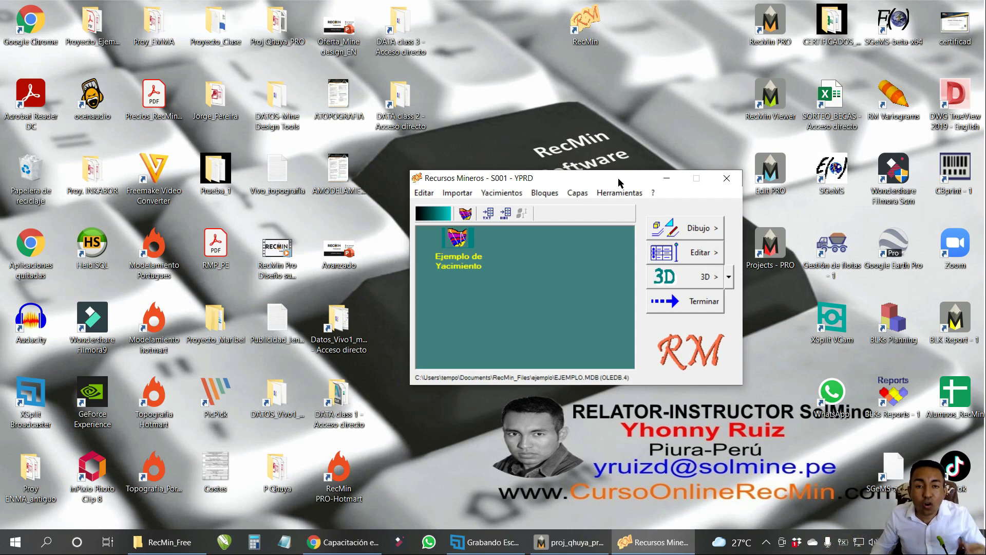
# Switch RecMin's interface language to English via ? > Idioma and accept the restart notice.
pyautogui.click(653, 195)
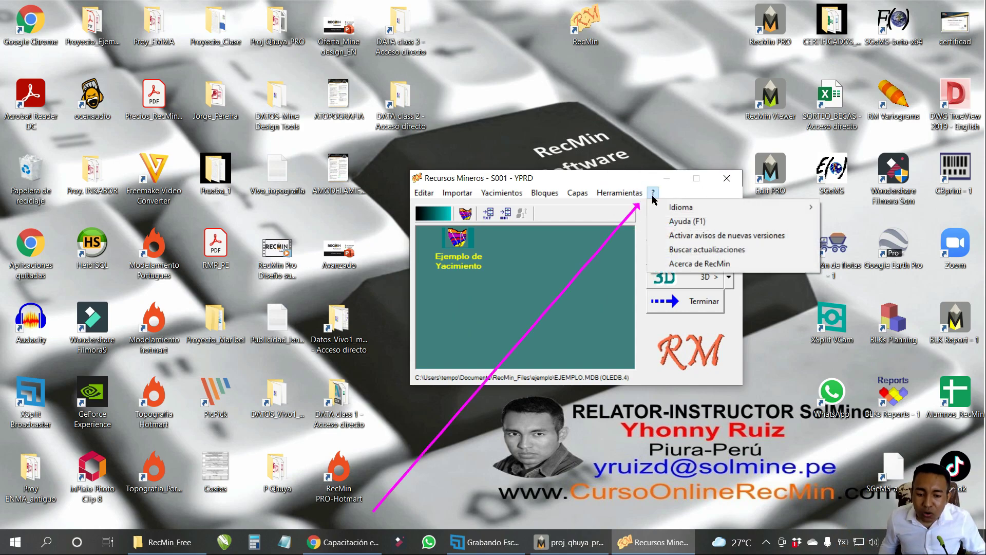
pyautogui.moveTo(686, 210)
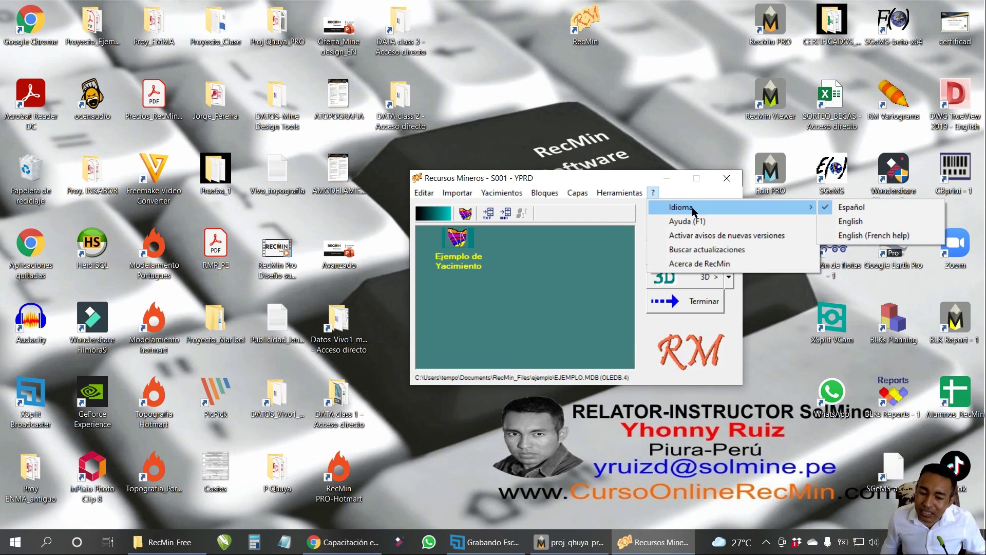
pyautogui.click(857, 223)
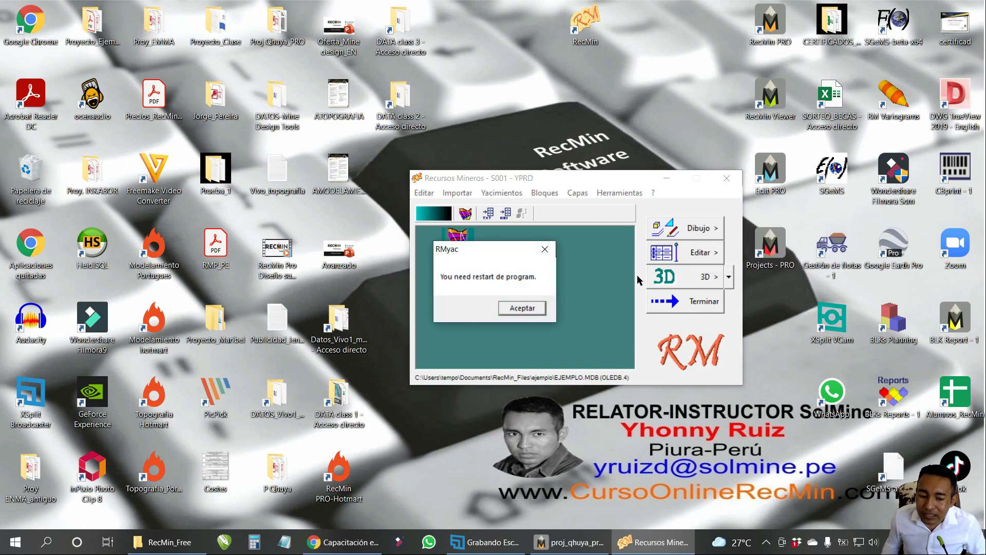
pyautogui.click(516, 307)
# Relaunch RecMin, look through the English menus and 3D render function, then exit with End.
pyautogui.doubleClick(583, 51)
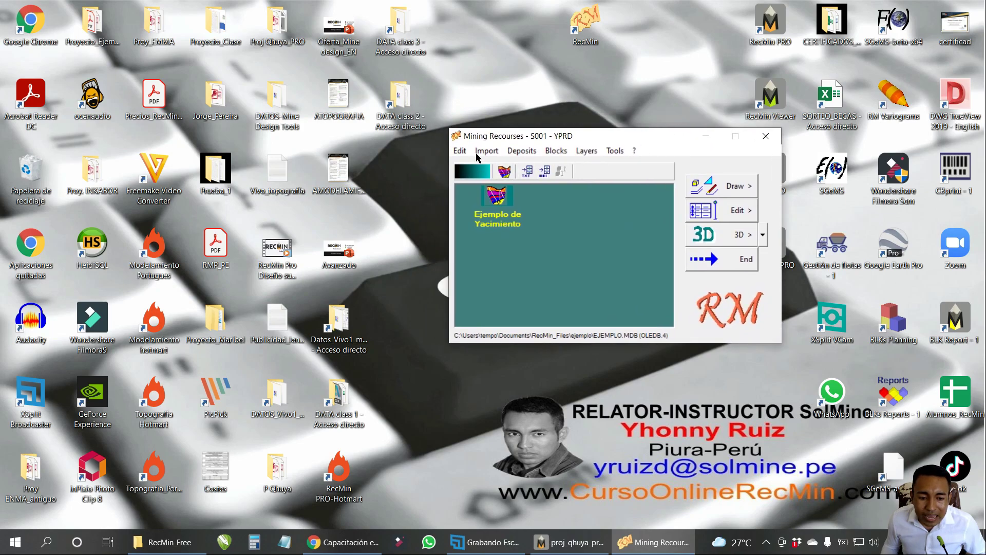
pyautogui.click(480, 152)
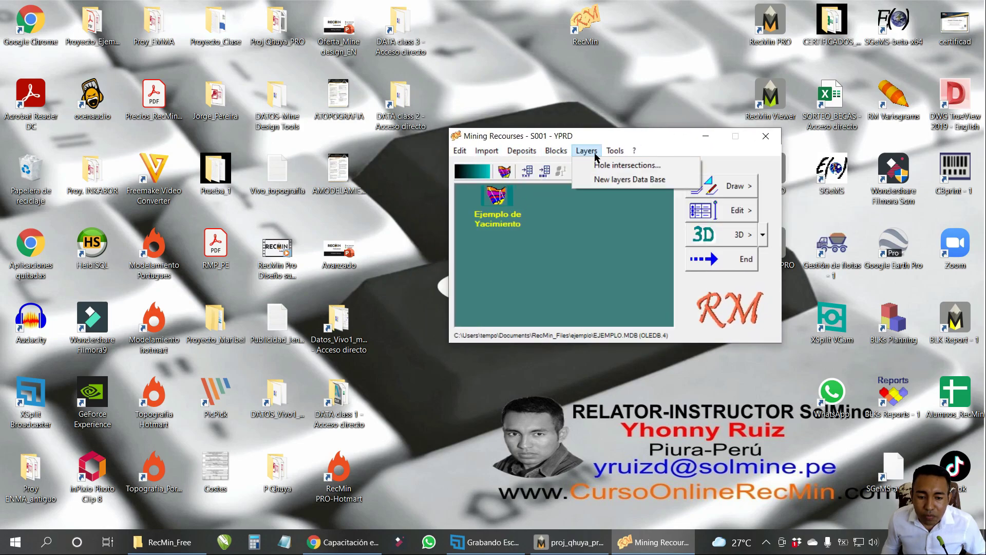
pyautogui.click(634, 150)
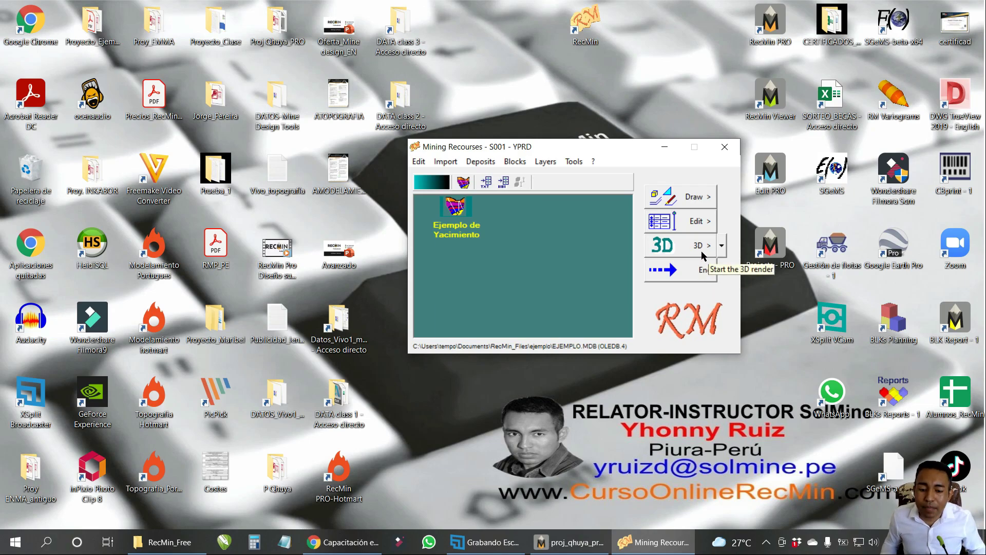
pyautogui.click(698, 251)
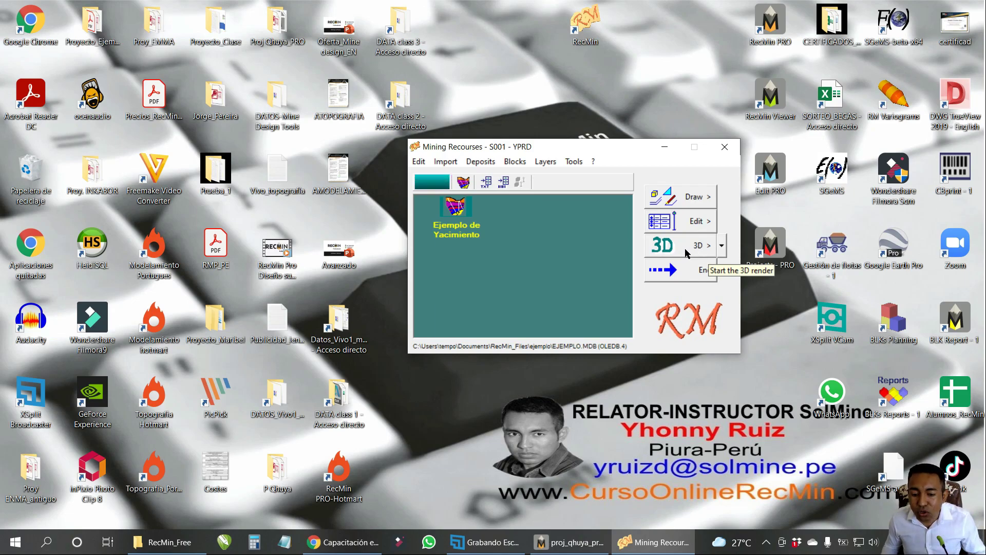
pyautogui.moveTo(625, 149); pyautogui.dragTo(621, 180)
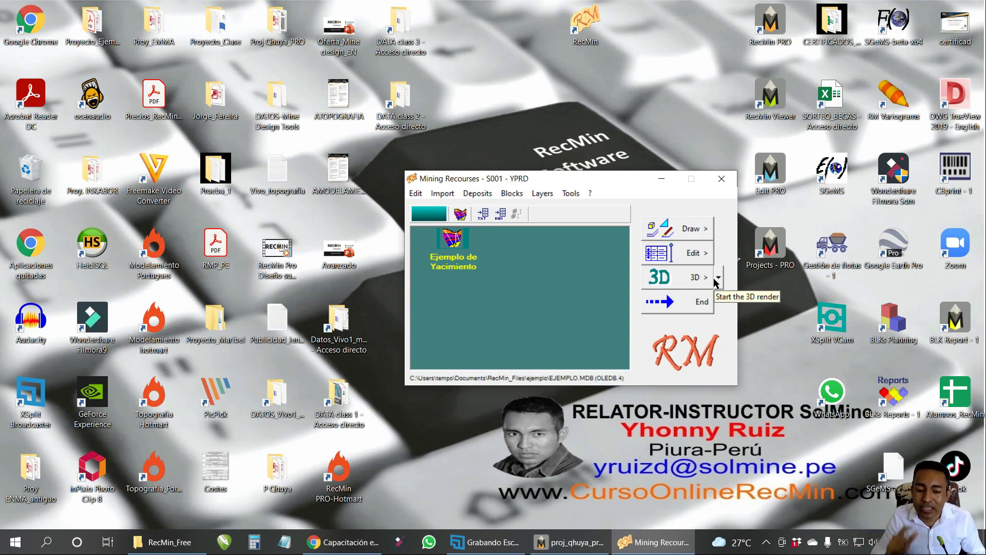
pyautogui.click(687, 302)
pyautogui.click(367, 551)
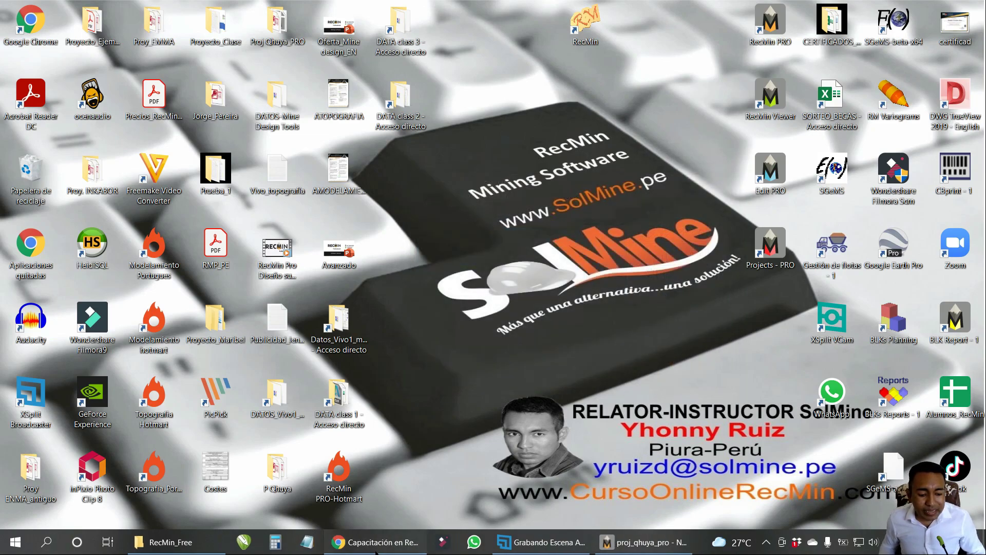
# From the RM visor 3D download page, save the 64-bit RMvisor3Dx64 package into Instaladores_RecMin.
pyautogui.click(385, 20)
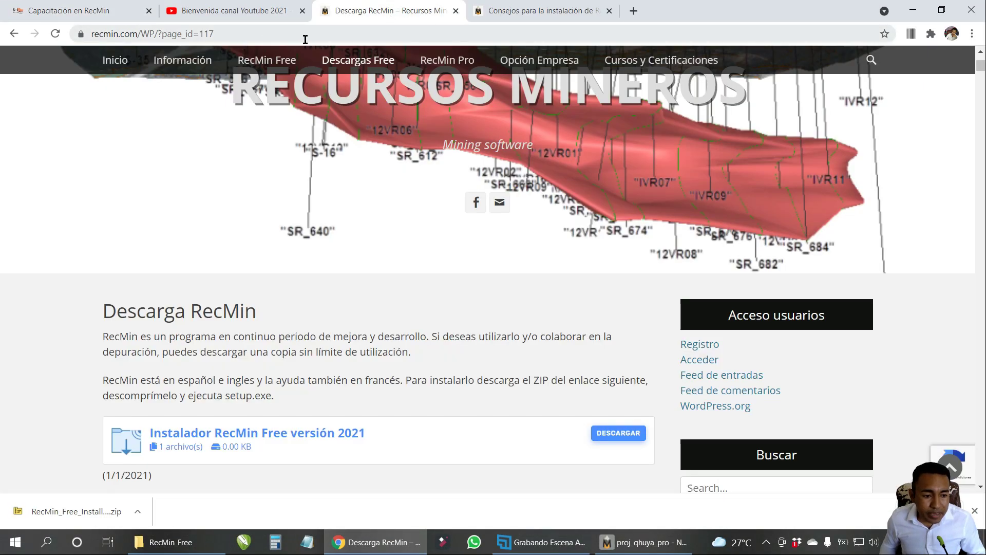
pyautogui.moveTo(380, 65)
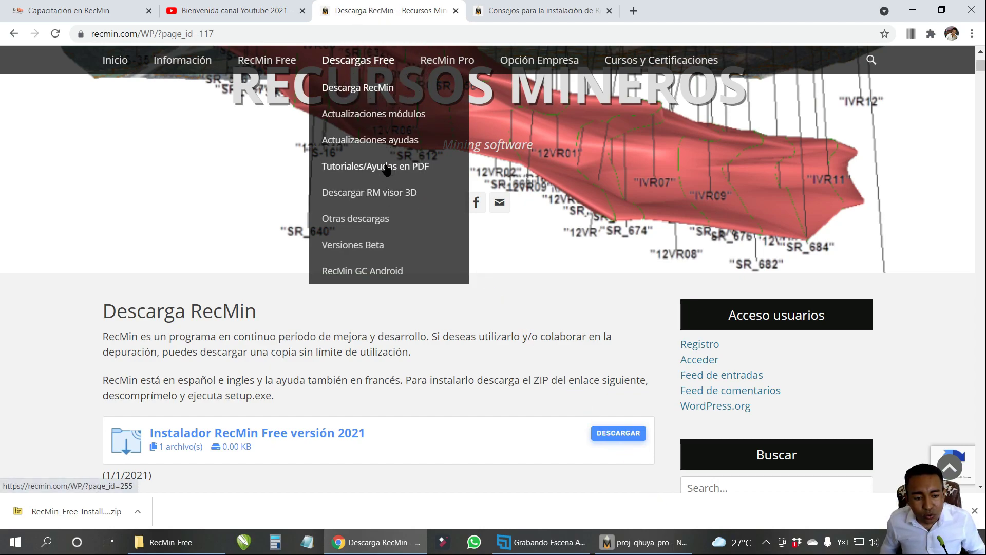
pyautogui.click(409, 198)
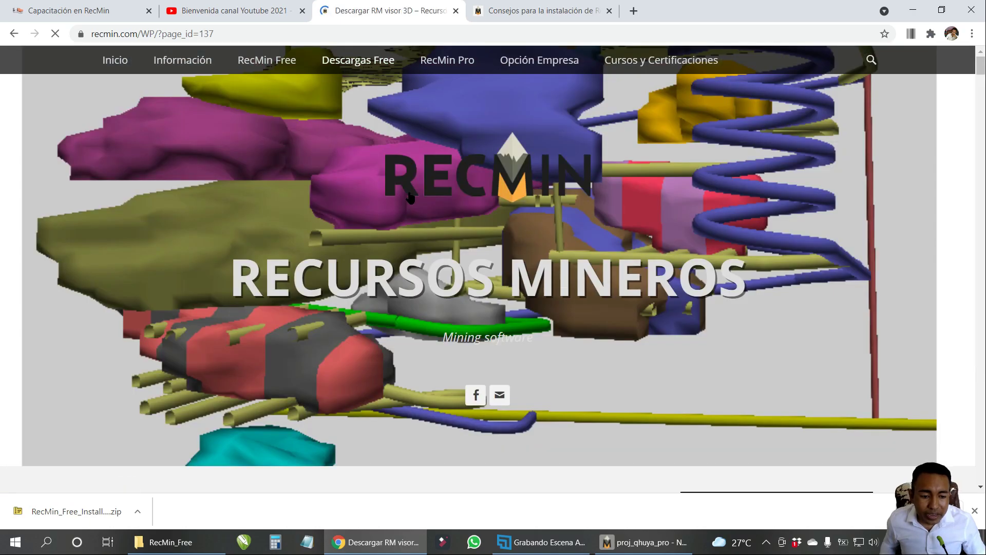
pyautogui.scroll(-4, 406, 208)
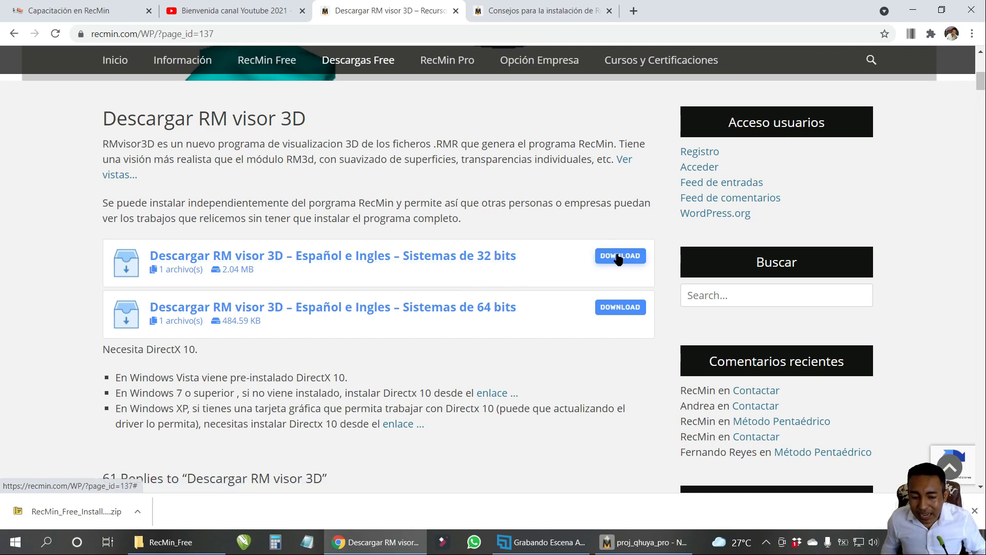
pyautogui.click(620, 310)
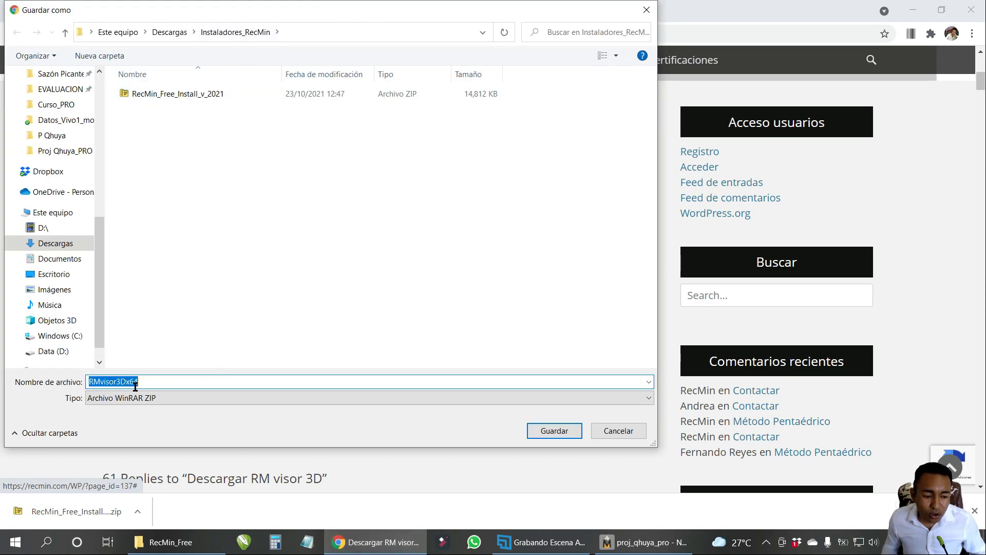
pyautogui.click(551, 432)
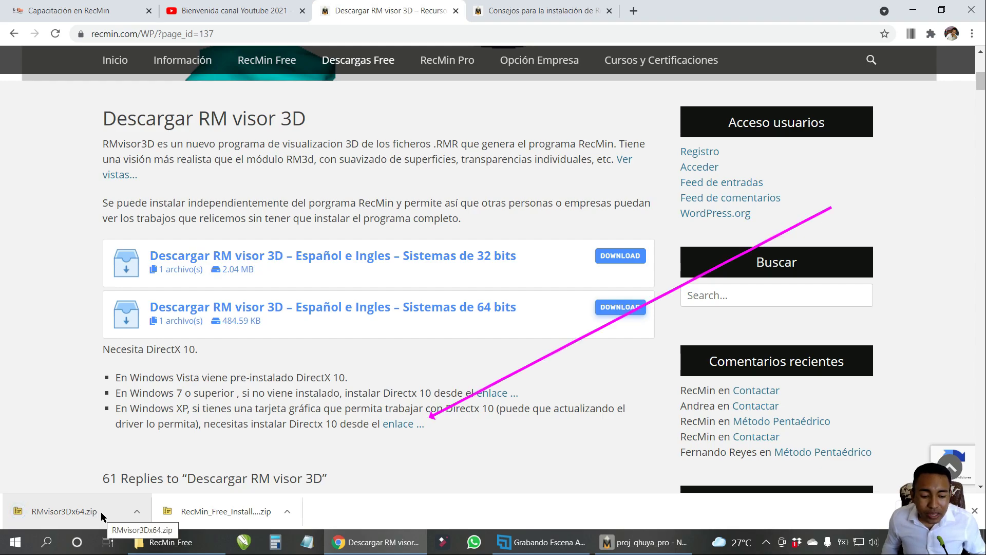
pyautogui.click(378, 546)
pyautogui.doubleClick(585, 23)
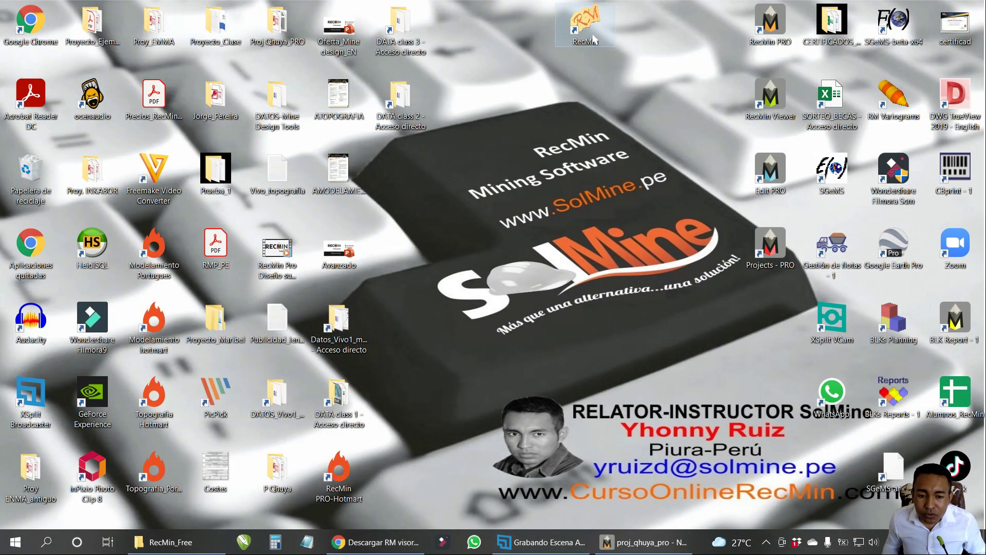
pyautogui.click(446, 175)
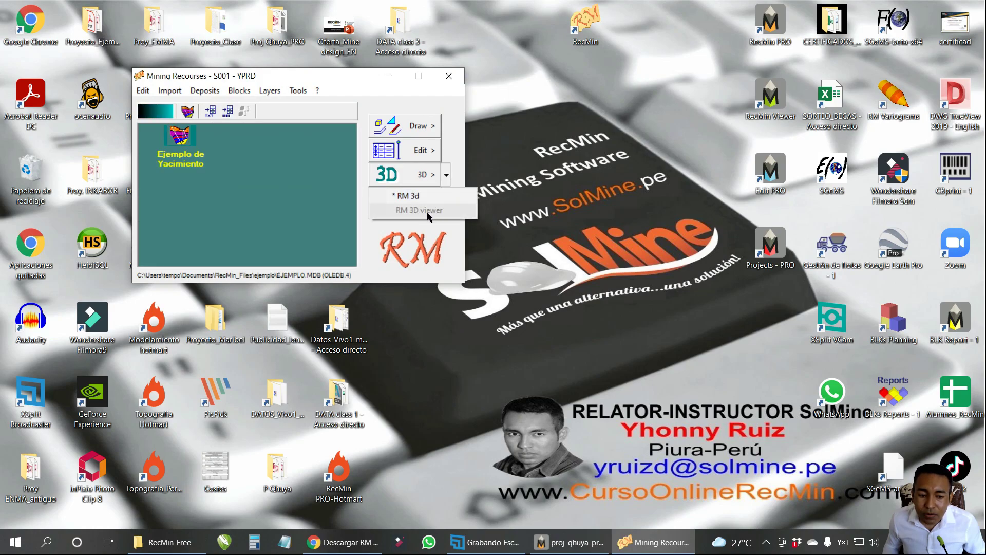
pyautogui.click(466, 161)
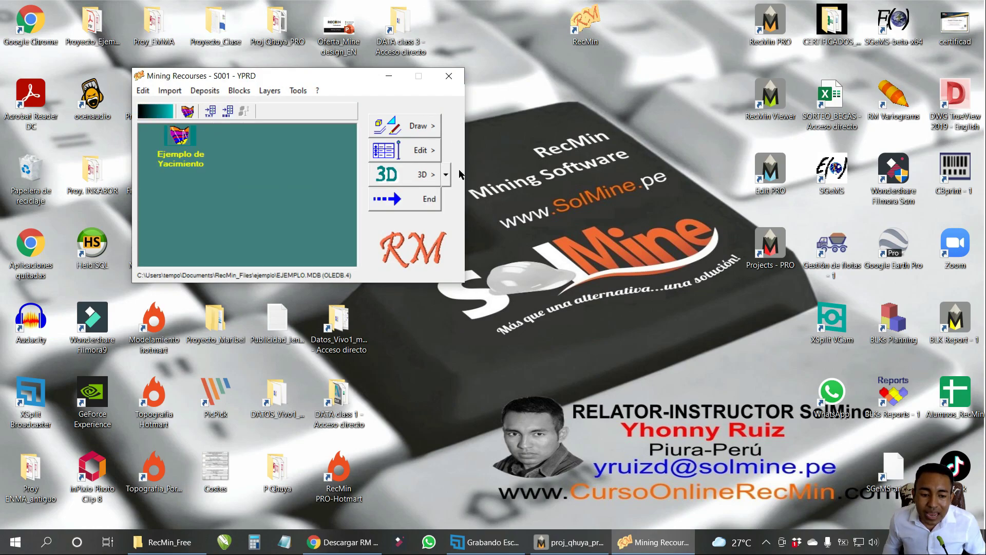
pyautogui.click(387, 198)
pyautogui.click(373, 544)
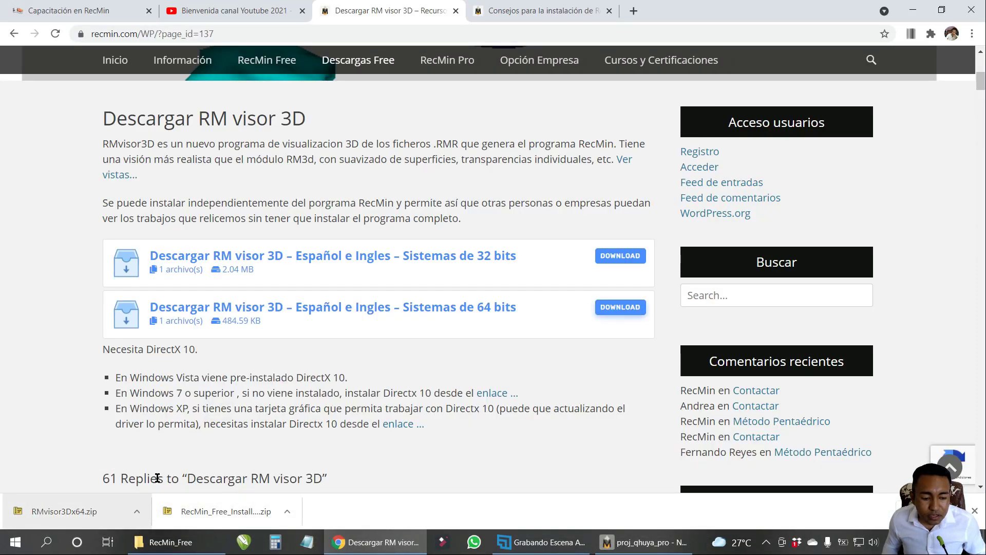
# Follow the DirectX 10 link and set the Microsoft download page language to Spanish.
pyautogui.moveTo(296, 425); pyautogui.dragTo(337, 424)
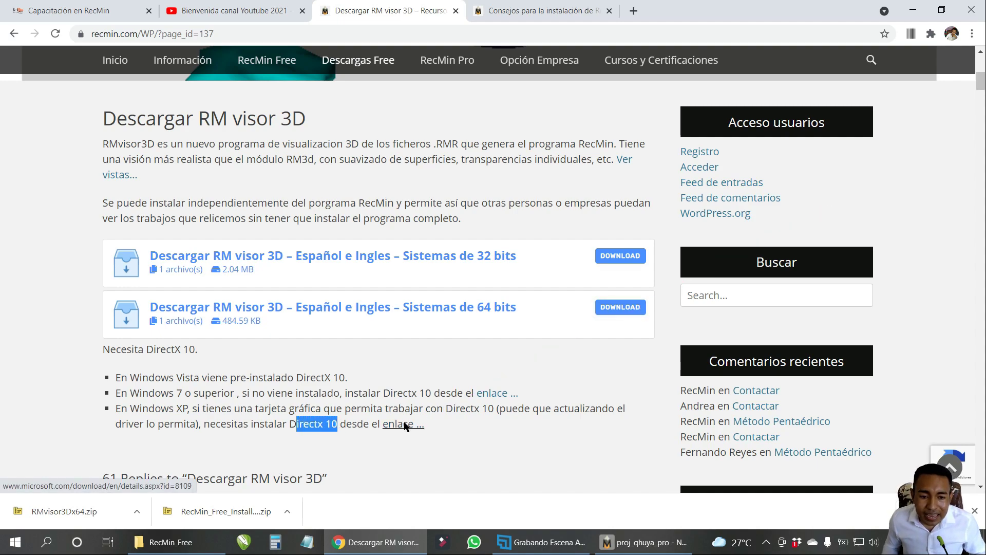
pyautogui.click(405, 425)
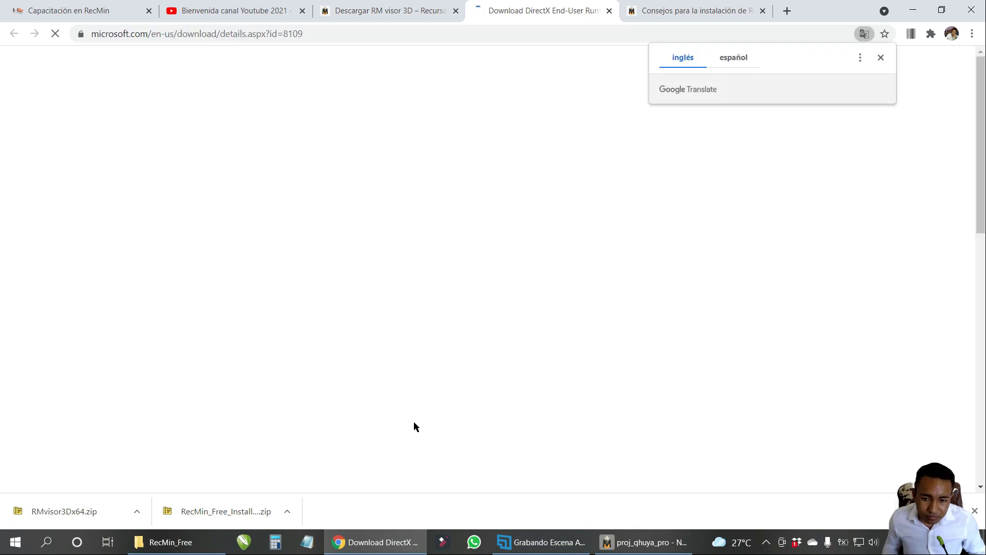
pyautogui.scroll(-5, 462, 301)
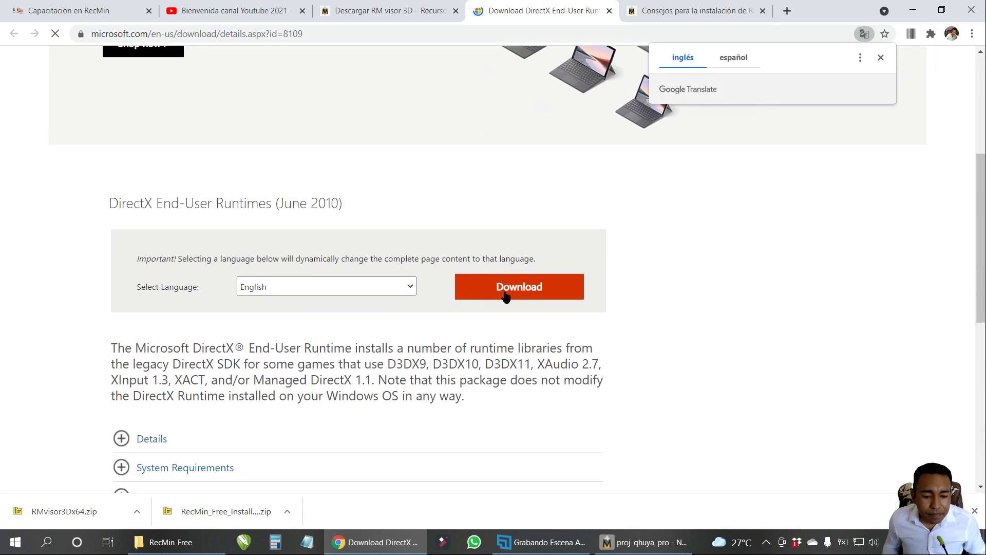
pyautogui.click(388, 286)
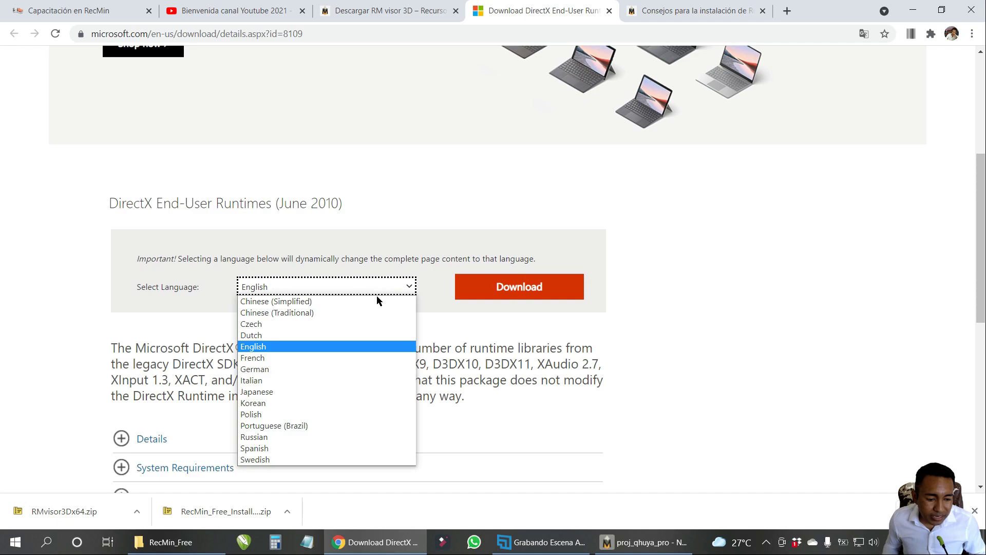
pyautogui.click(310, 448)
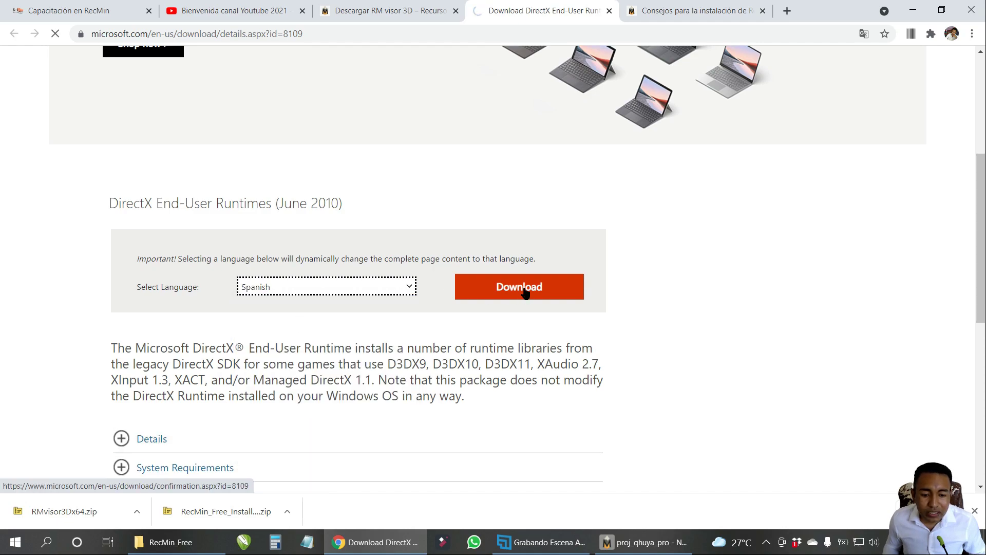
# Download the DirectX End-User Runtimes installer and save it in the installers folder.
pyautogui.scroll(-4, 529, 369)
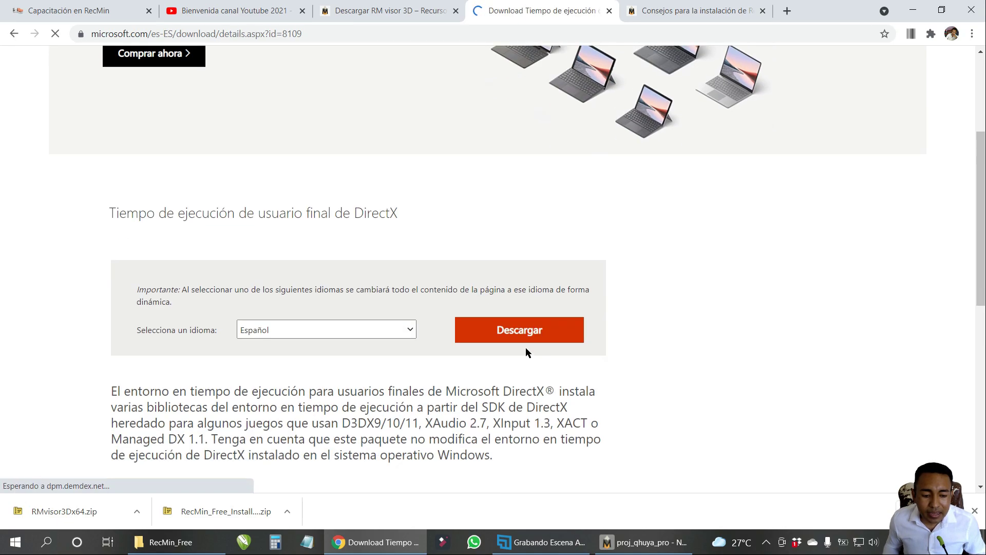
pyautogui.click(540, 316)
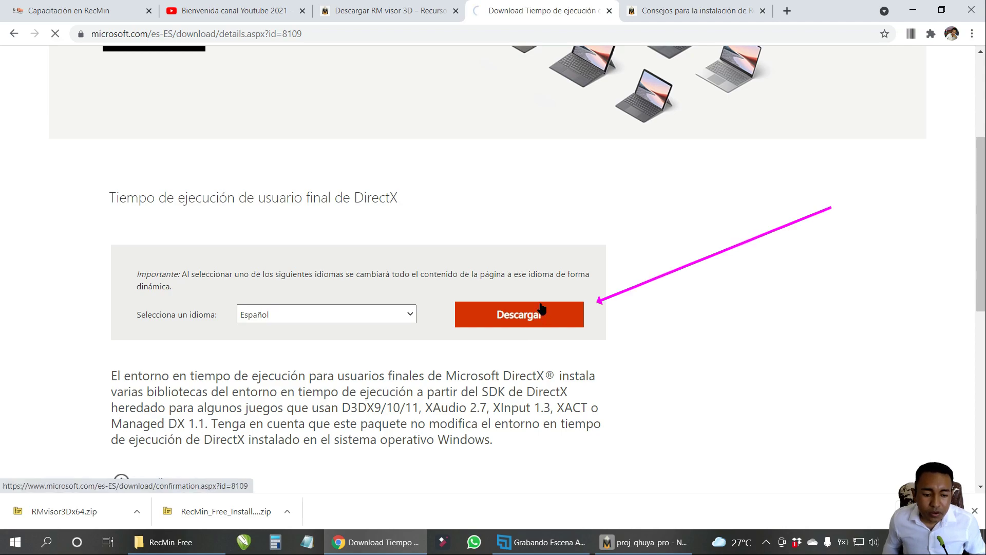
pyautogui.scroll(-5, 559, 266)
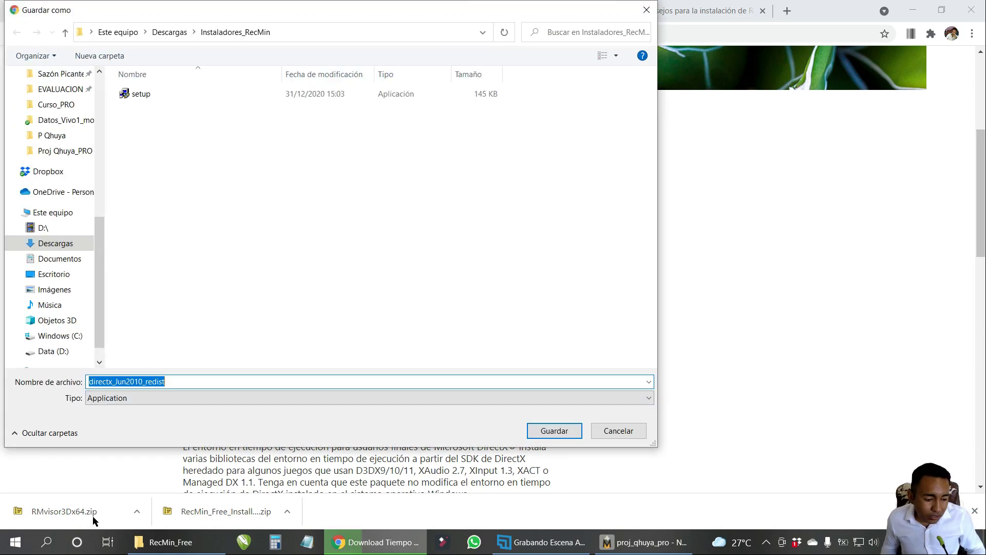
pyautogui.click(549, 434)
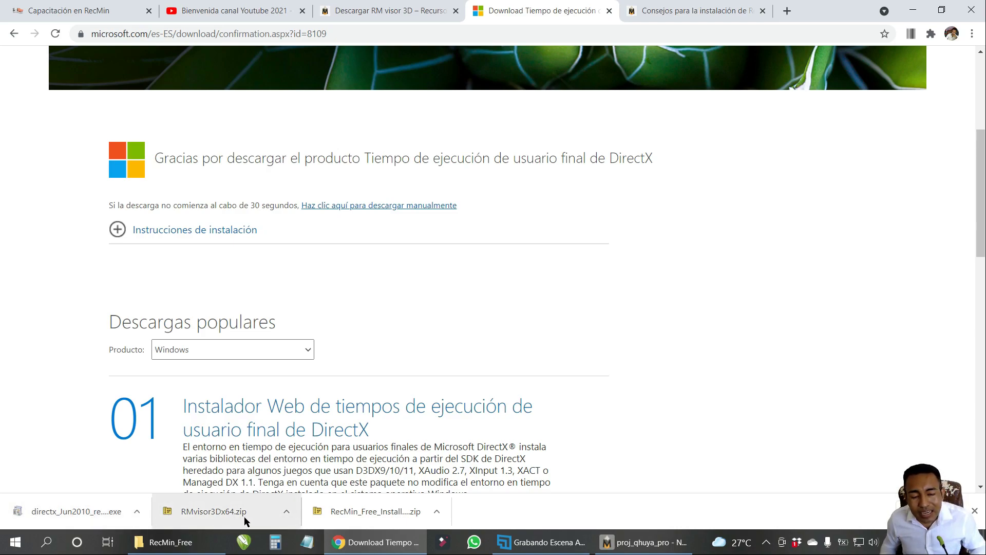
pyautogui.click(188, 551)
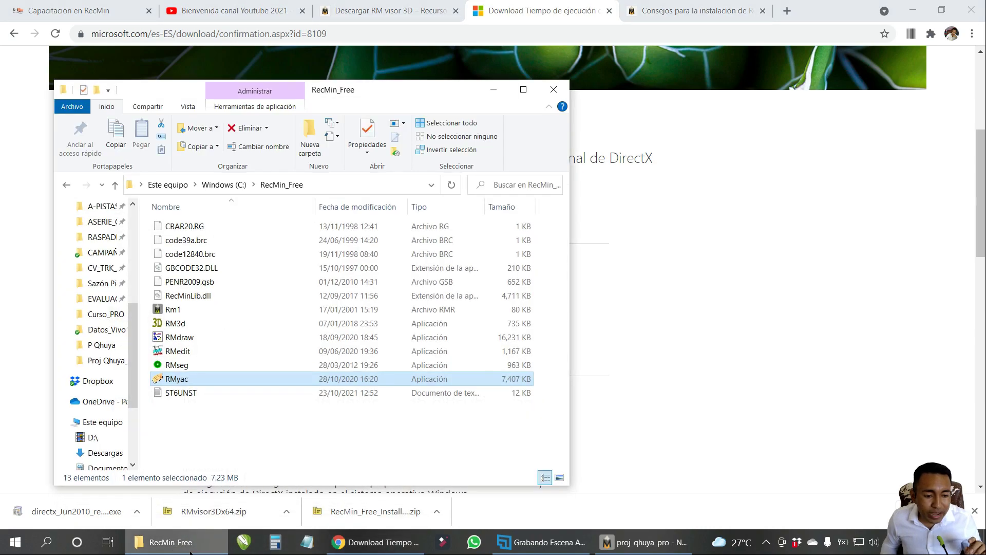
# Create the folder Ficheros Direct X10 at the root of C: and run the downloaded DirectX installer.
pyautogui.click(225, 185)
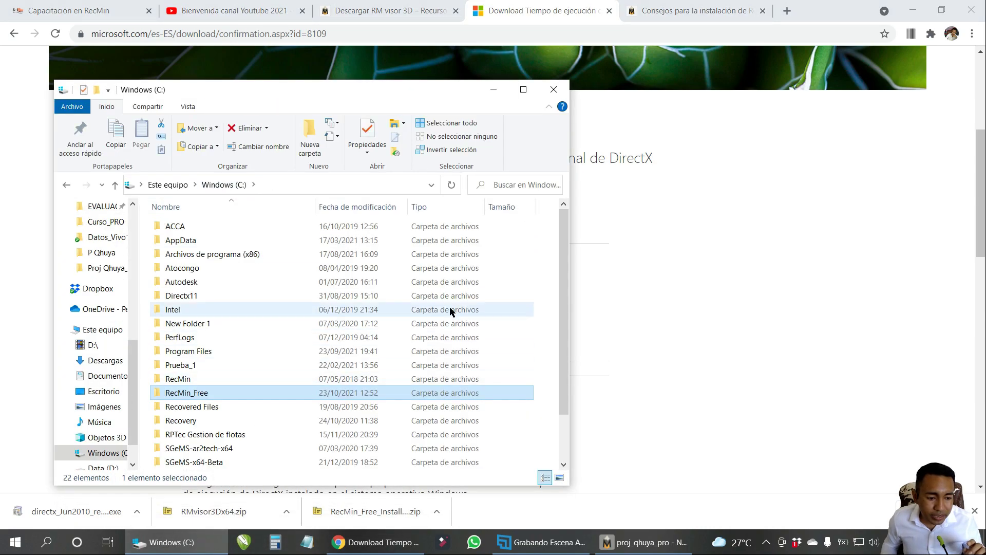
pyautogui.rightClick(279, 435)
pyautogui.moveTo(350, 407)
pyautogui.click(483, 408)
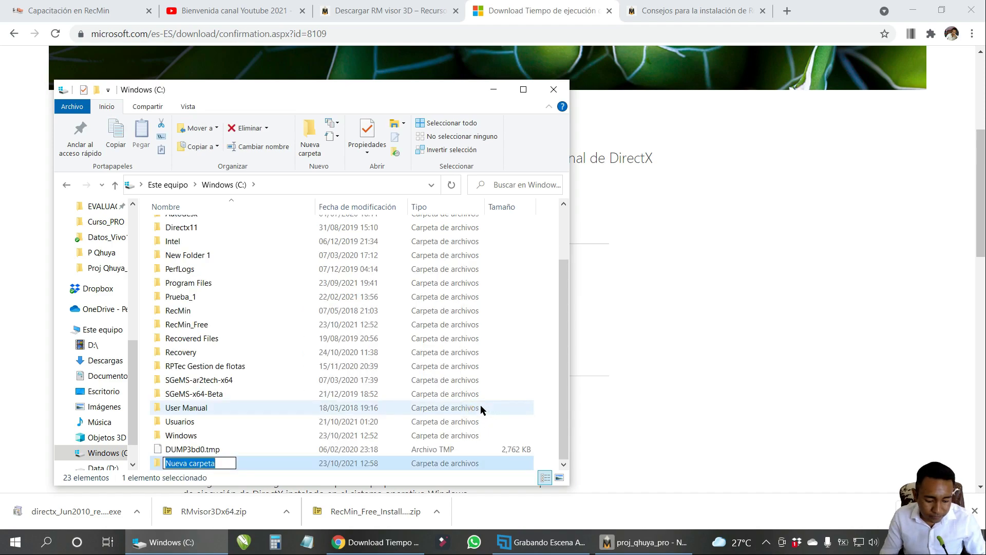
pyautogui.write('Ficheros Direct X10')
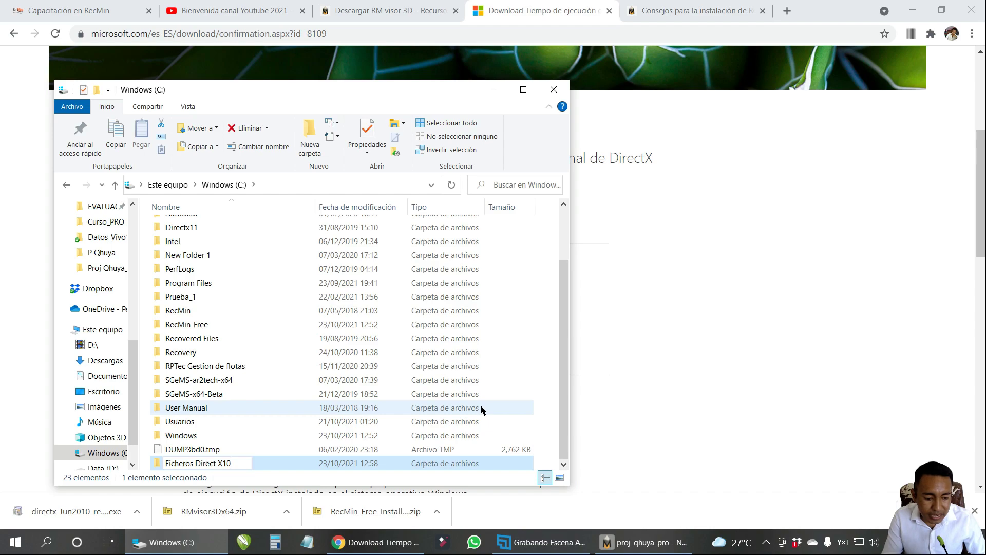
pyautogui.click(480, 407)
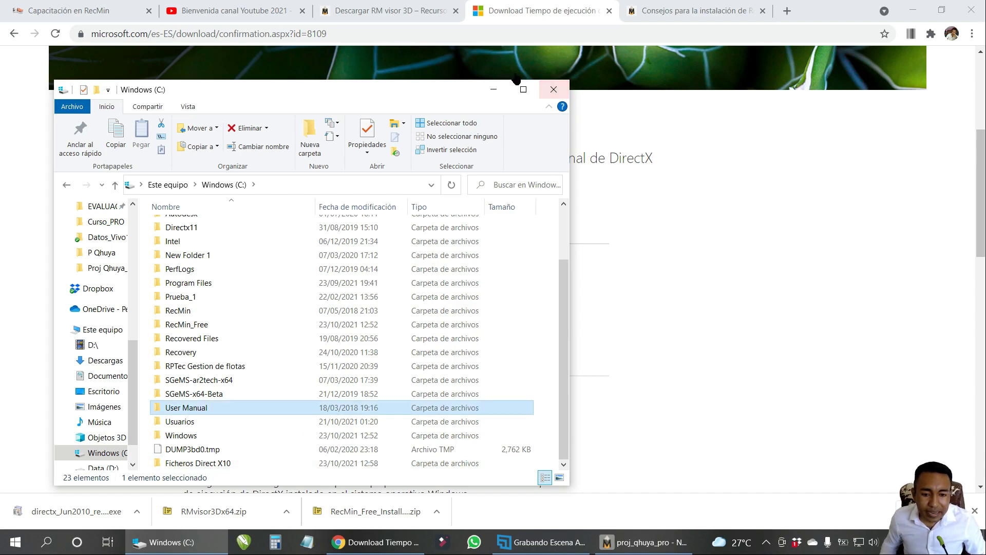
pyautogui.click(493, 89)
pyautogui.click(90, 516)
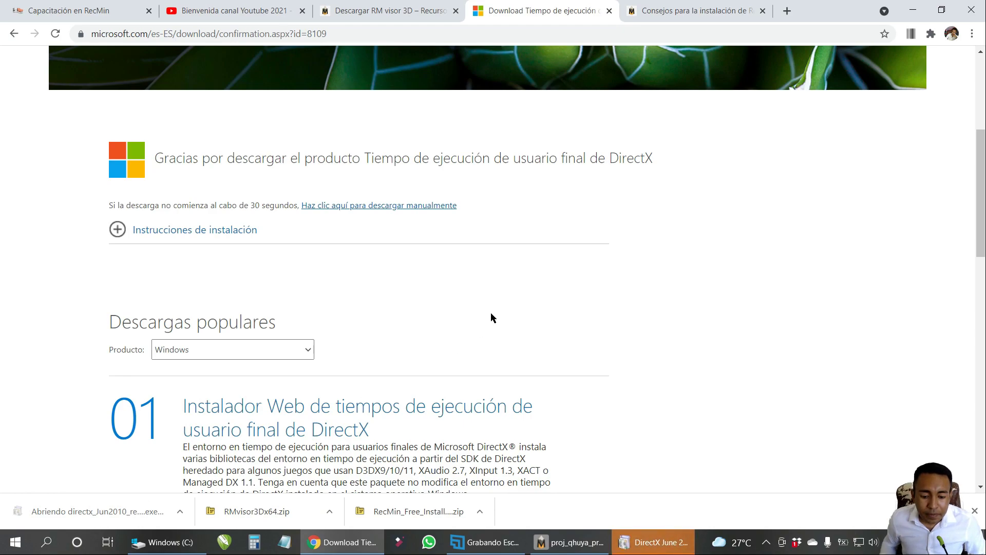
# Accept the DirectX licence and extract its files into C:\Ficheros Direct X10.
pyautogui.click(528, 378)
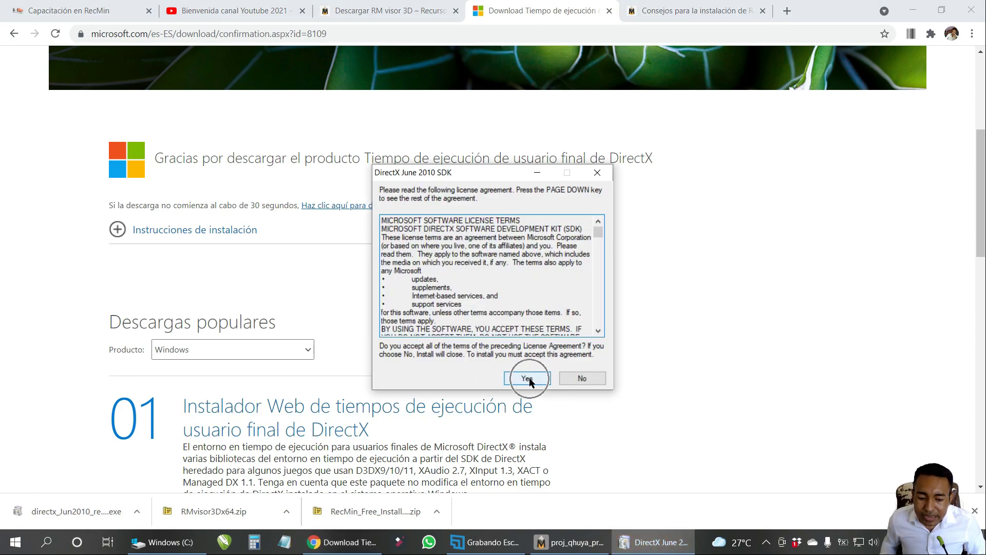
pyautogui.click(574, 285)
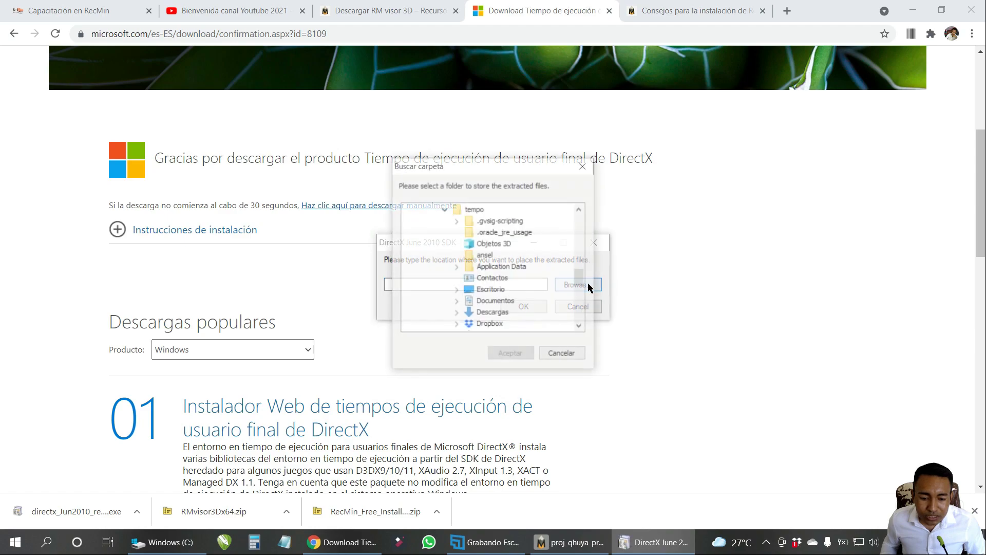
pyautogui.scroll(3, 447, 241)
pyautogui.scroll(3, 437, 257)
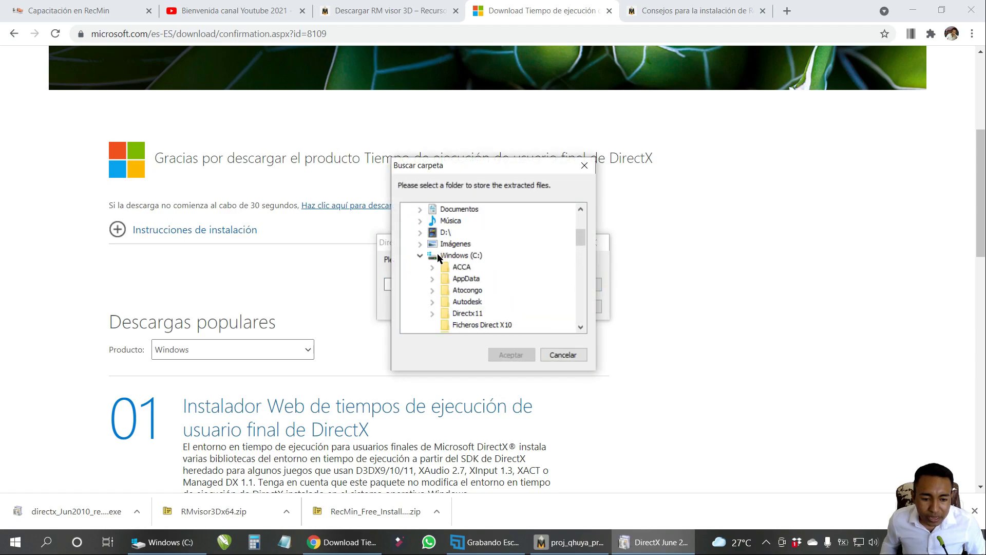
pyautogui.click(455, 257)
pyautogui.scroll(-2, 459, 278)
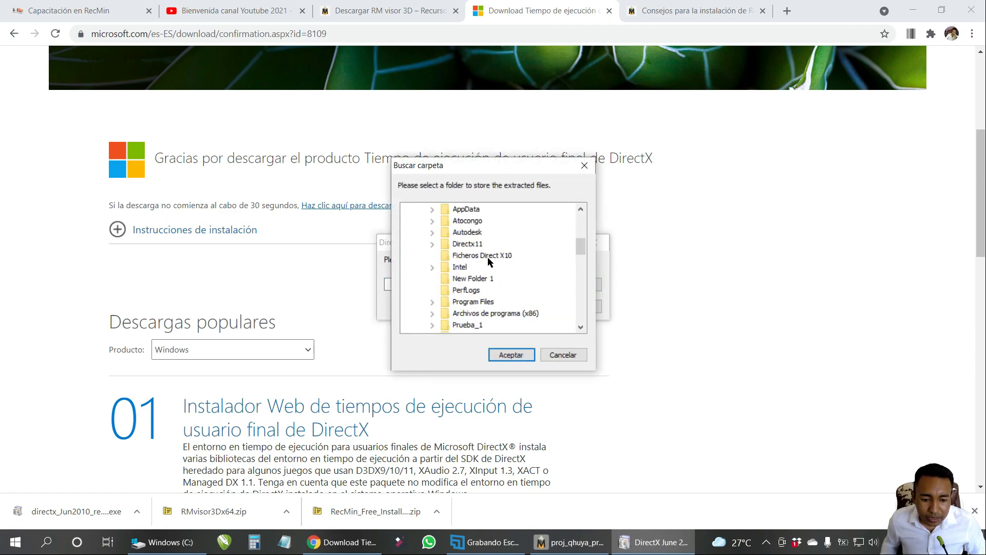
pyautogui.click(485, 257)
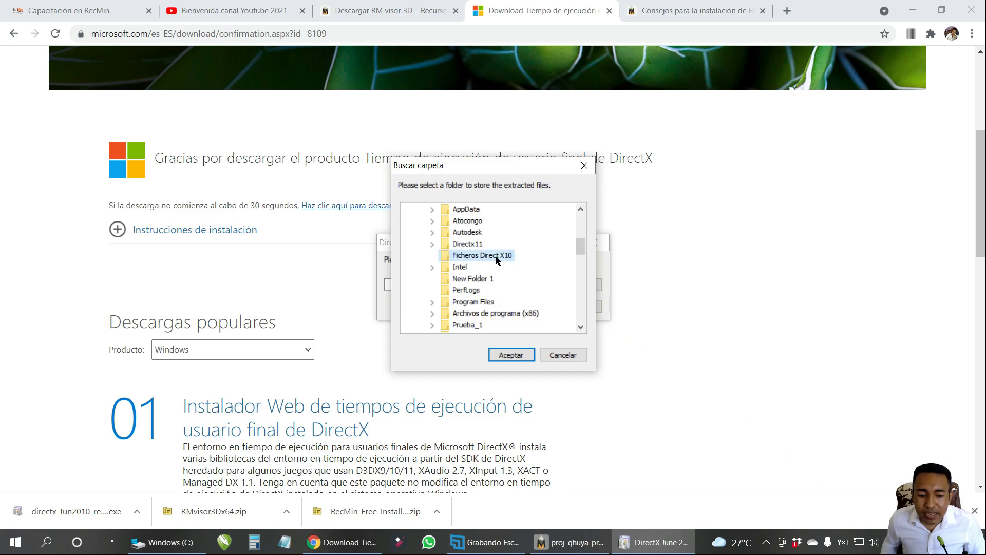
pyautogui.click(516, 356)
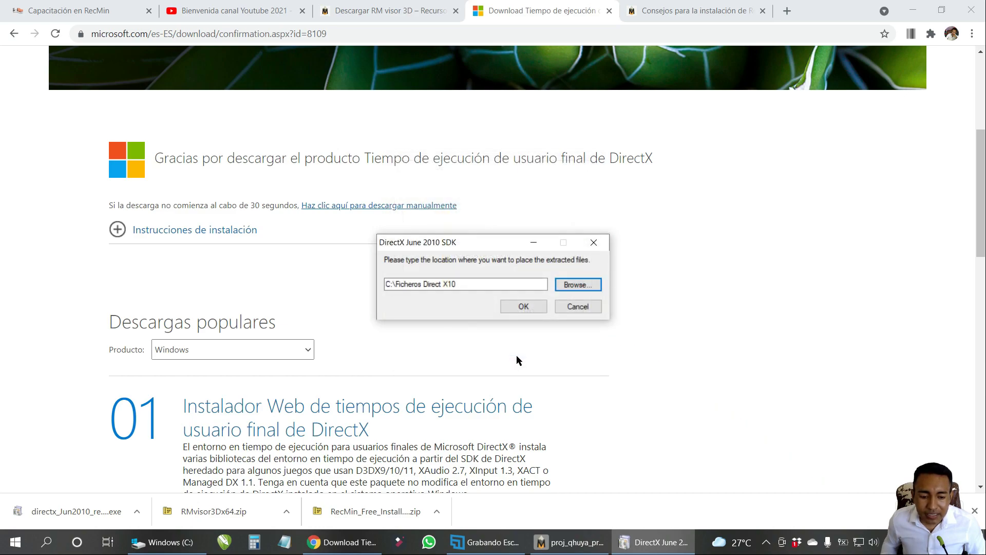
pyautogui.click(523, 307)
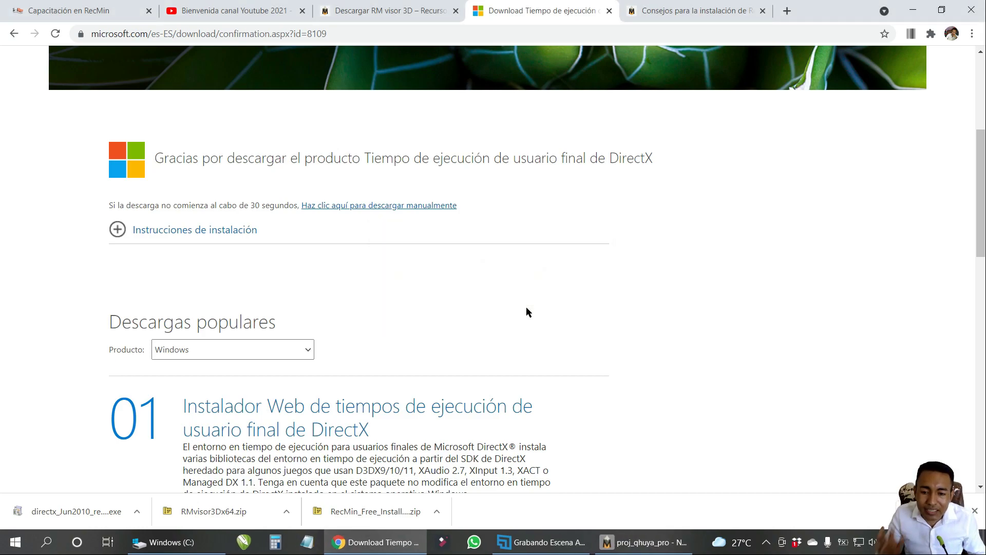
pyautogui.click(904, 13)
# Open C:\Ficheros Direct X10 and select the DXSETUP setup program among the extracted files.
pyautogui.click(174, 542)
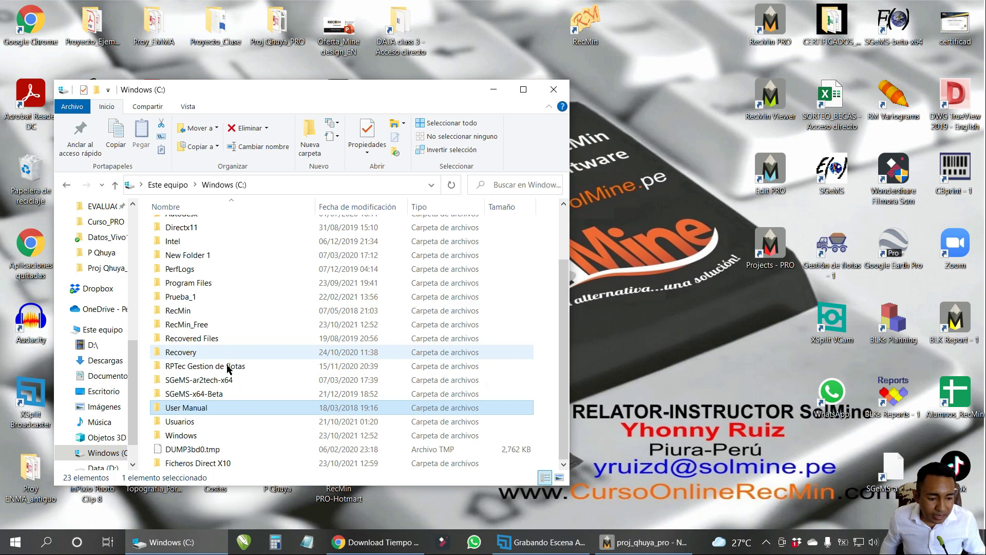
pyautogui.scroll(2, 236, 380)
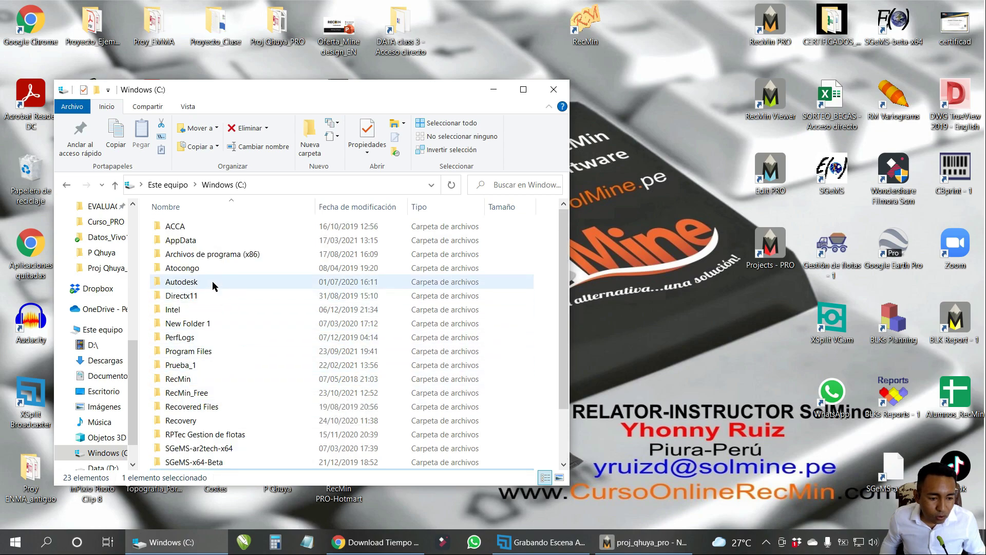
pyautogui.scroll(-1, 228, 395)
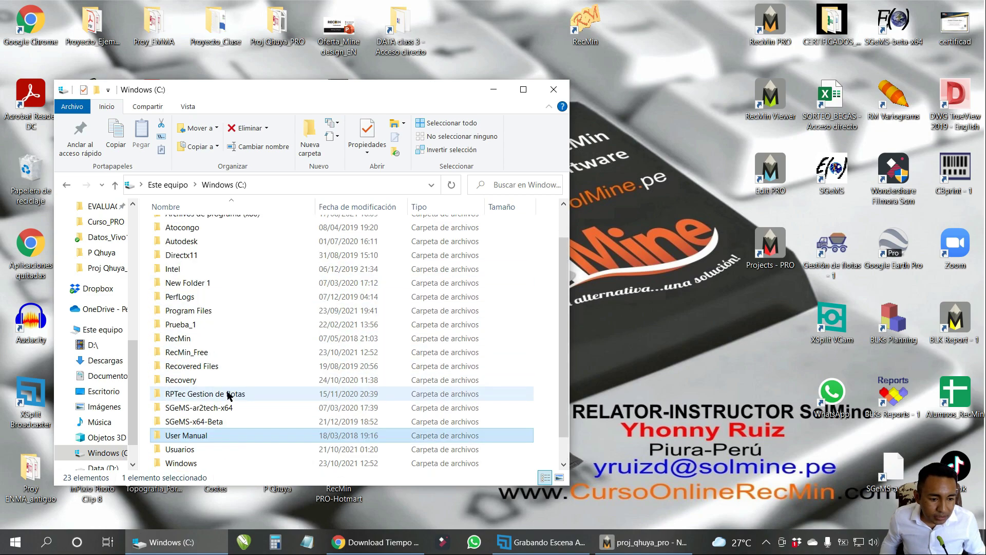
pyautogui.scroll(-1, 223, 421)
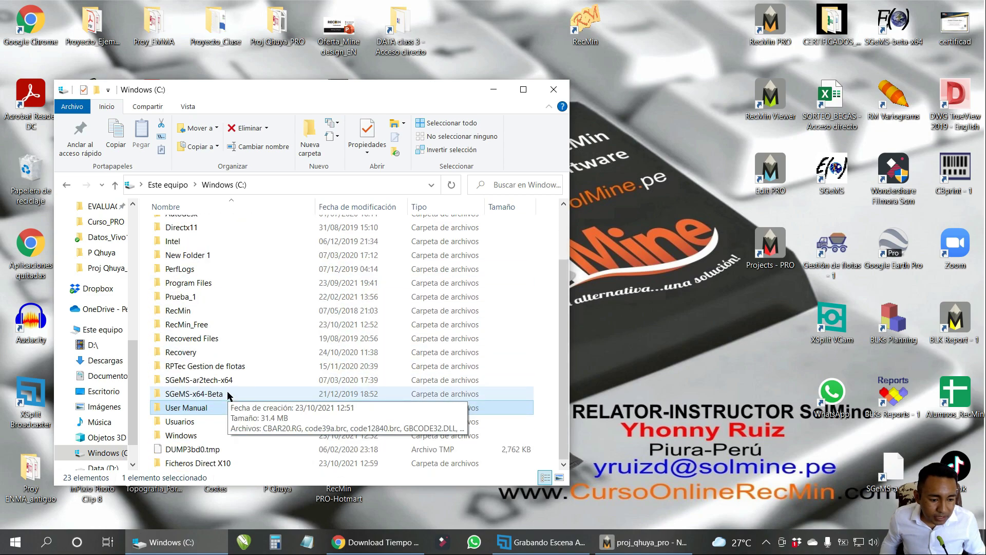
pyautogui.doubleClick(220, 464)
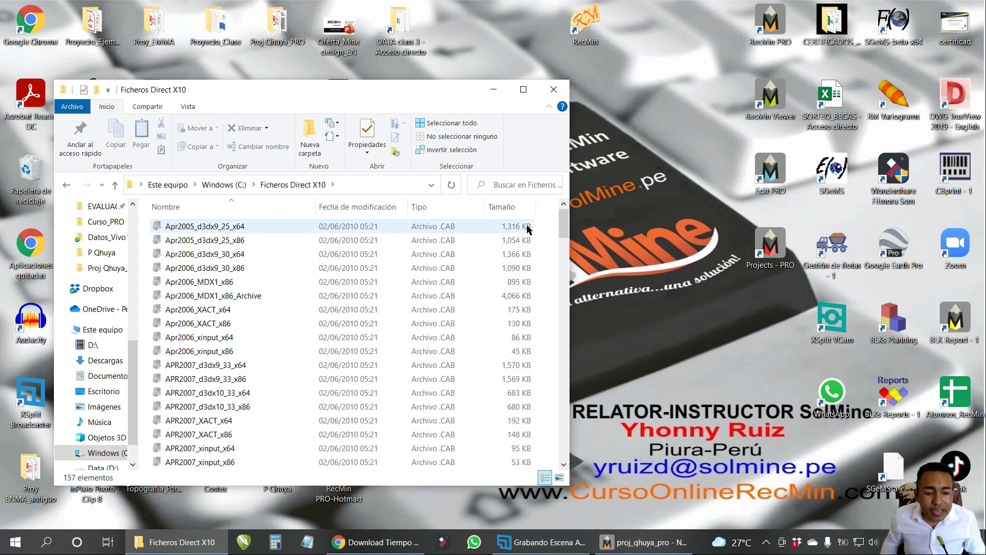
pyautogui.moveTo(563, 226); pyautogui.dragTo(564, 321)
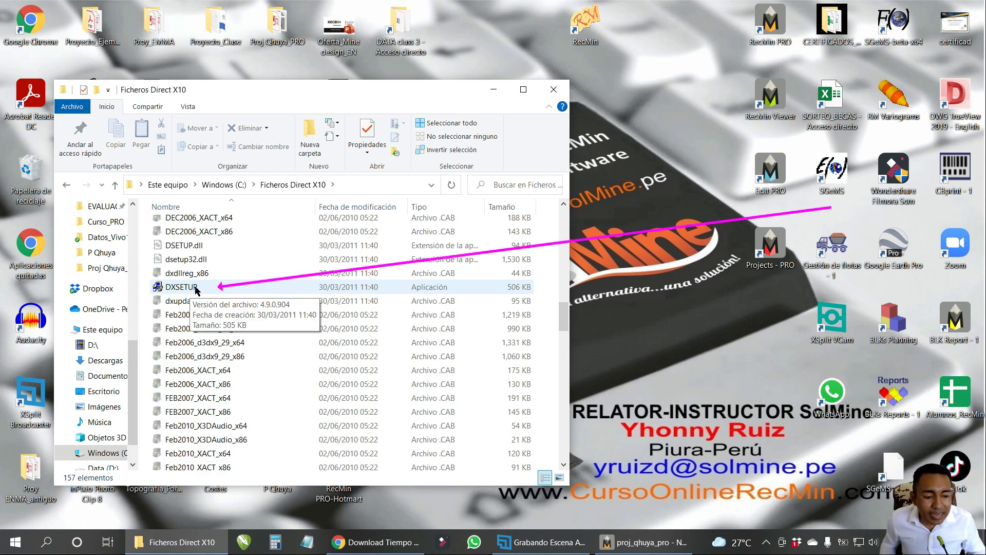
pyautogui.click(182, 289)
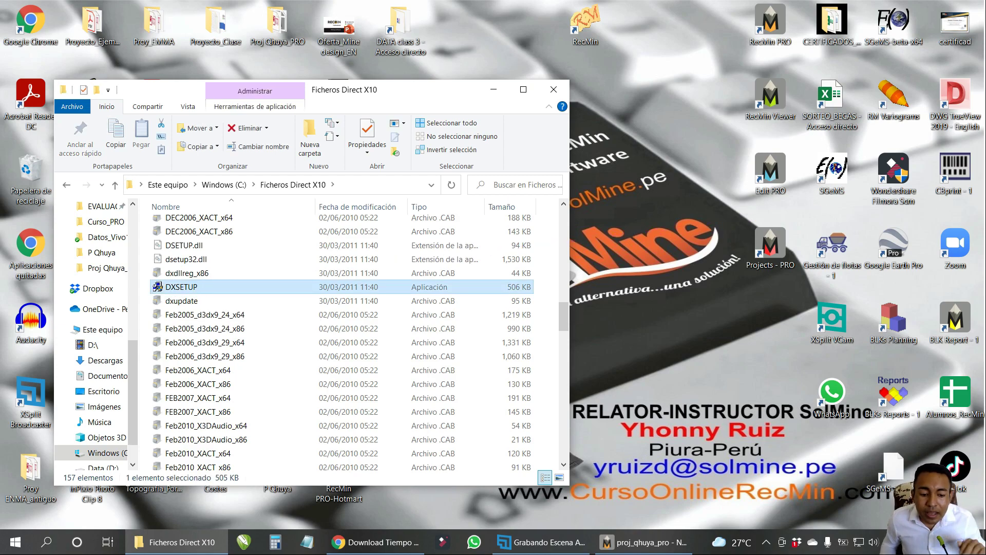
# Accept the DirectX licence and start installing the DirectX runtime components.
pyautogui.click(263, 308)
pyautogui.click(350, 350)
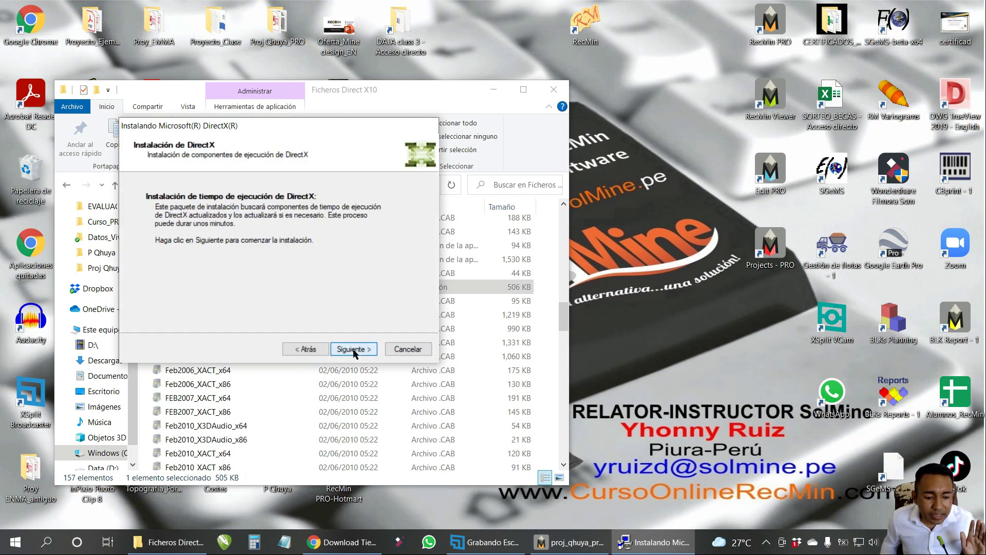
pyautogui.click(353, 350)
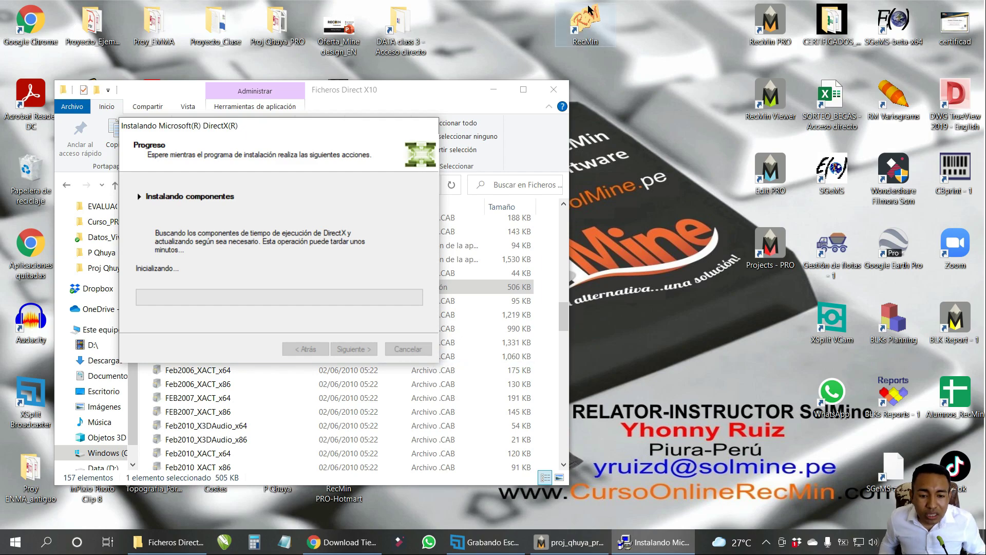
# Briefly open RecMin during the DirectX install, close it, then finish the DirectX installer.
pyautogui.doubleClick(586, 23)
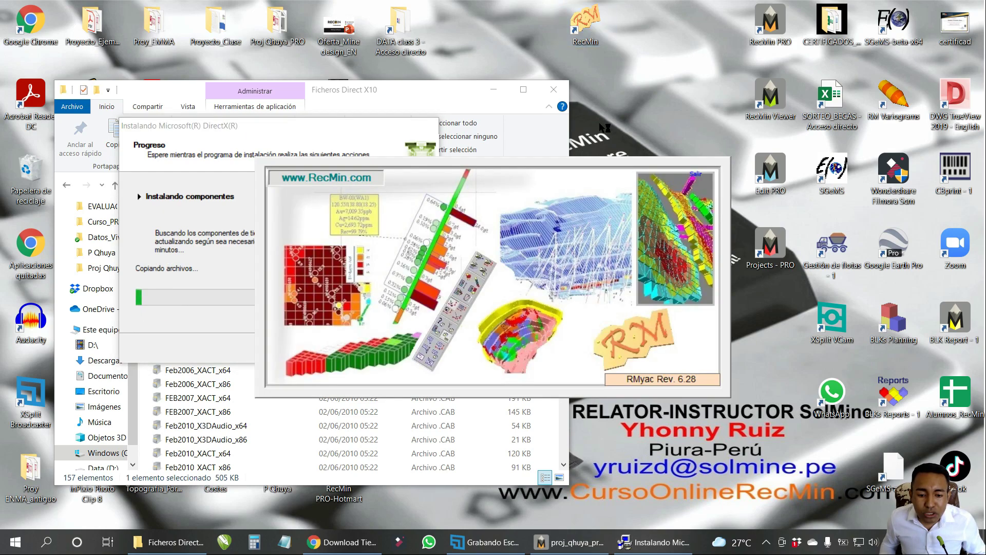
pyautogui.moveTo(592, 106); pyautogui.dragTo(711, 112)
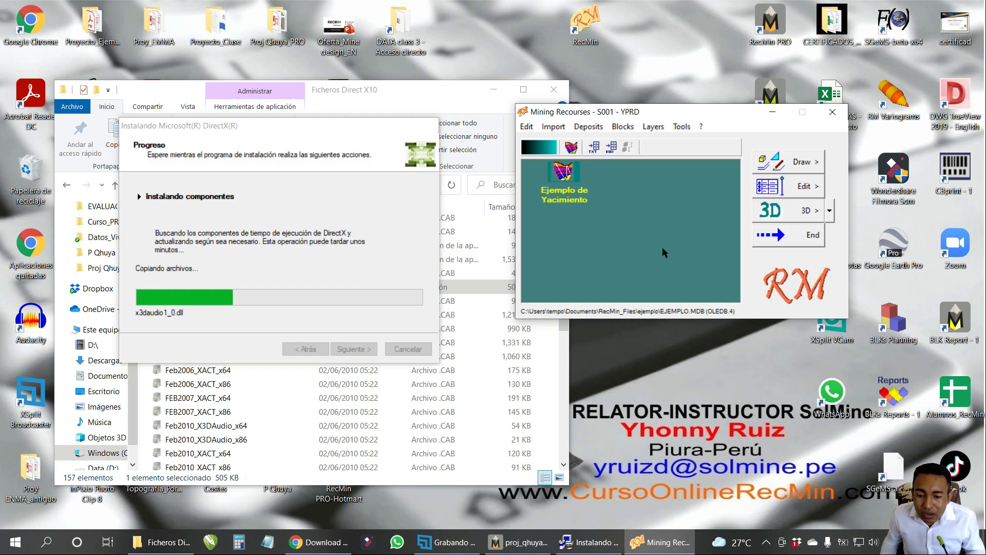
pyautogui.click(790, 214)
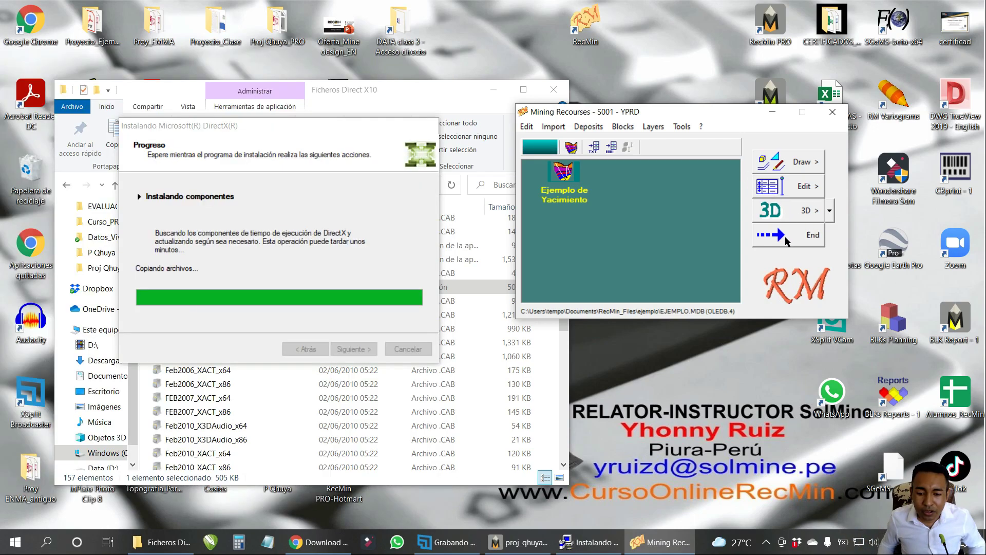
pyautogui.click(785, 236)
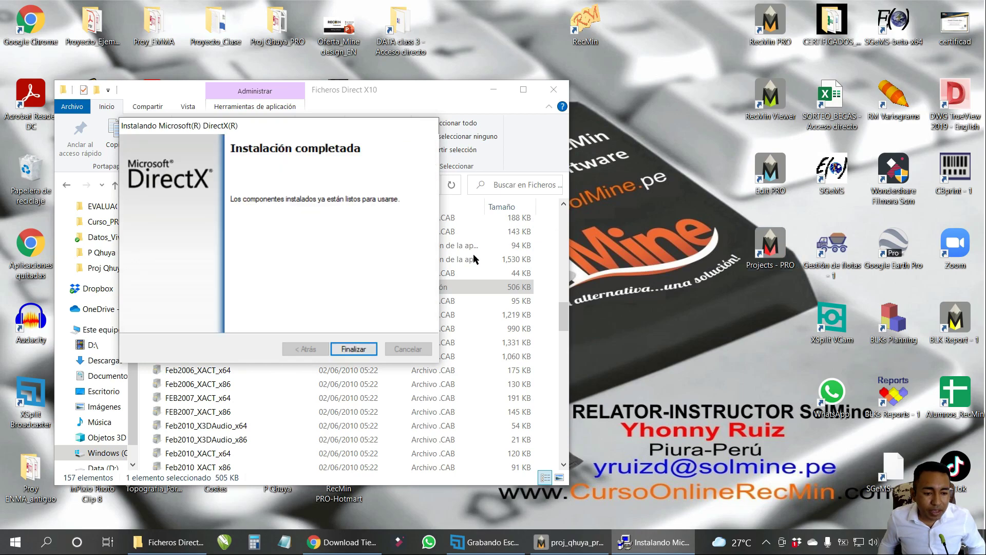
pyautogui.click(353, 348)
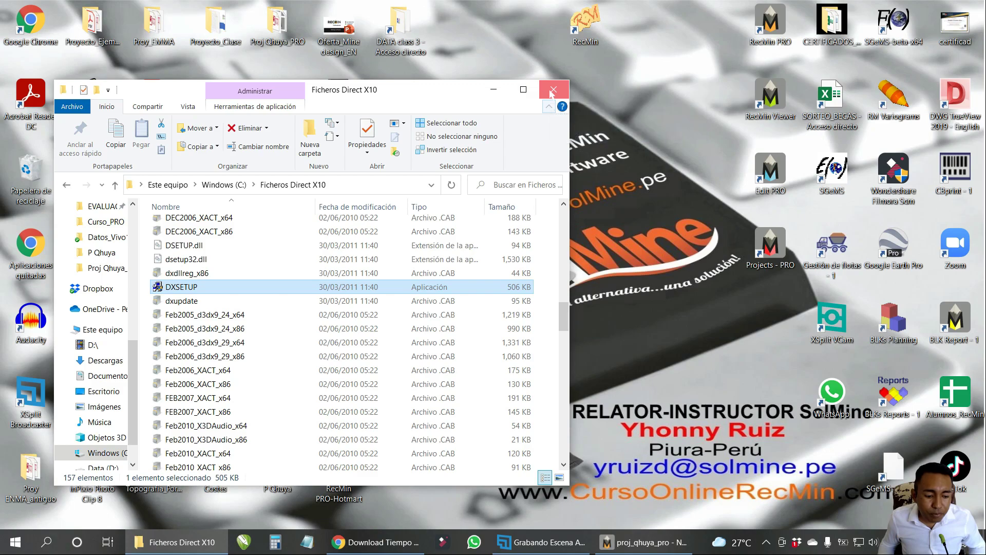
# Show the downloaded RMvisor3Dx64 zip in its folder and open Instaladores_RecMin.
pyautogui.click(226, 185)
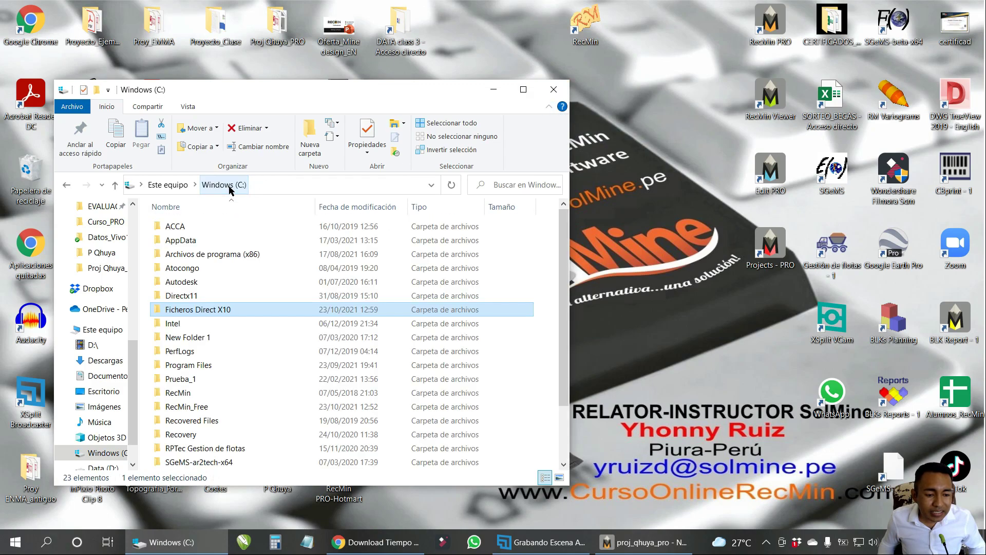
pyautogui.click(493, 89)
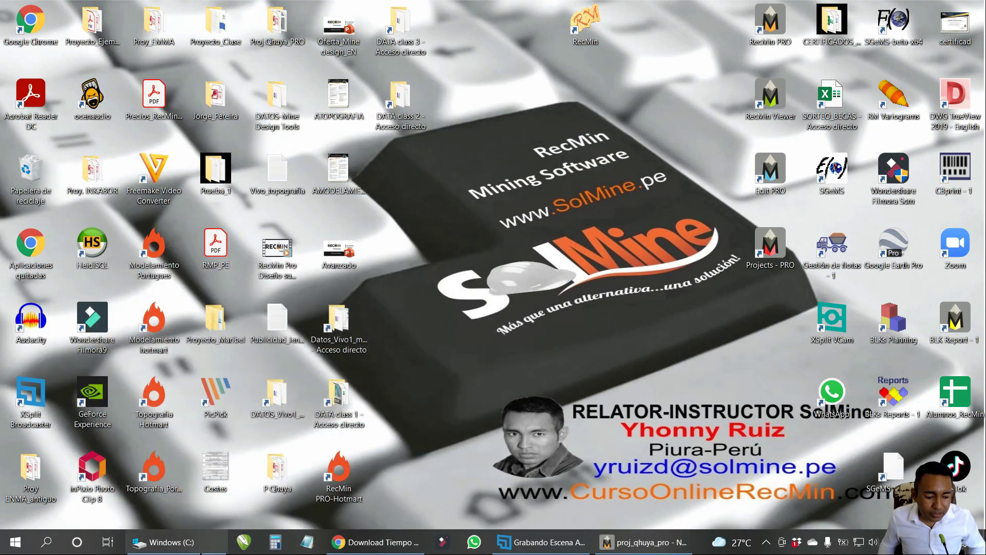
pyautogui.click(179, 545)
pyautogui.click(370, 542)
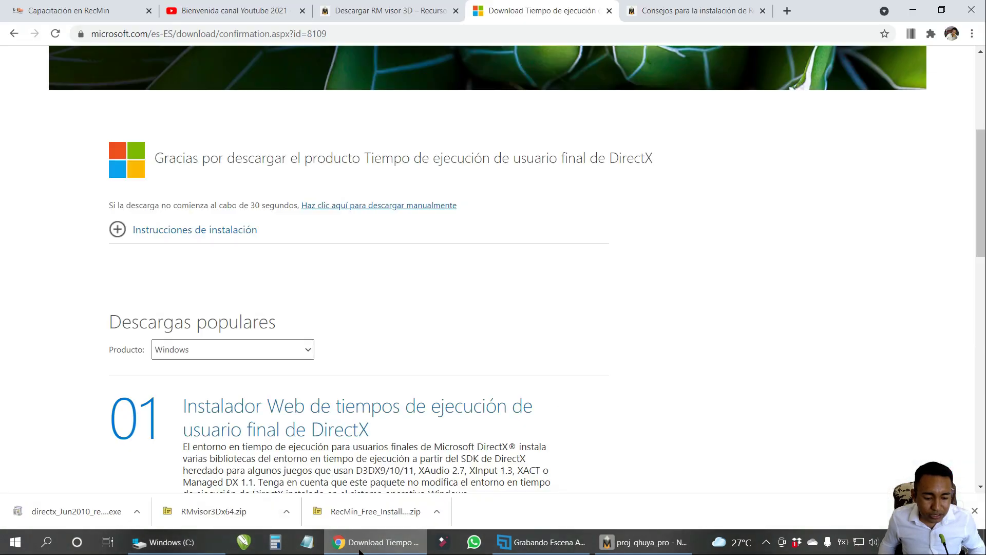
pyautogui.click(289, 513)
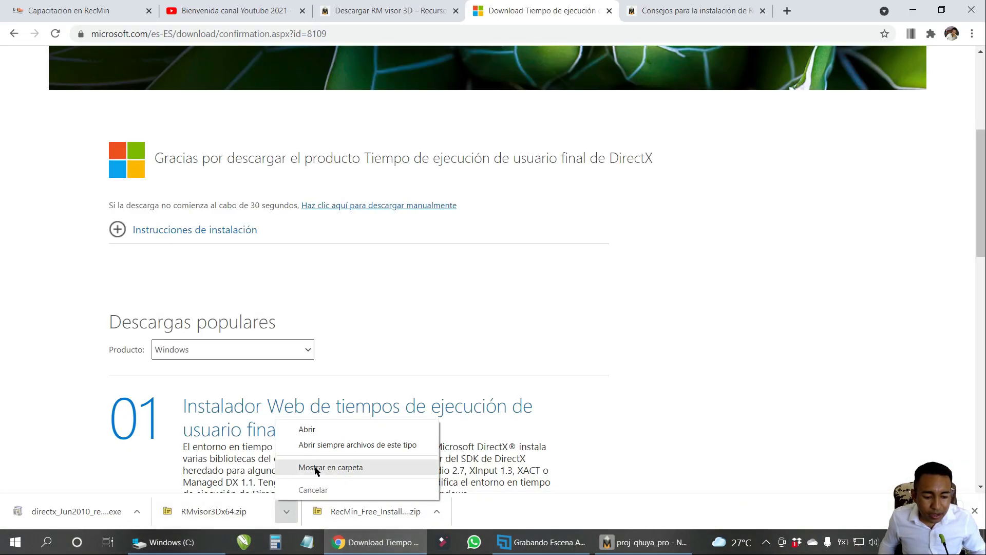
pyautogui.click(315, 467)
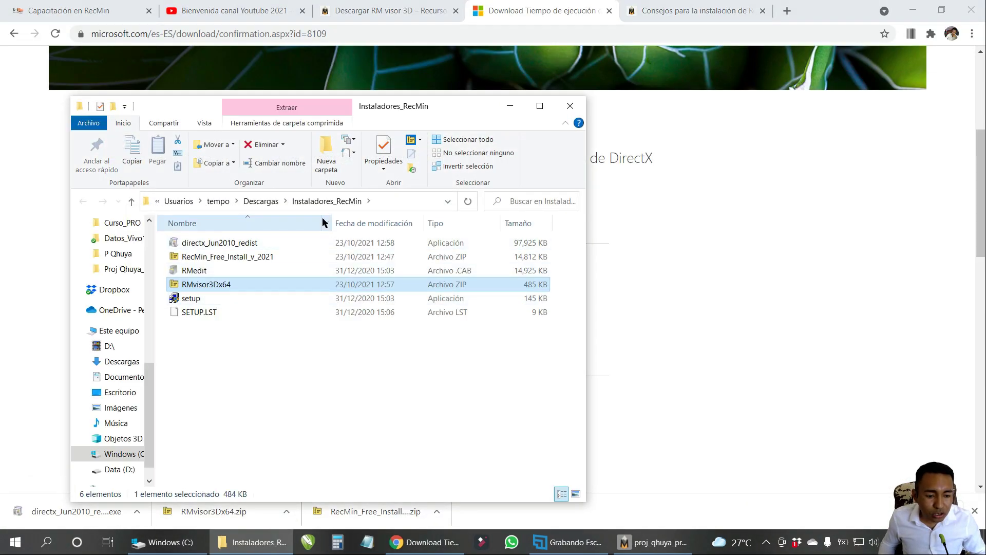
pyautogui.click(261, 200)
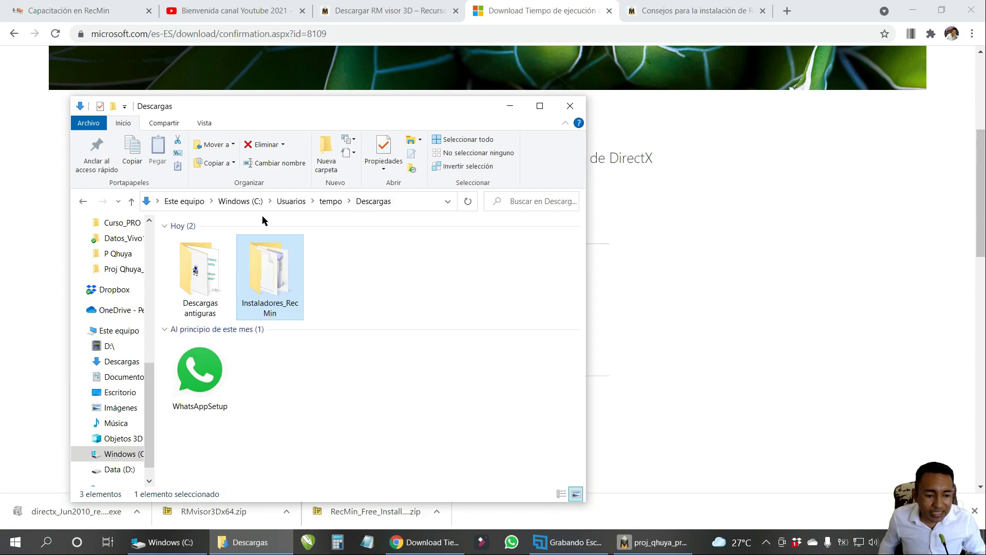
pyautogui.doubleClick(291, 276)
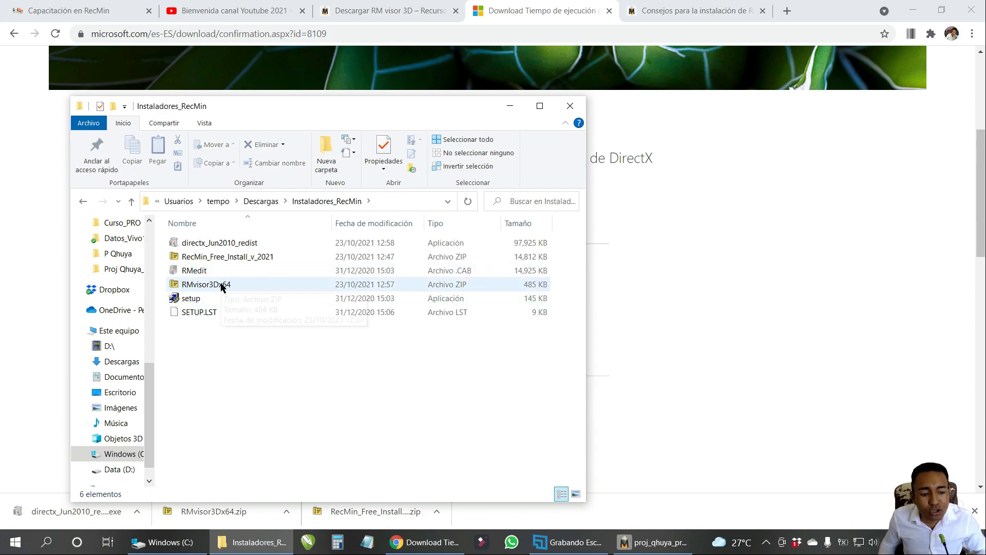
# Create a 'Visor 3D' folder and move the RMvisor3Dx64 zip into it.
pyautogui.rightClick(205, 350)
pyautogui.moveTo(271, 321)
pyautogui.click(422, 319)
pyautogui.write('Visor 3D')
pyautogui.press('Return')
pyautogui.click(226, 298)
pyautogui.moveTo(226, 298); pyautogui.dragTo(213, 243)
# Extract the RMvisor3Dx64 zip into the Visor 3D folder with 7-Zip.
pyautogui.doubleClick(212, 243)
pyautogui.click(213, 243)
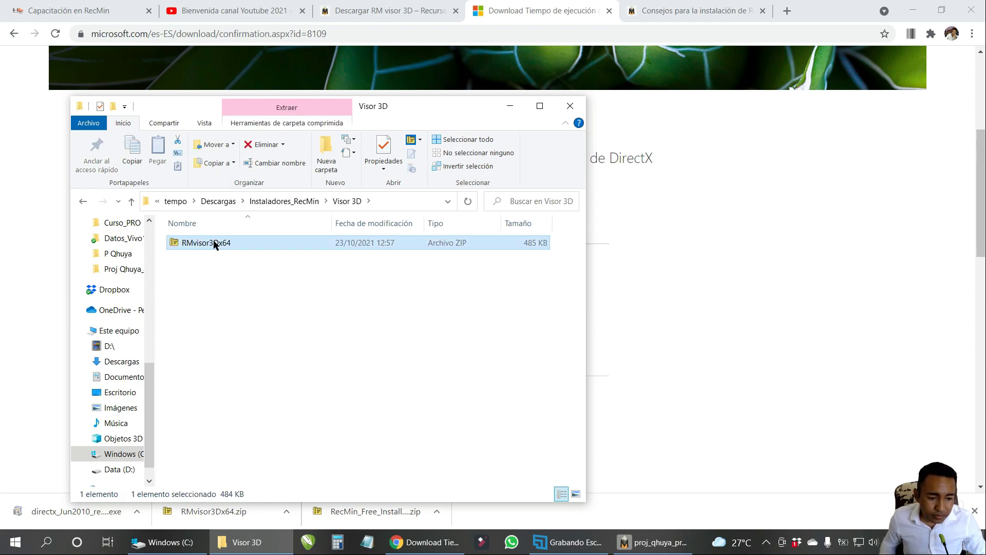
pyautogui.rightClick(213, 243)
pyautogui.click(194, 244)
pyautogui.doubleClick(194, 243)
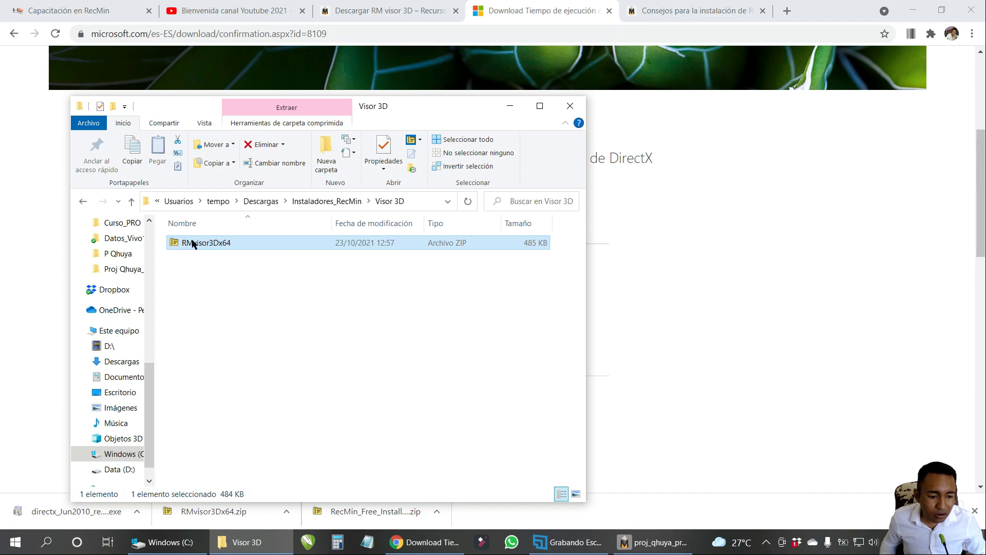
pyautogui.click(247, 142)
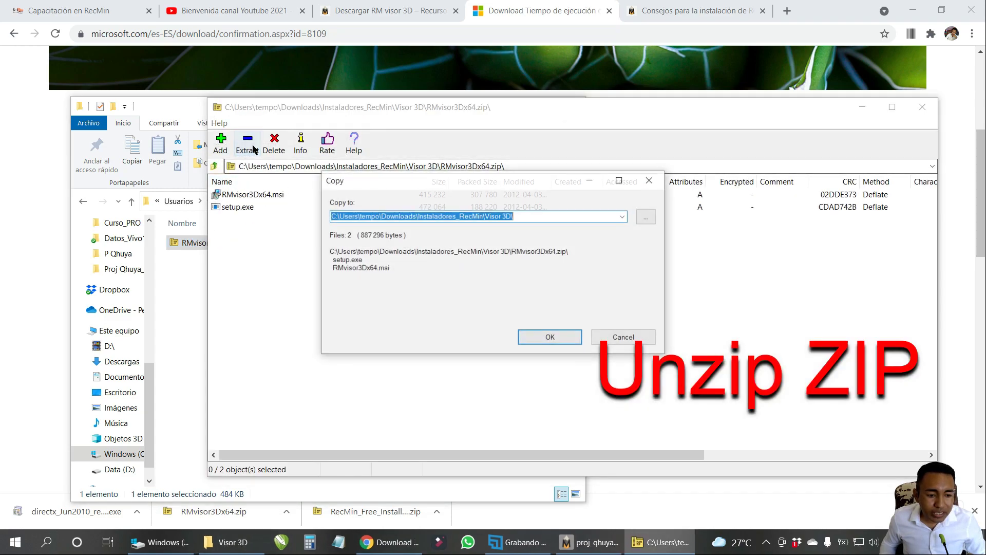
pyautogui.click(548, 335)
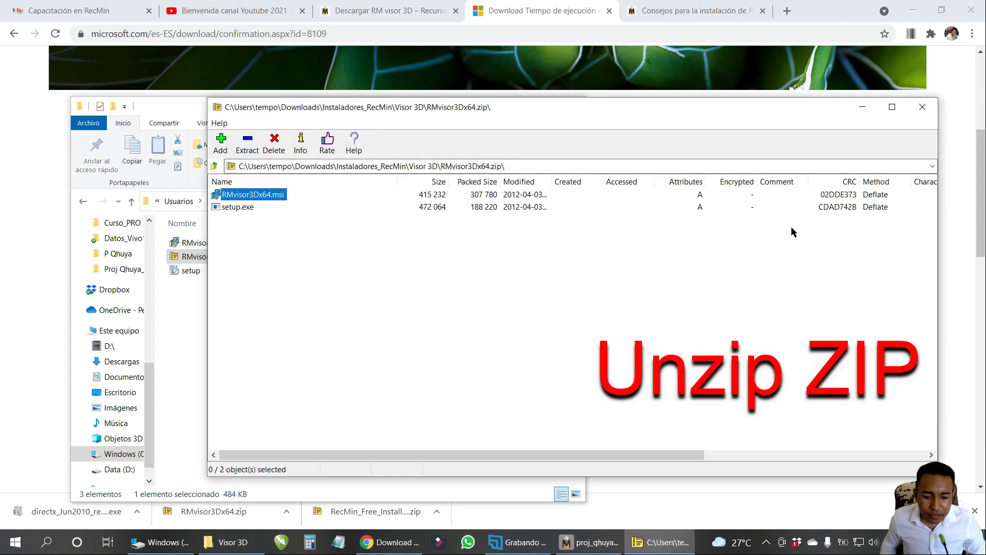
pyautogui.click(922, 107)
pyautogui.click(204, 296)
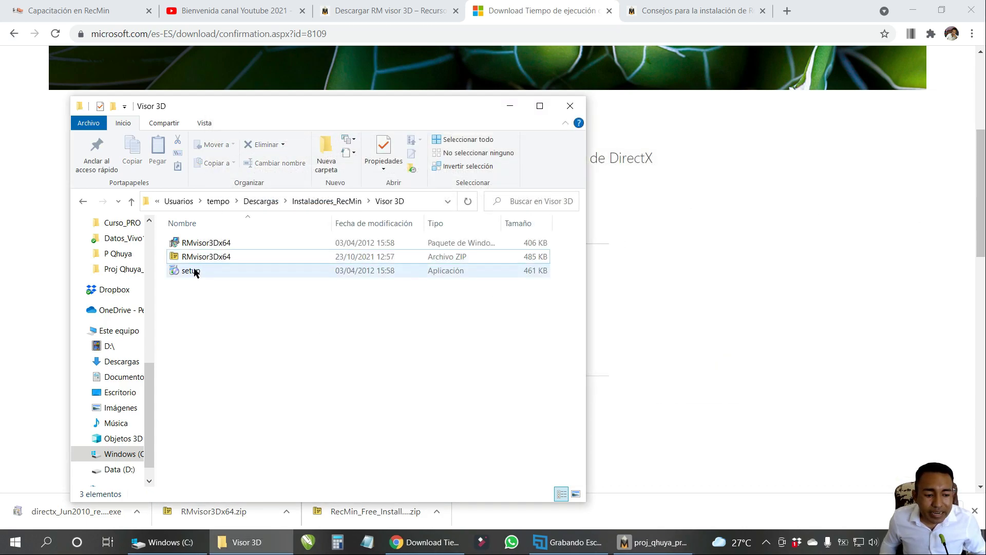
# Install RecMin visor 3D x64 into the default folder C:\RecMin\RecMin visor 3D x64\.
pyautogui.doubleClick(220, 245)
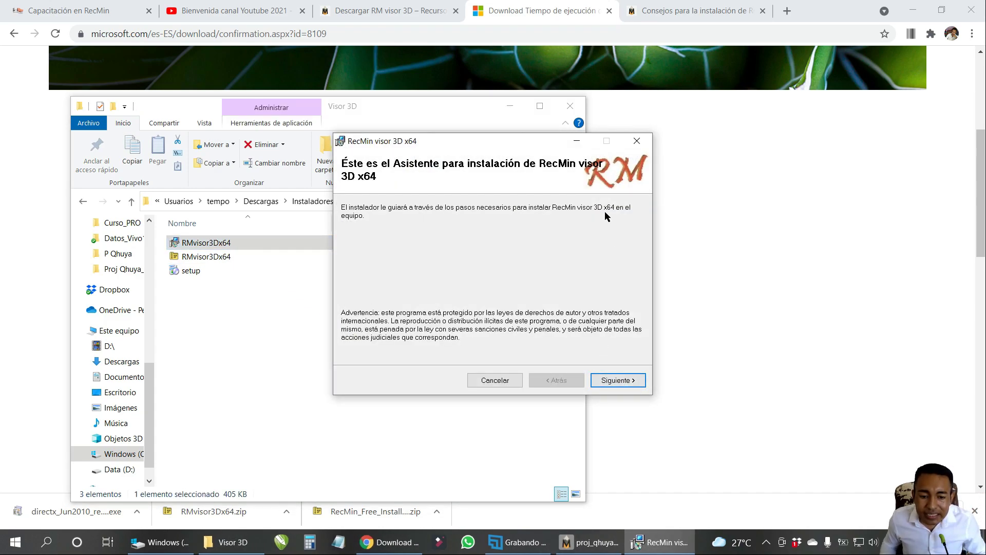
pyautogui.moveTo(501, 148); pyautogui.dragTo(515, 166)
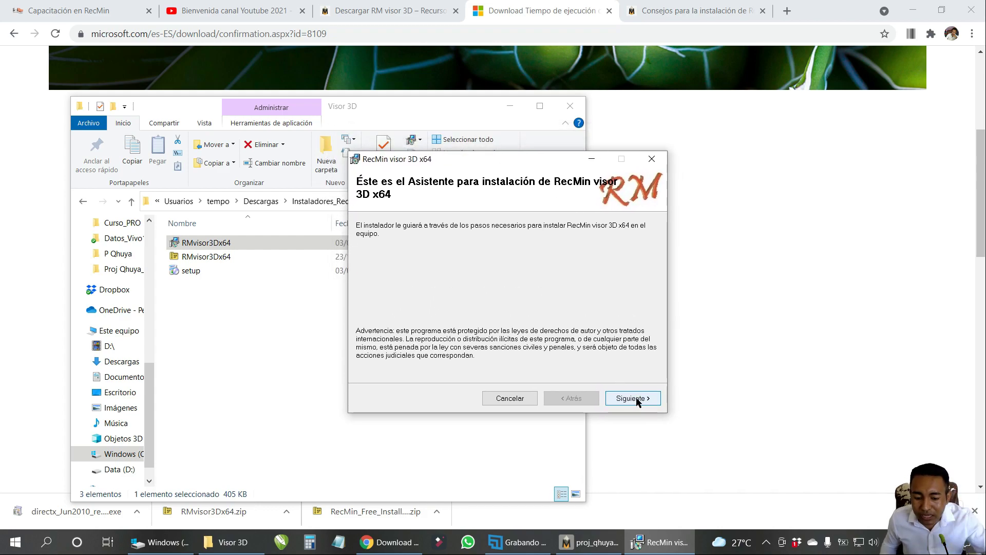
pyautogui.click(636, 400)
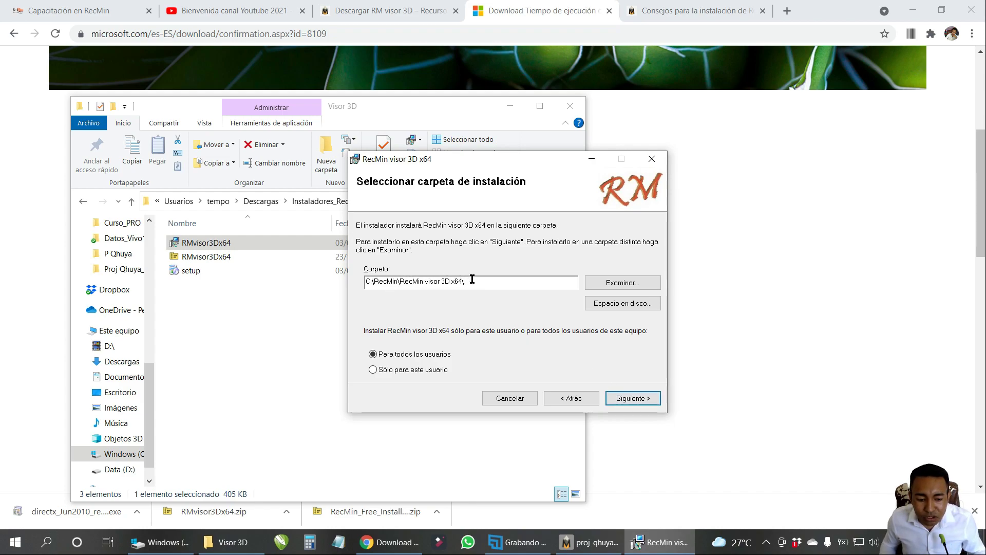
pyautogui.click(642, 401)
pyautogui.click(642, 400)
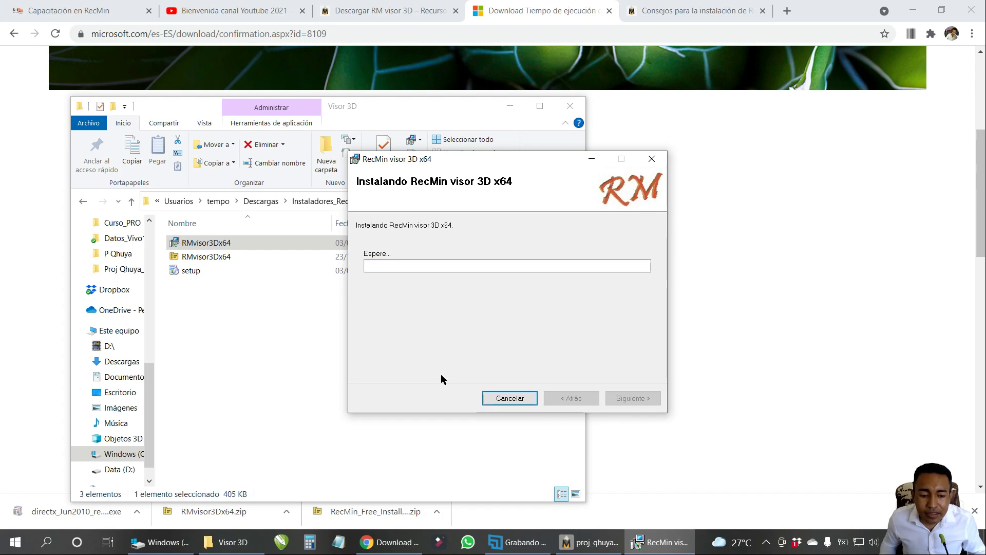
pyautogui.click(632, 399)
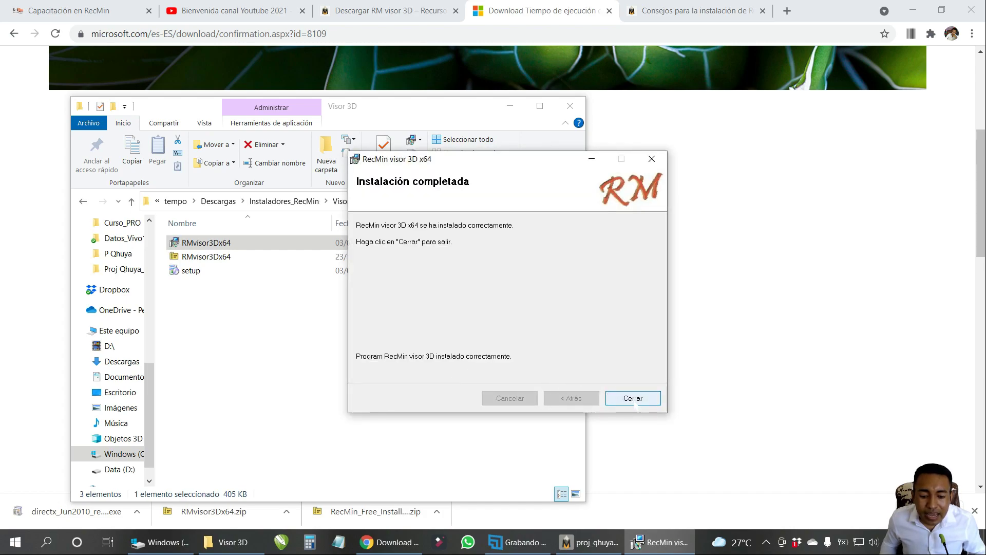
# Minimize the Visor 3D folder, Chrome and Windows (C:) windows to reveal the desktop.
pyautogui.click(510, 106)
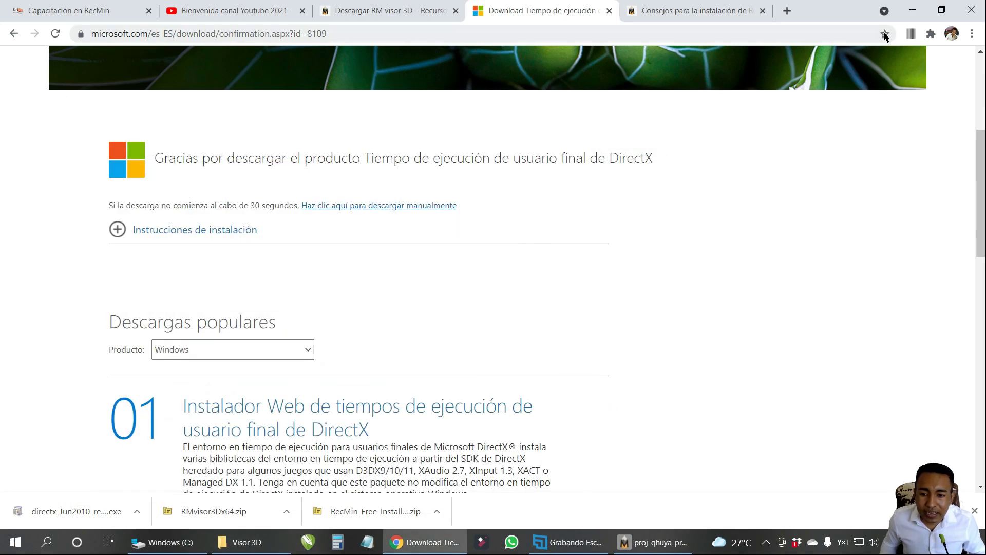
pyautogui.click(911, 12)
pyautogui.click(494, 90)
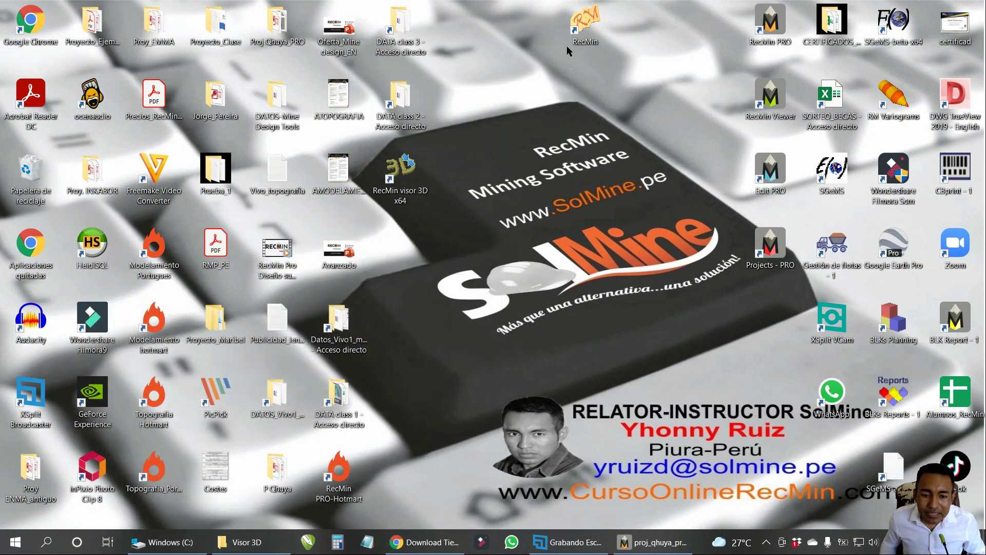
# Launch RecMin from the desktop icon, view its 3D viewer options, then show Este equipo in Explorer.
pyautogui.doubleClick(583, 44)
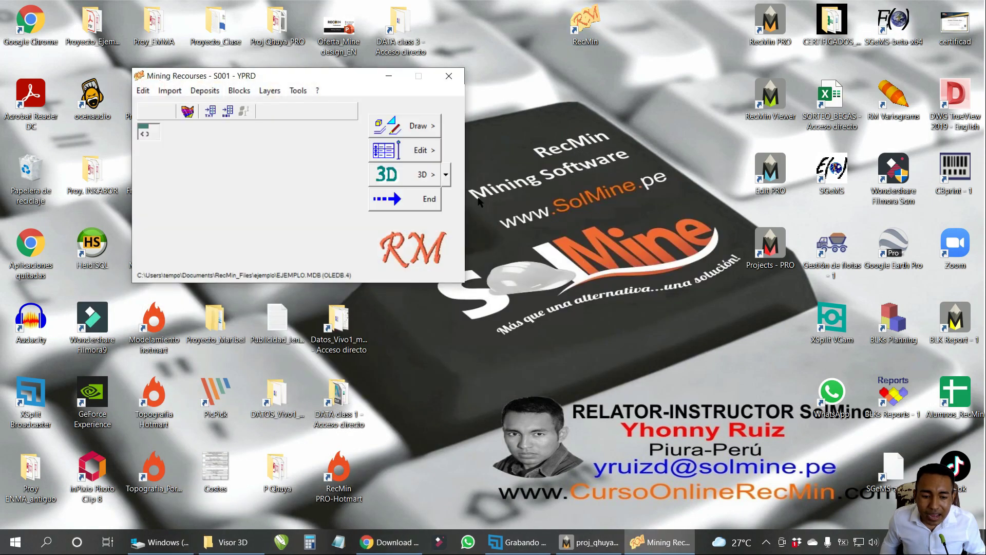
pyautogui.click(446, 177)
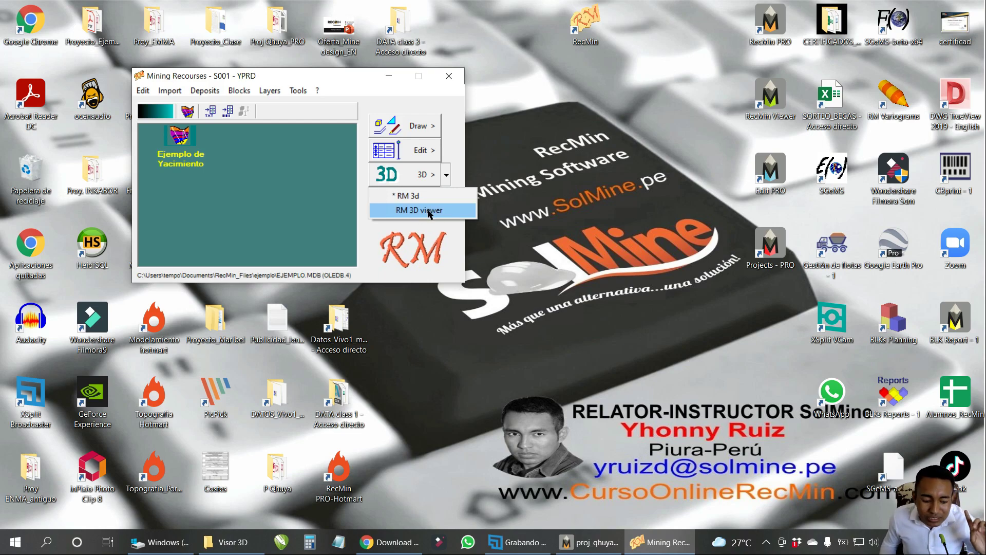
pyautogui.click(251, 543)
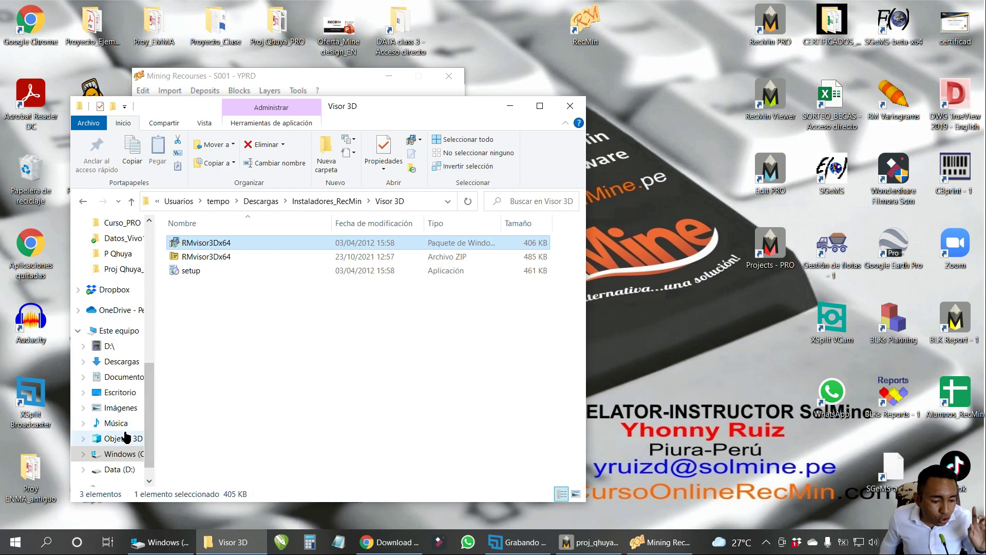
pyautogui.click(119, 330)
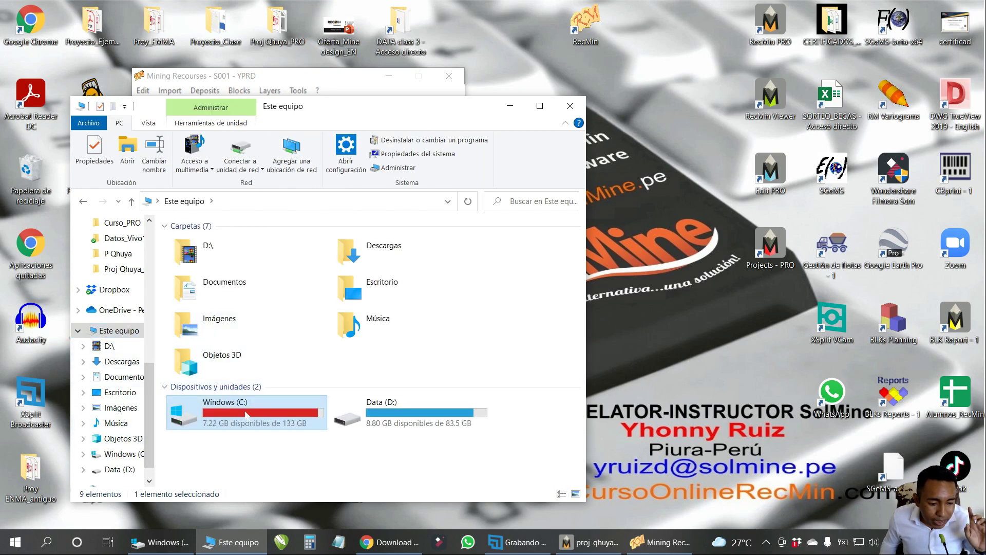
# Browse to C:\RecMin\RecMin visor 3D x64 in File Explorer.
pyautogui.doubleClick(247, 415)
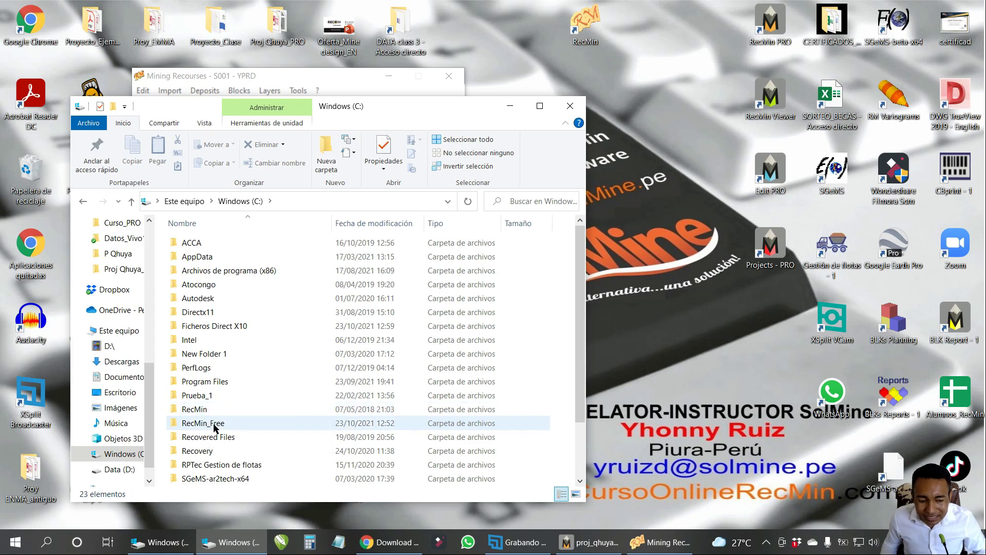
pyautogui.doubleClick(198, 410)
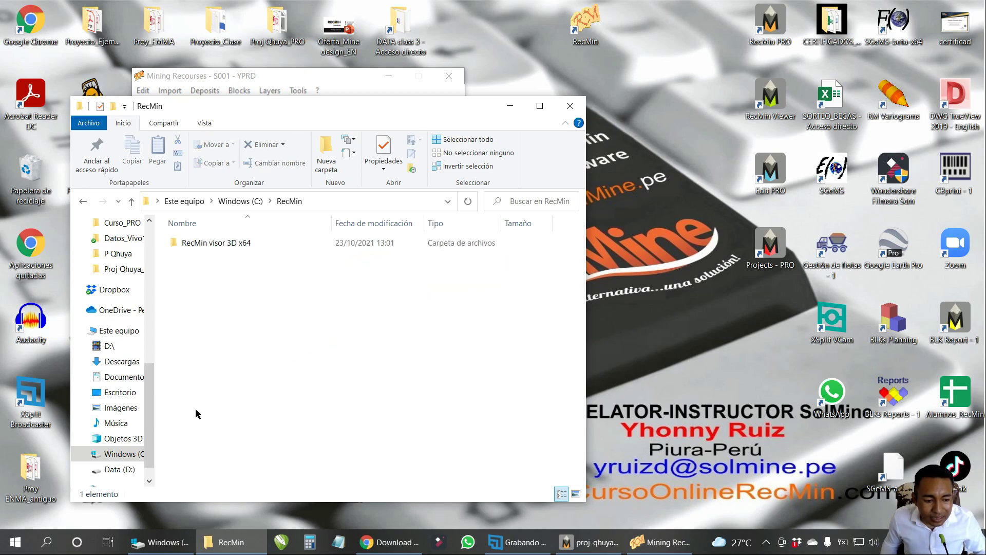
pyautogui.doubleClick(223, 242)
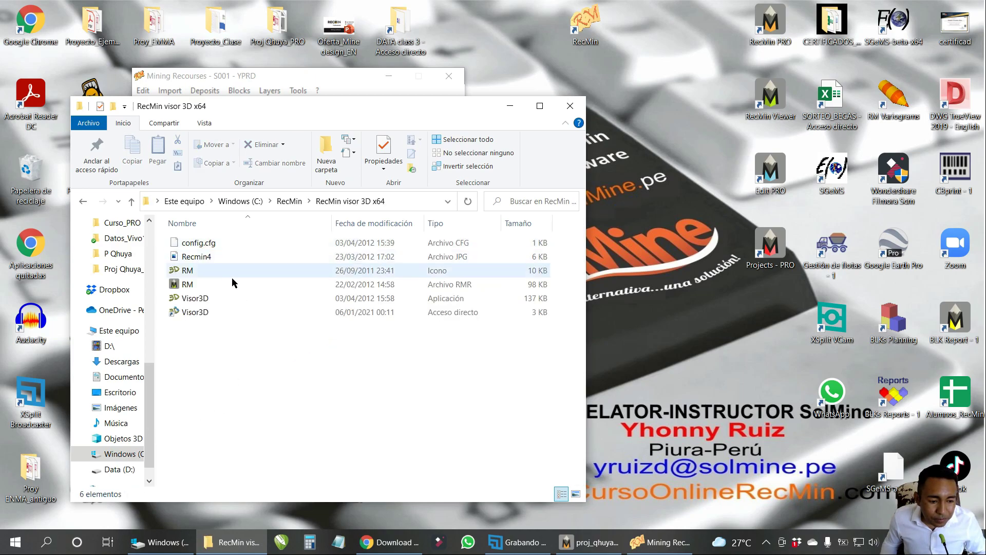
pyautogui.click(207, 317)
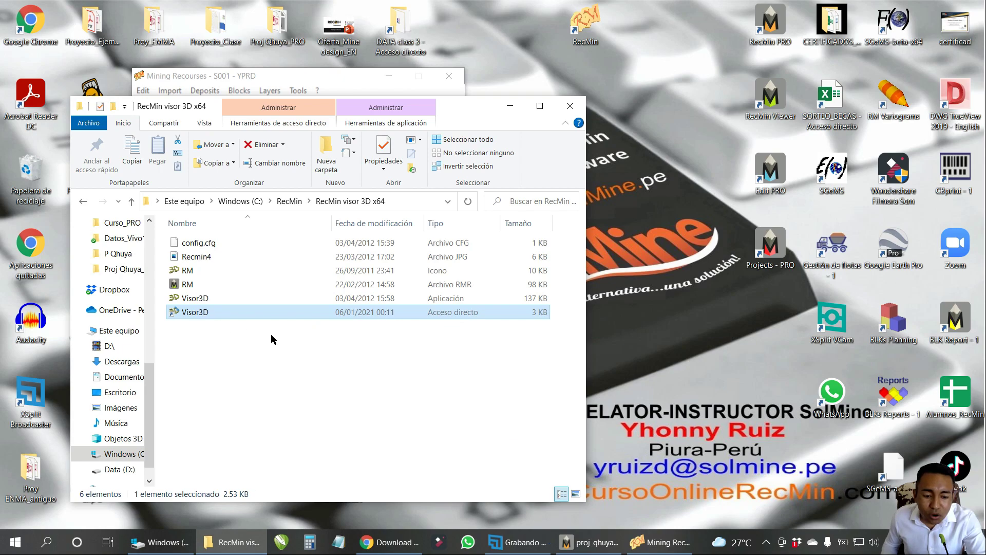
pyautogui.click(204, 334)
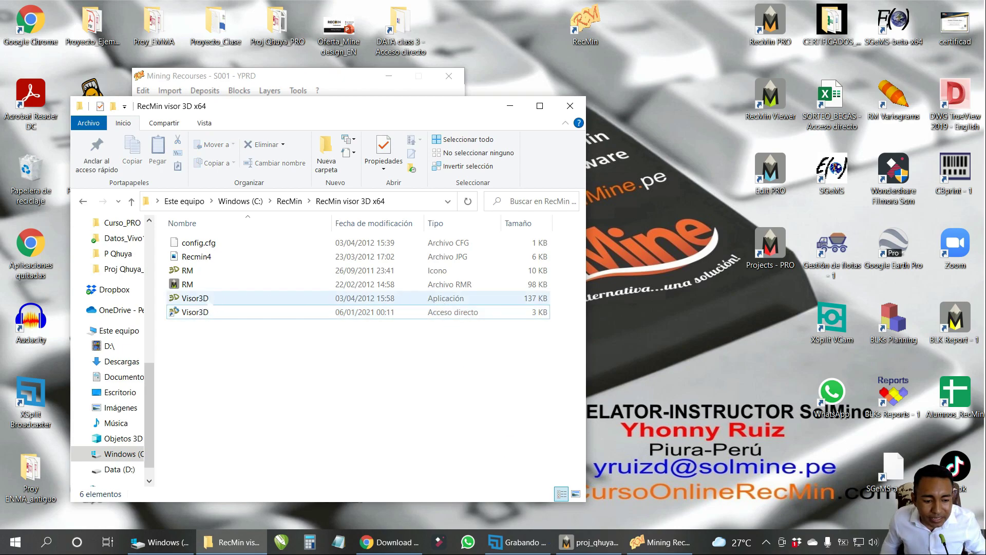
# Create a shortcut to the Visor3D application and rename it Visor3D (2).
pyautogui.rightClick(208, 301)
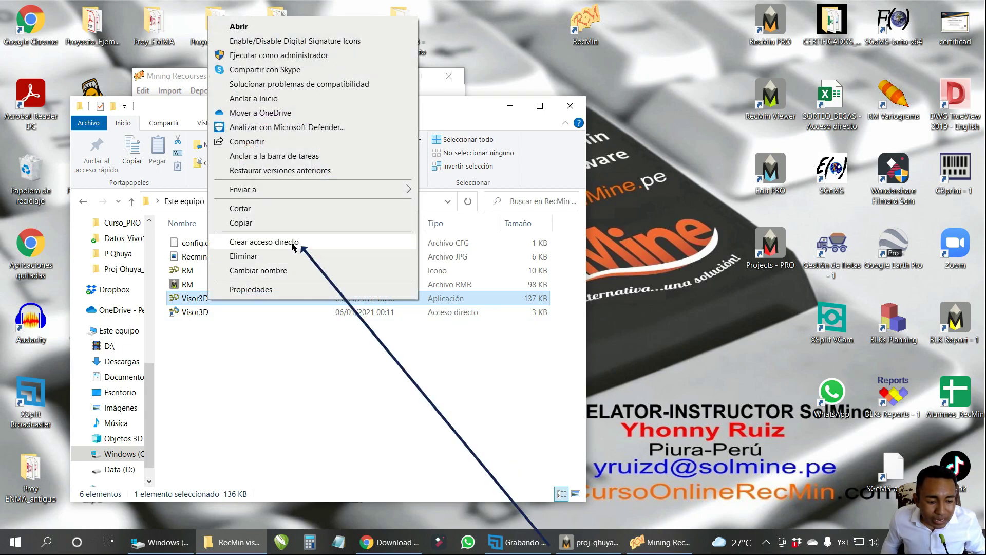
pyautogui.click(292, 247)
pyautogui.rightClick(236, 302)
pyautogui.click(277, 275)
pyautogui.doubleClick(254, 298)
pyautogui.moveTo(253, 298); pyautogui.dragTo(218, 300)
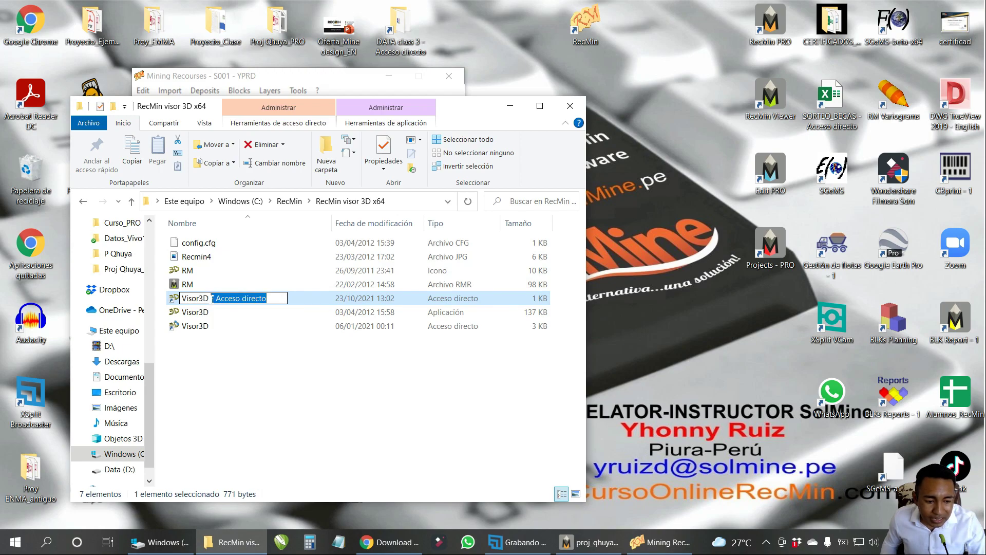
pyautogui.press('BackSpace')
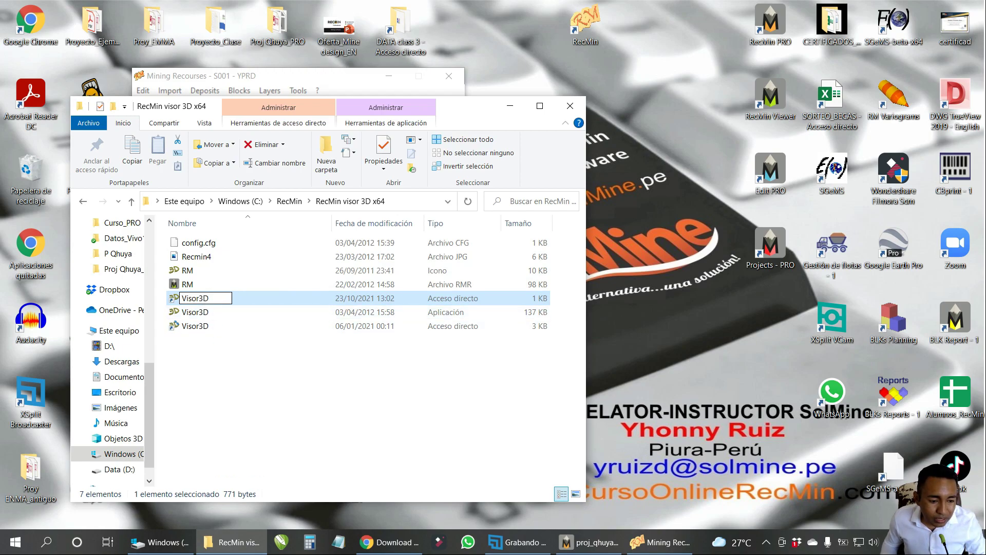
pyautogui.press('Return')
pyautogui.click(350, 378)
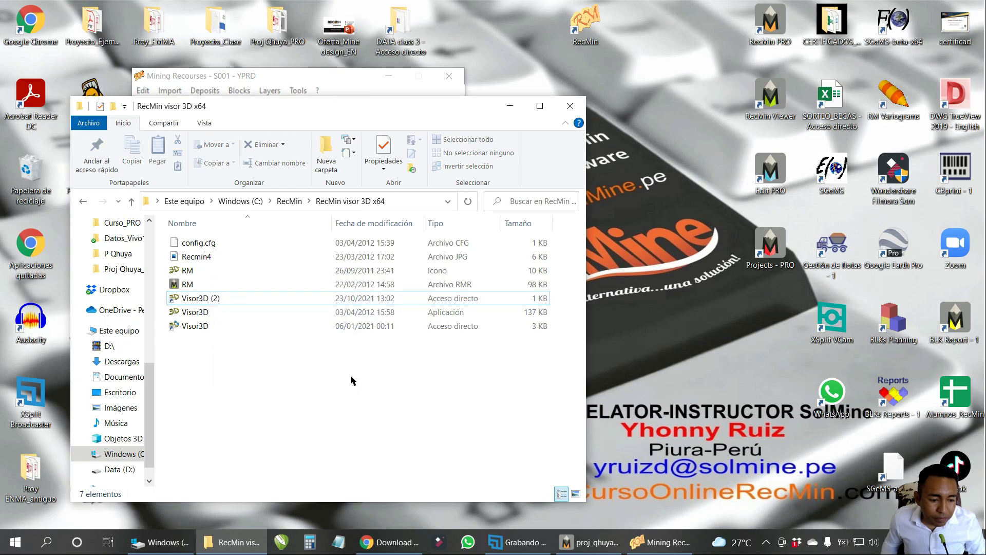
pyautogui.click(231, 298)
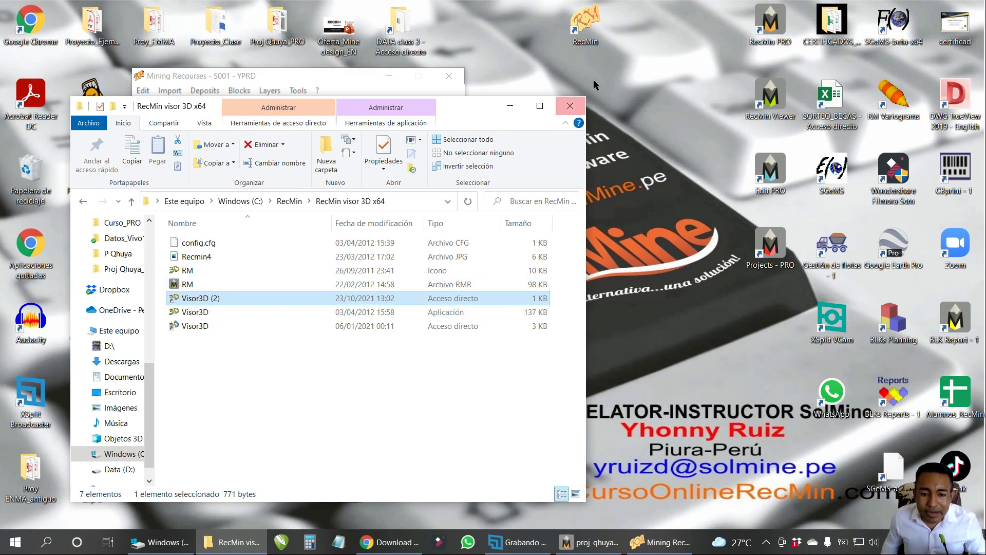
# Launch a second RecMin window, check its 3D viewer options, and minimize it.
pyautogui.doubleClick(586, 31)
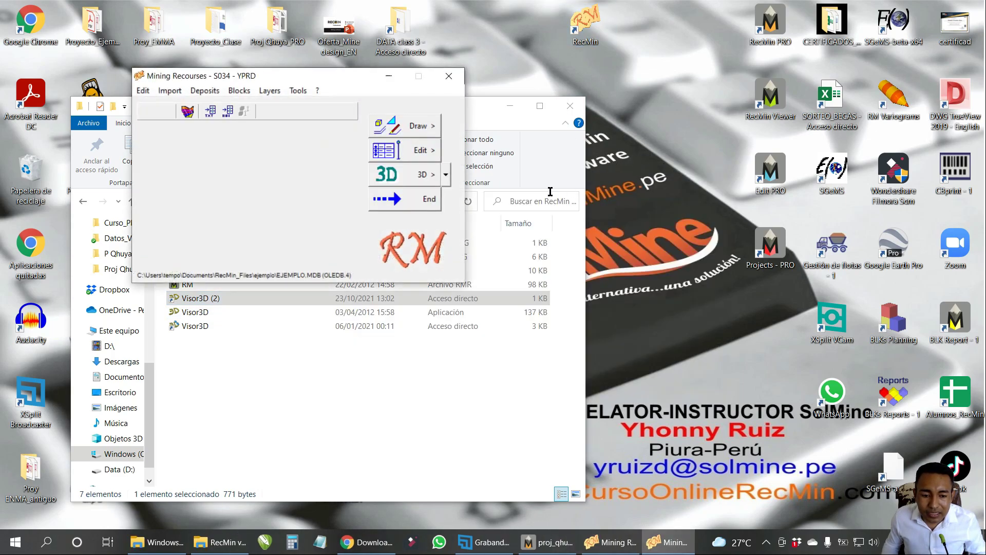
pyautogui.click(445, 177)
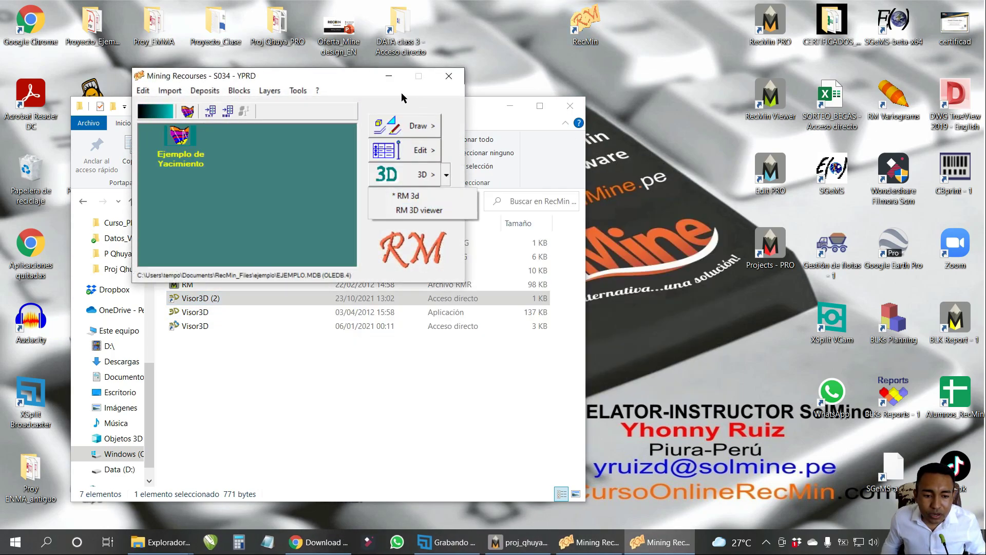
pyautogui.click(390, 77)
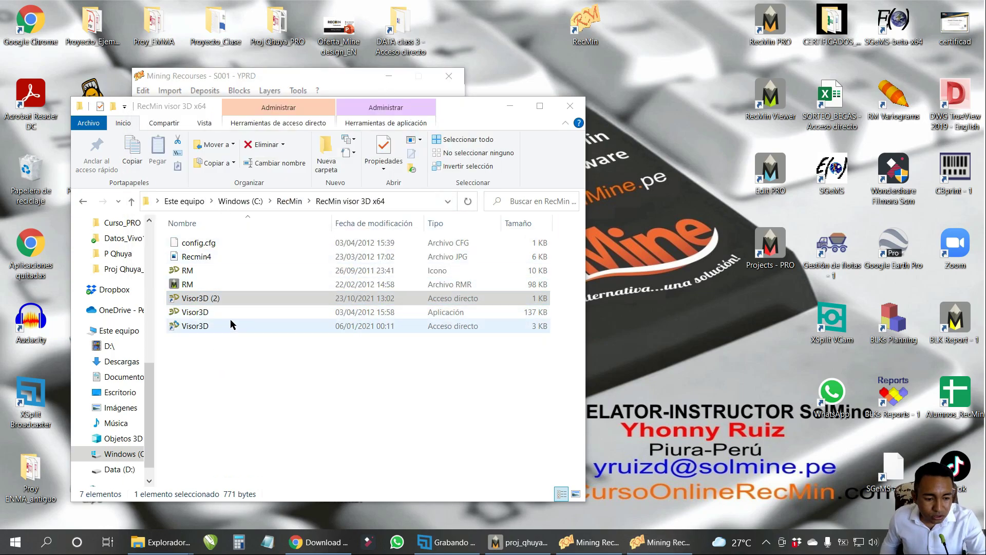
# Delete the Visor3D (2) shortcut and close the folder window.
pyautogui.click(228, 298)
pyautogui.press('Delete')
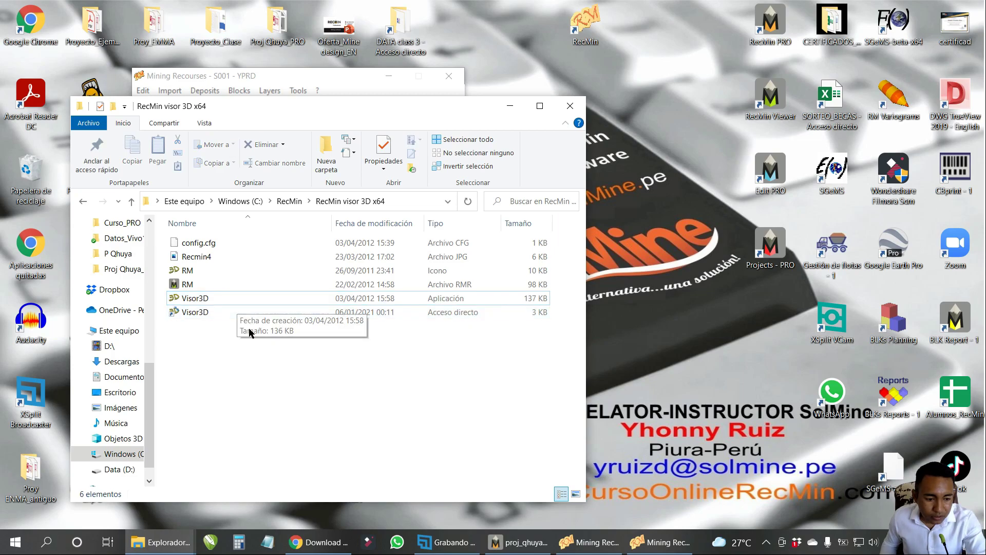
pyautogui.click(570, 106)
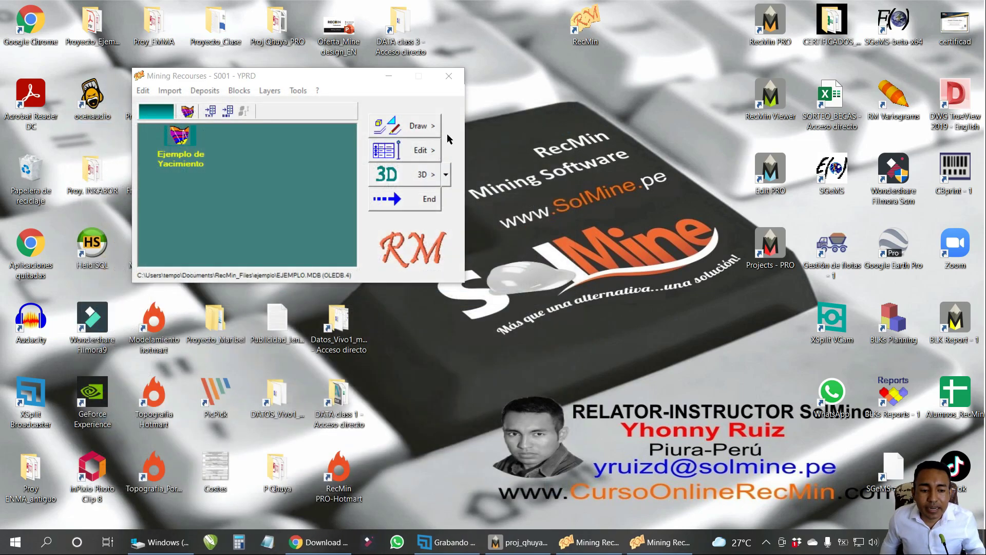
# Open the Ejemplo de Yacimiento deposit in RecMin's Draw view, continuing past the Databases dialog.
pyautogui.moveTo(320, 81); pyautogui.dragTo(631, 125)
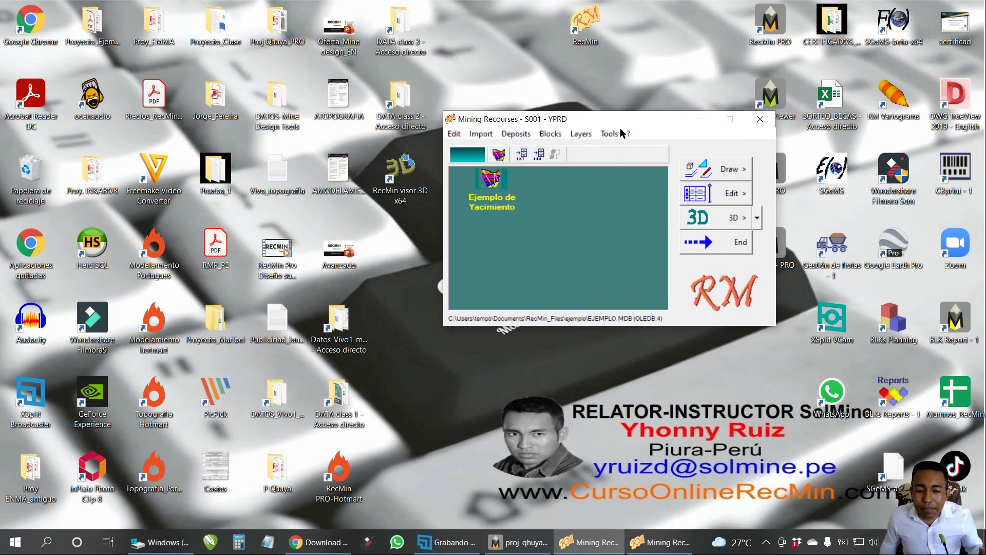
pyautogui.click(734, 242)
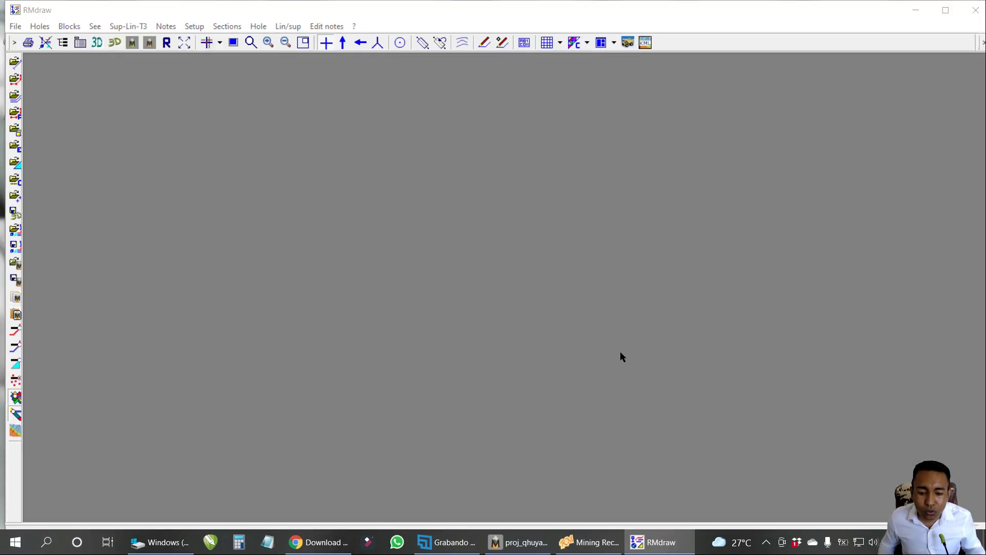
pyautogui.click(647, 312)
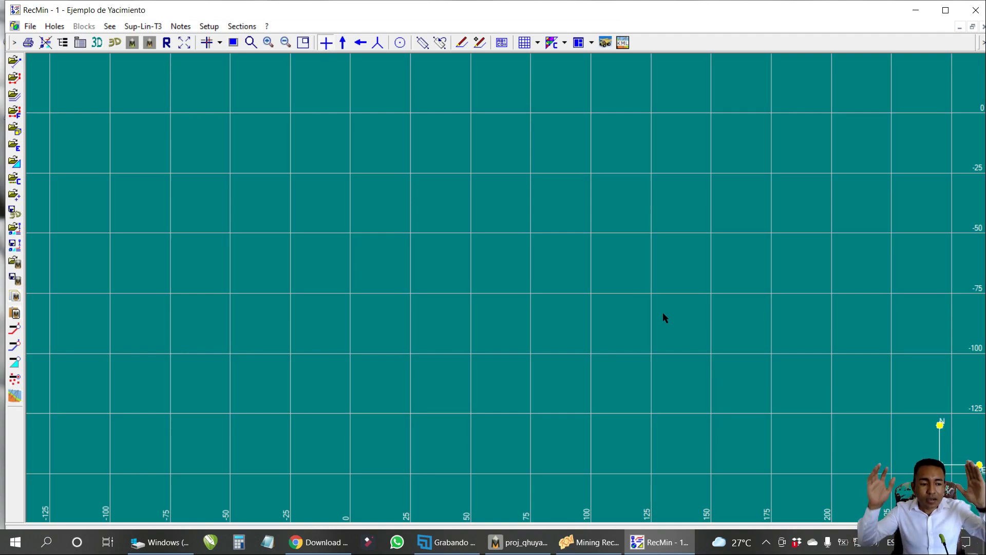